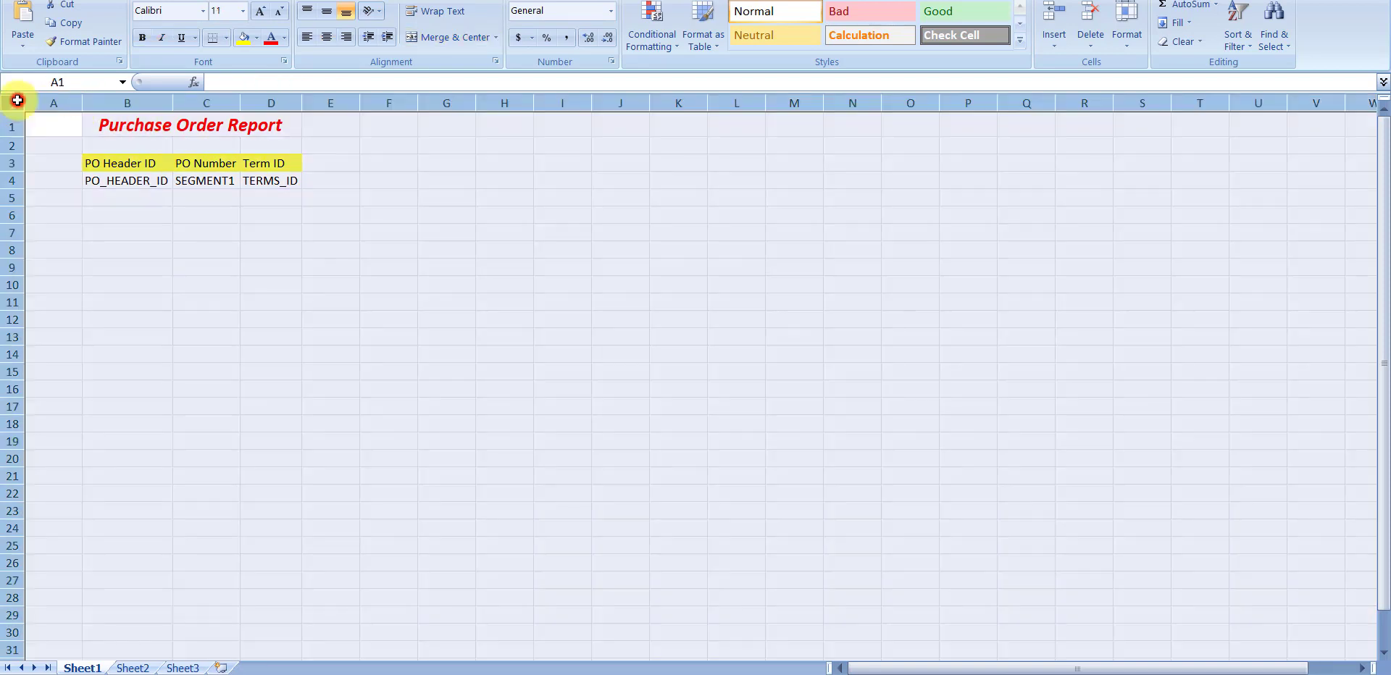
Step: Review the PO_HEADER_ID field in cell B4, then bring up the Notepad++ notes
double_click(82, 103)
left_click(154, 191)
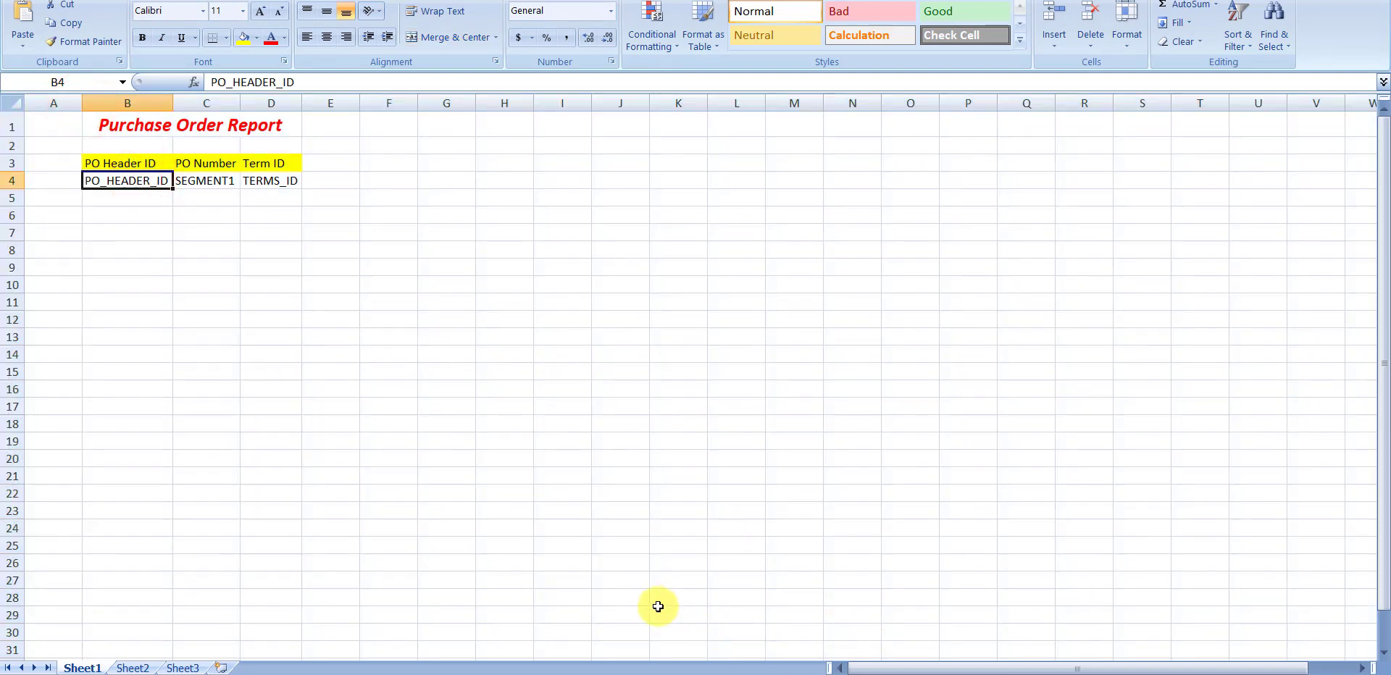
left_click(447, 389)
left_click(421, 663)
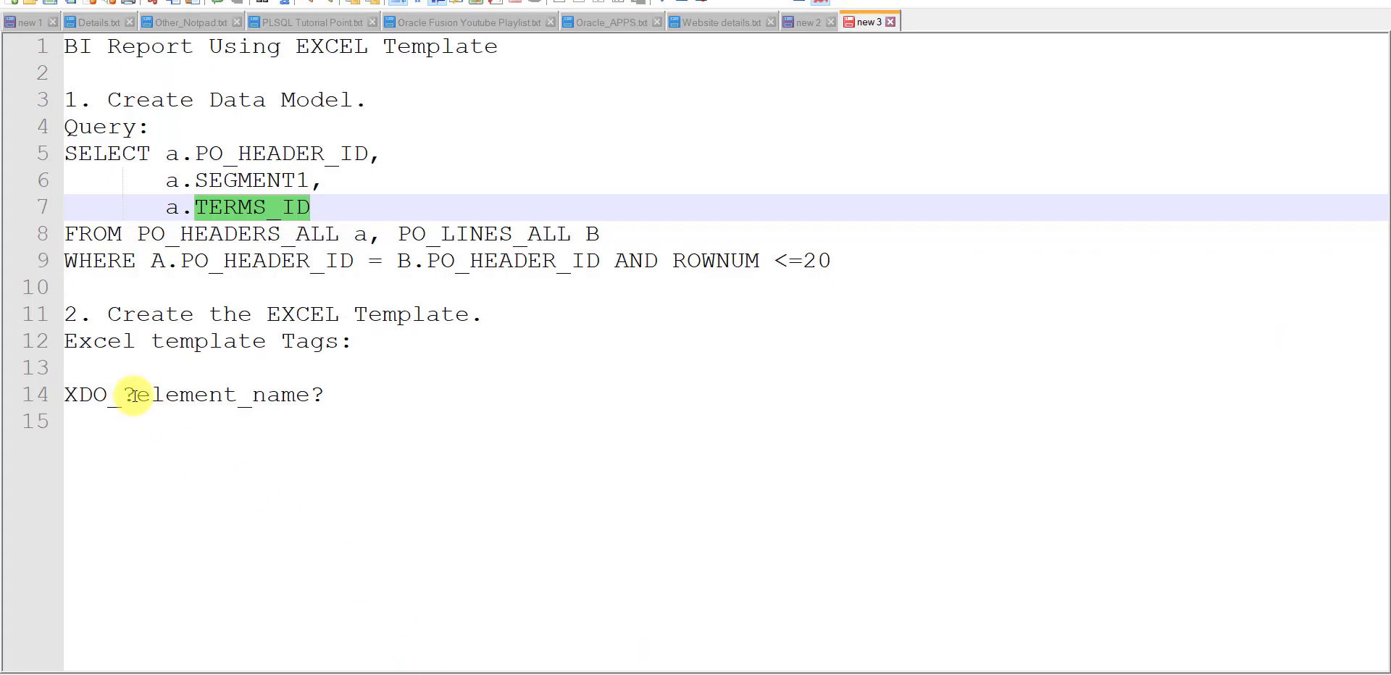
Step: Copy the 'XDO_?' prefix from line 14 of the notes and return to Excel cell B4
left_click_drag(134, 395, 76, 395)
key("ctrl+c")
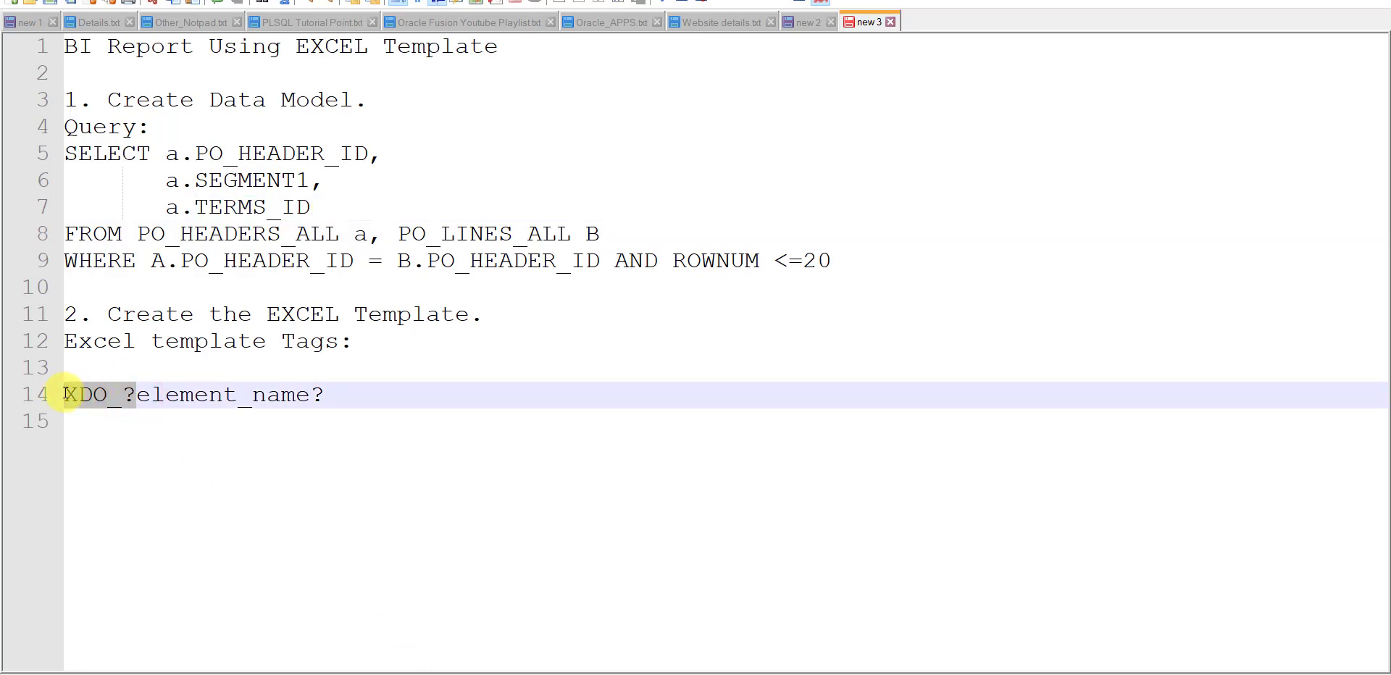
left_click_drag(325, 391, 312, 393)
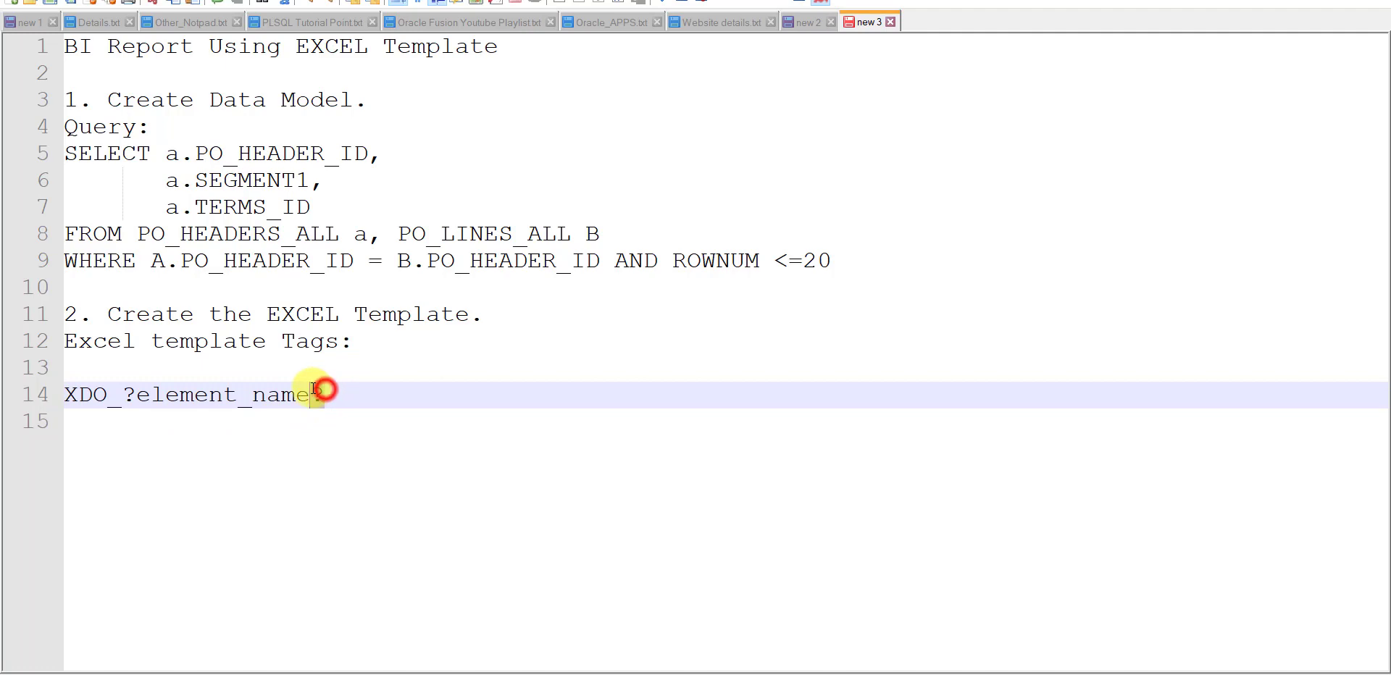
left_click_drag(136, 391, 45, 383)
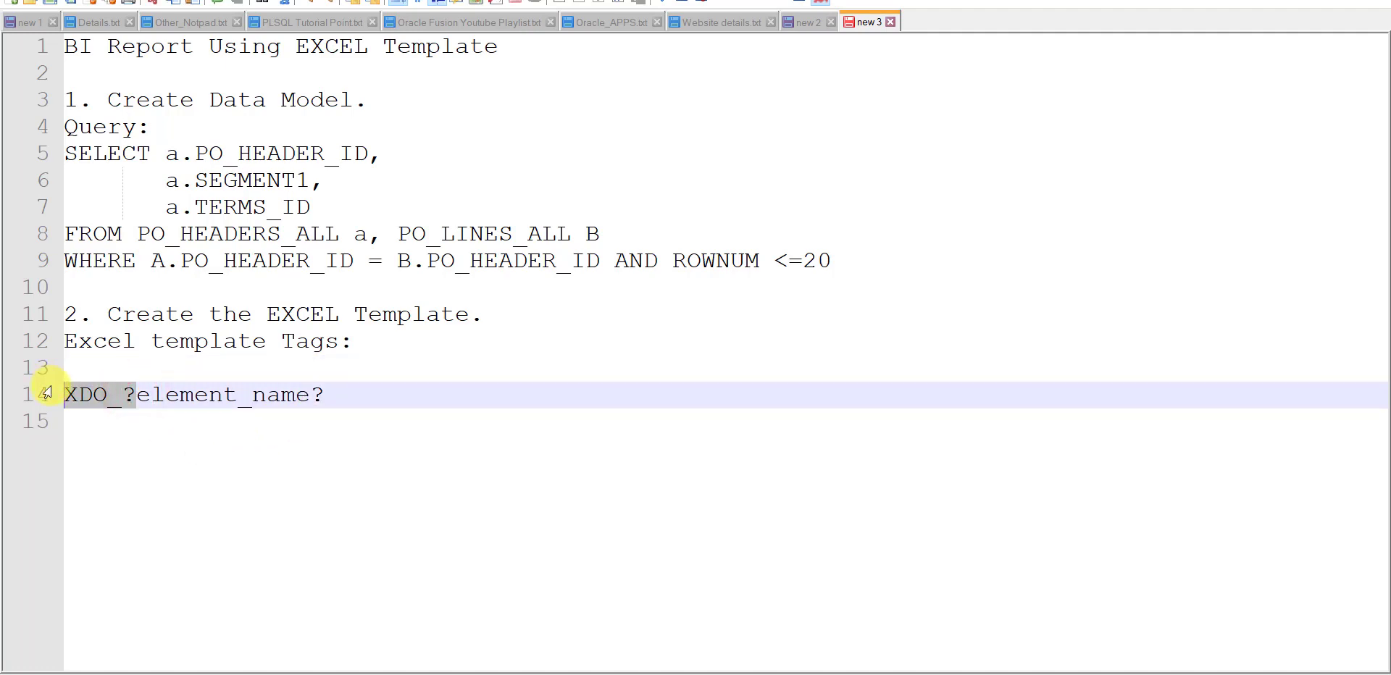
key("alt+Tab")
left_click(127, 184)
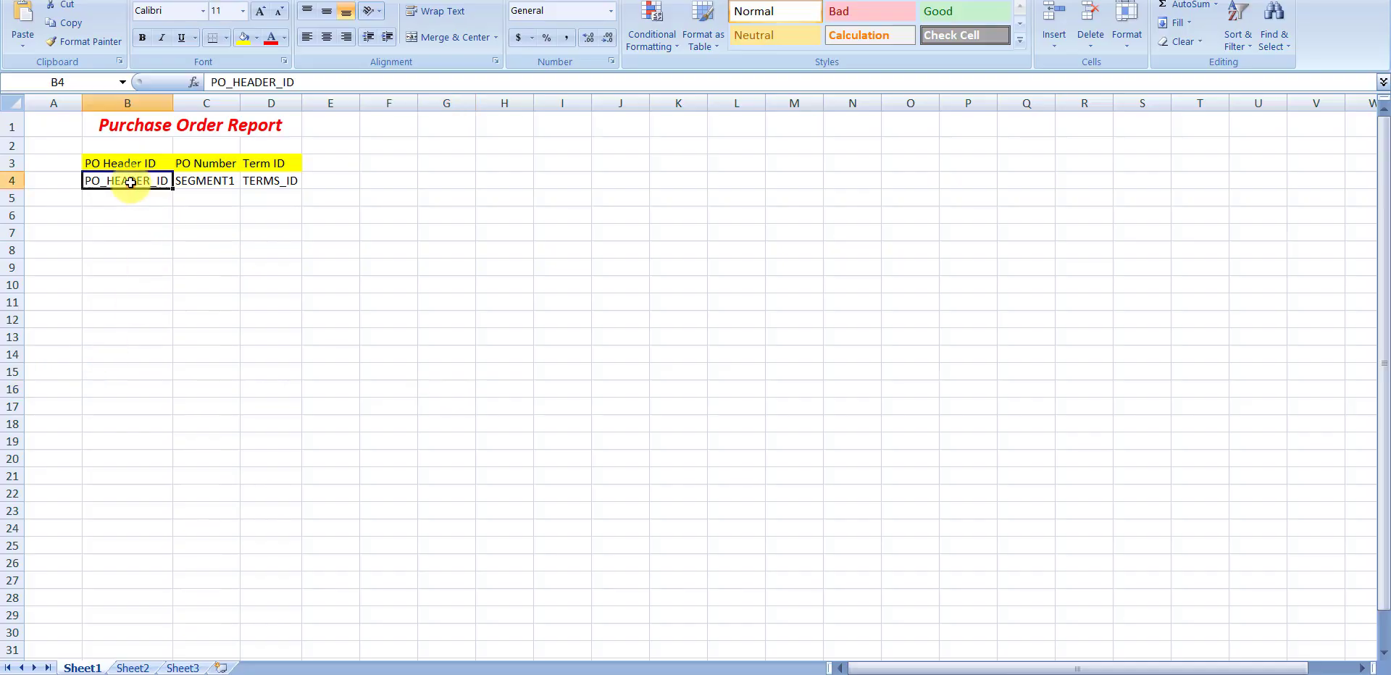
Step: Rewrite B4 and C4 as XDO_?PO_HEADER_ID? and XDO_?SEGMENT1?
left_click(212, 82)
key("ctrl+v")
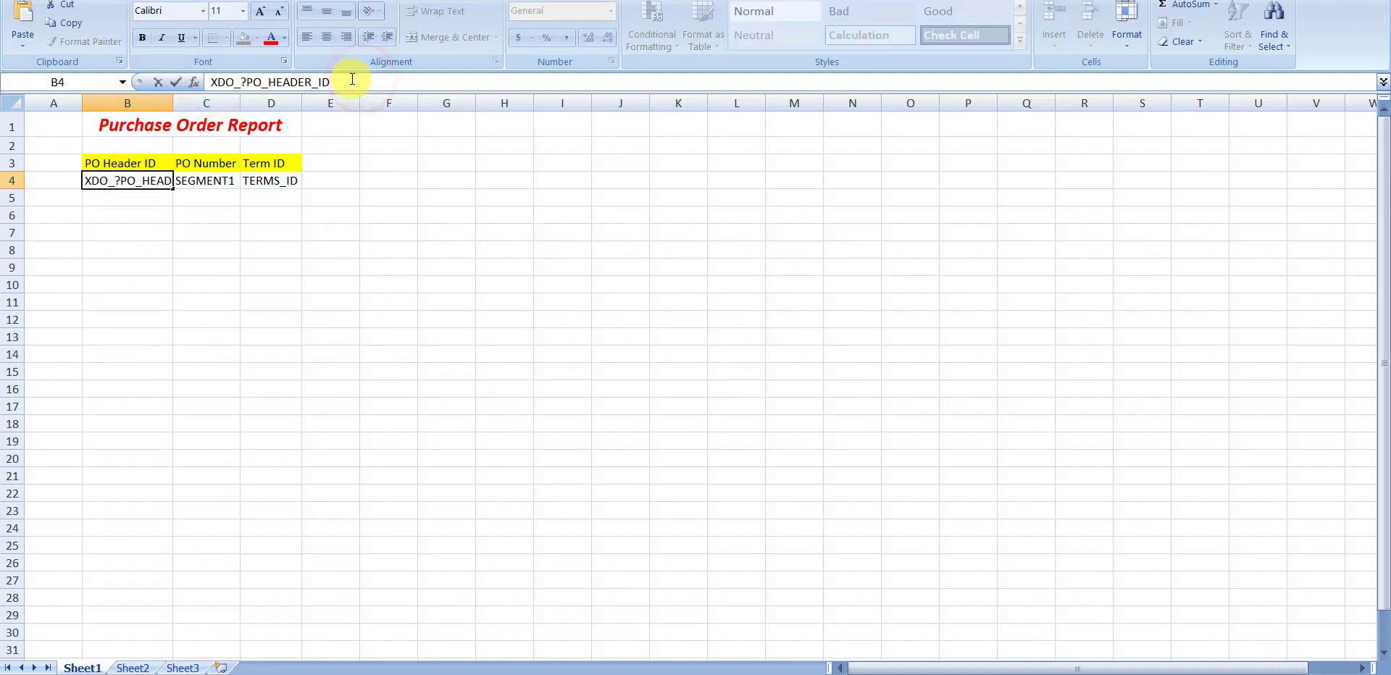
type("?")
left_click(204, 184)
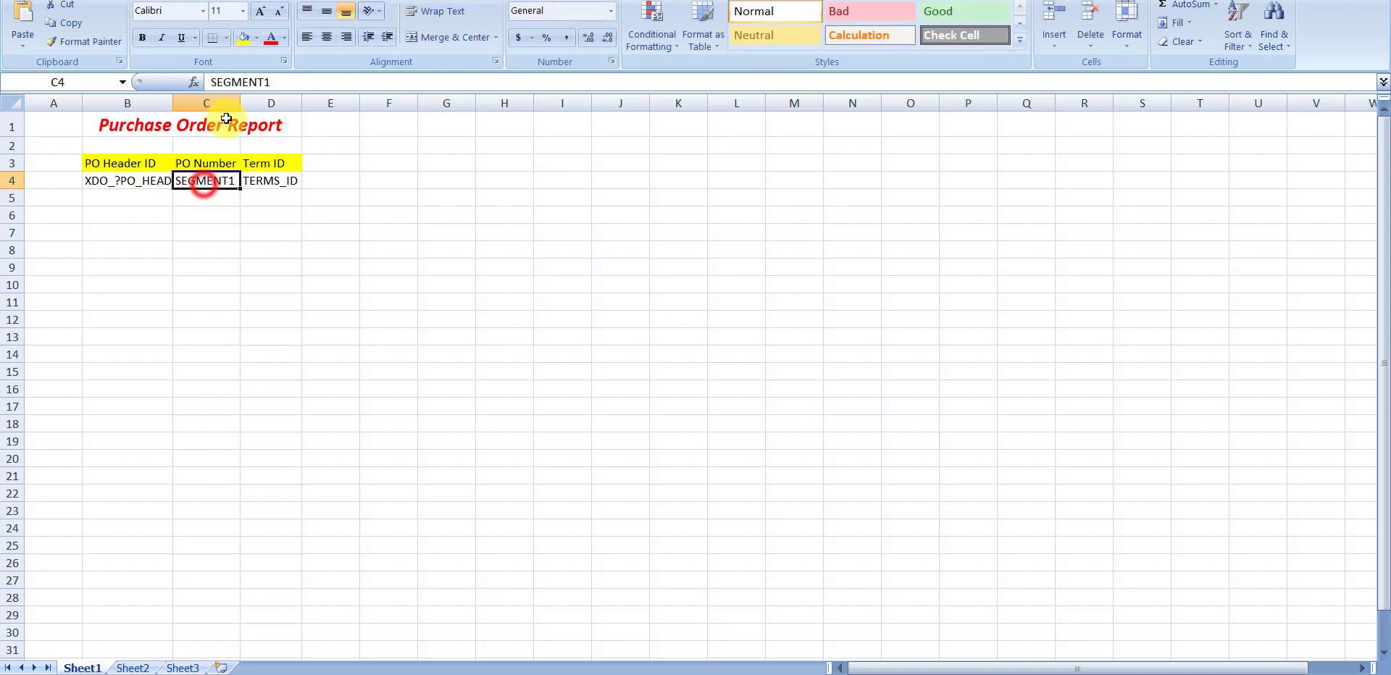
left_click(213, 83)
type("XDO_?")
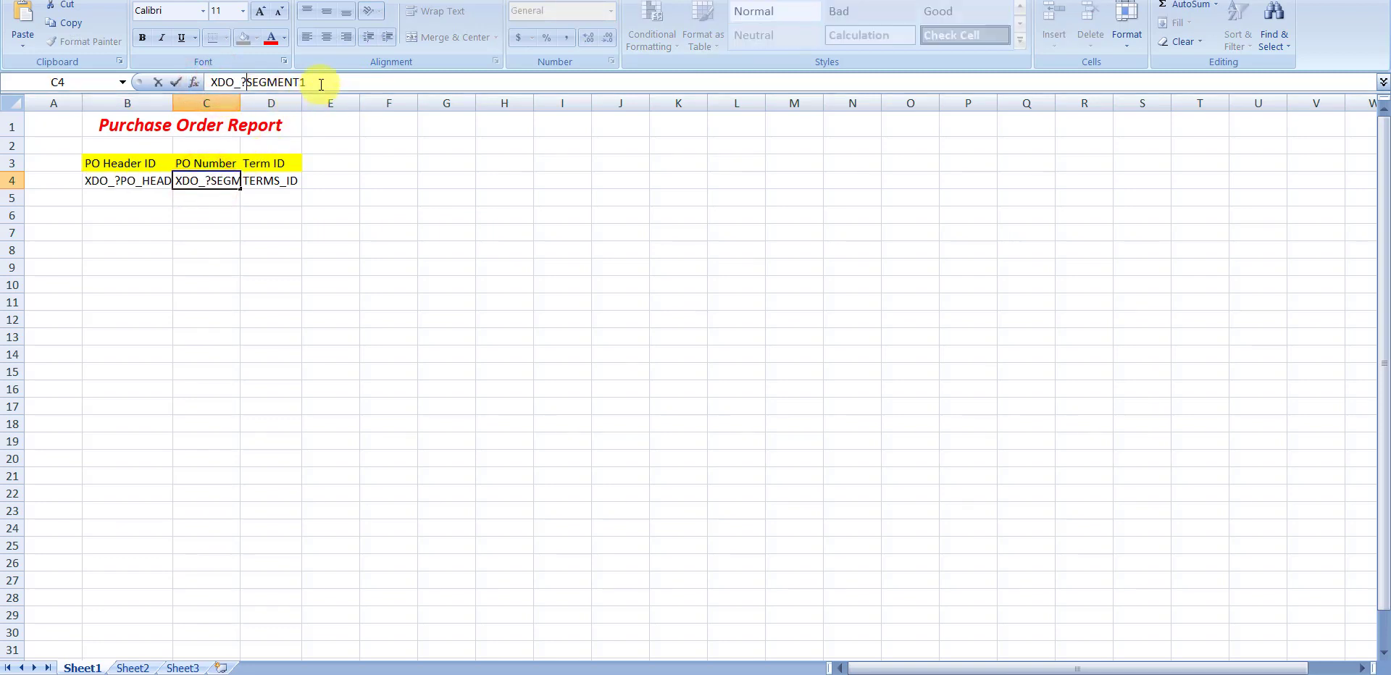
left_click(319, 82)
type("?")
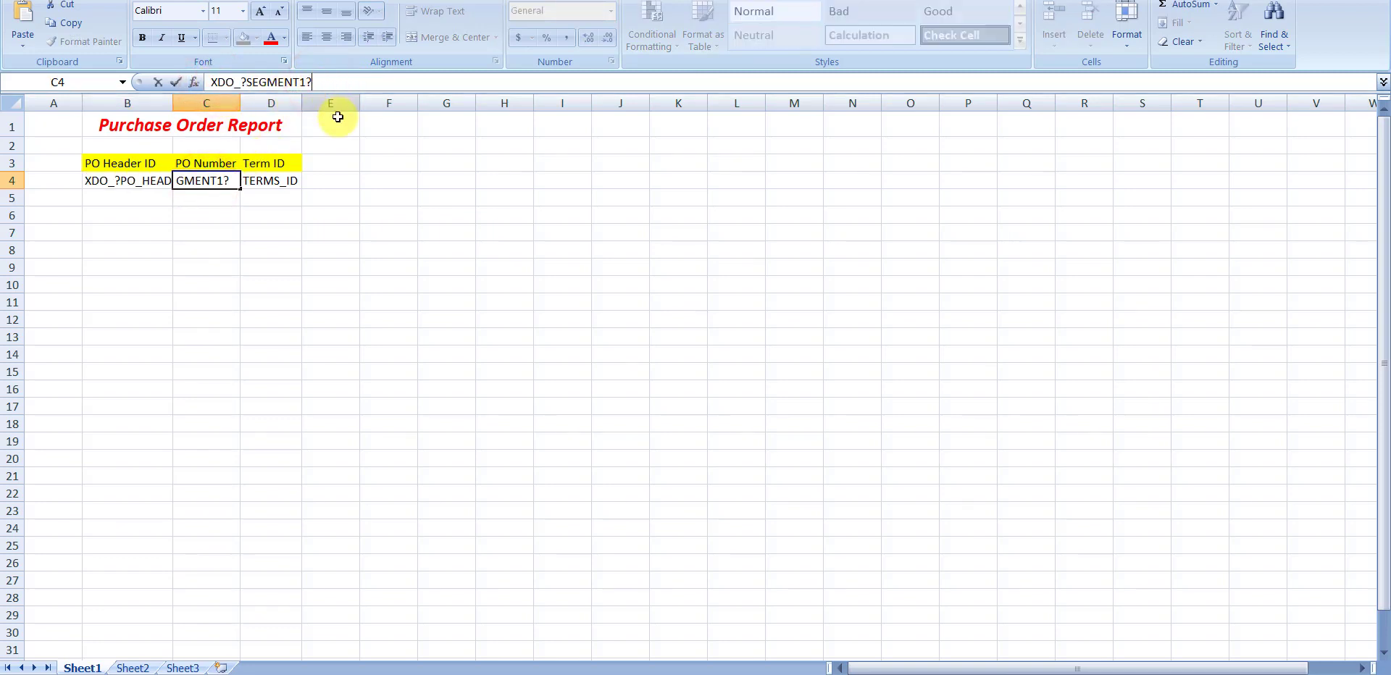
left_click(286, 180)
Step: Rewrite D4 as XDO_?TERMS_ID?
left_click(211, 82)
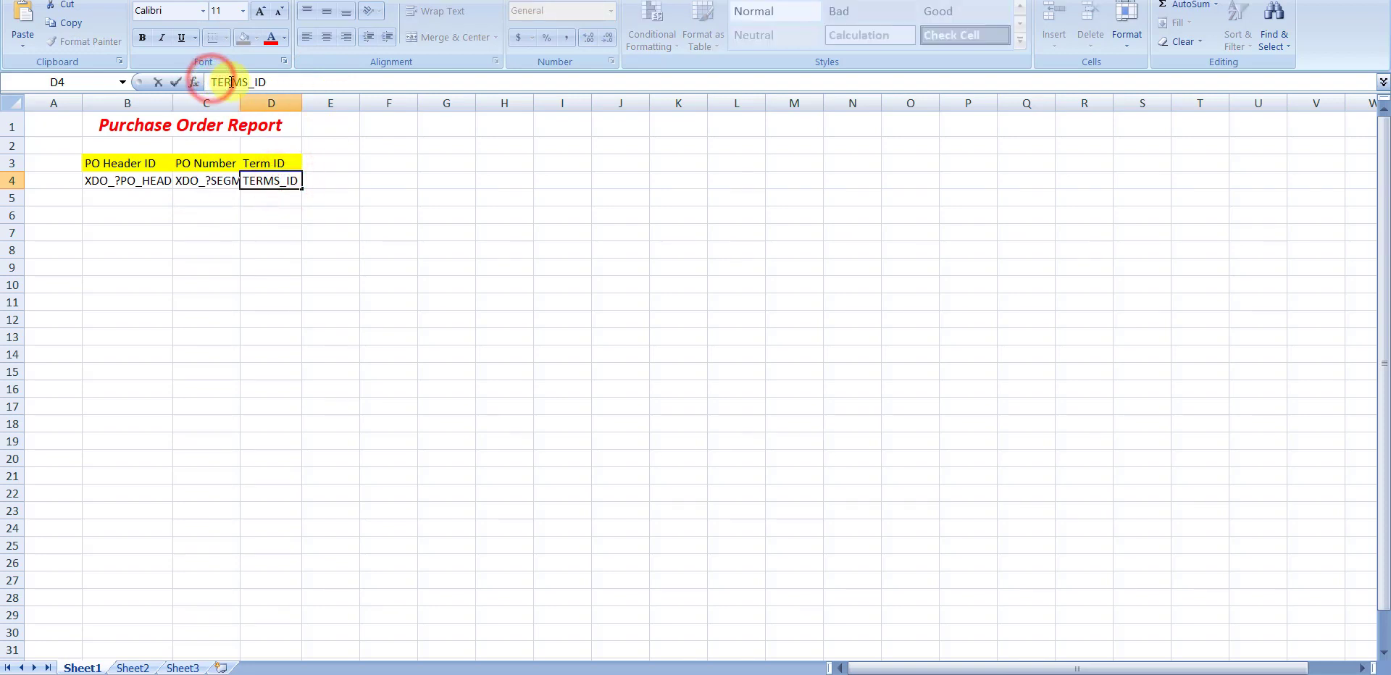
type("XDO_?")
left_click(333, 82)
type("?")
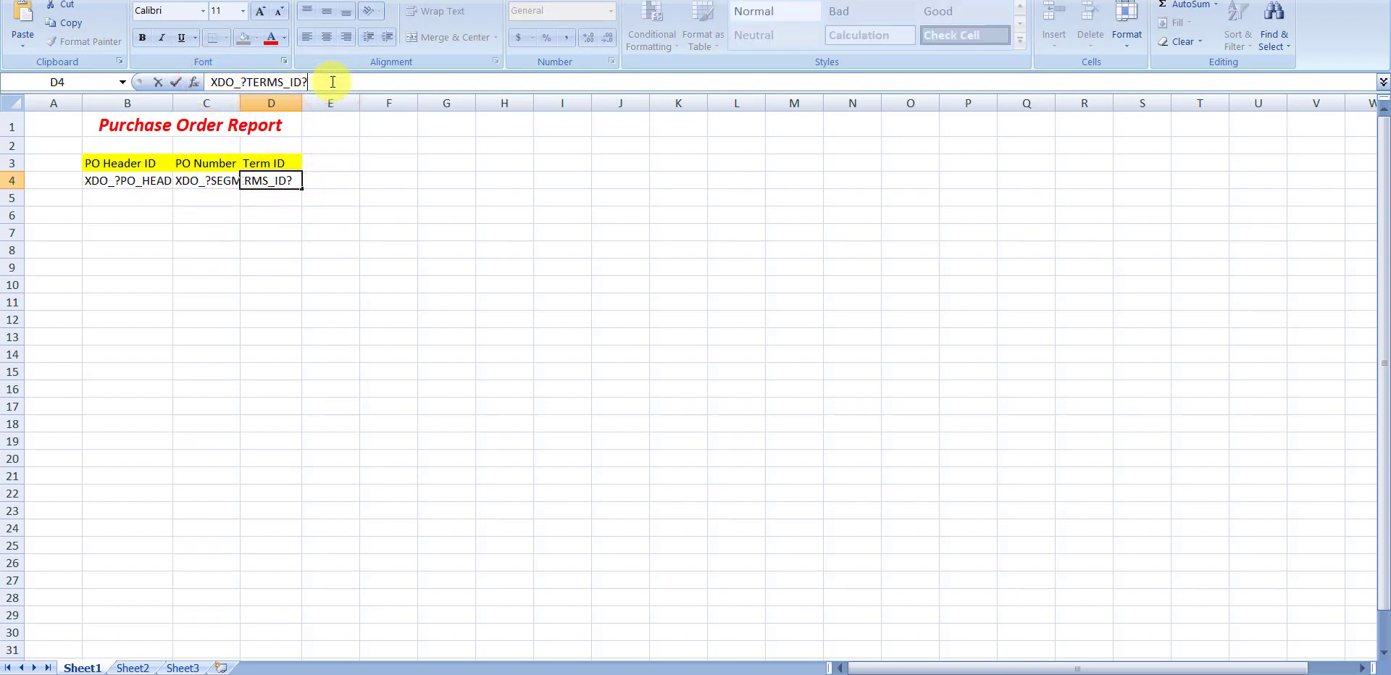
left_click(326, 243)
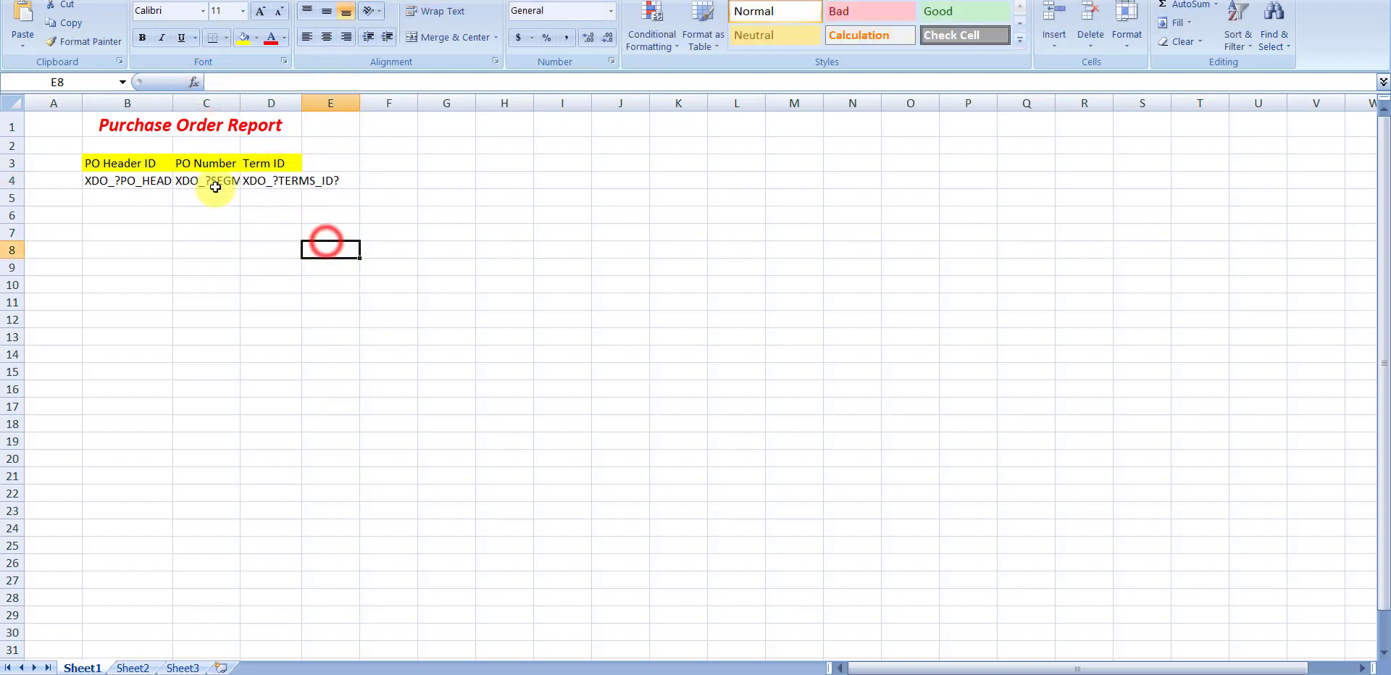
Step: Autofit the columns so the tags show in full, then reselect cell B4
left_click(13, 103)
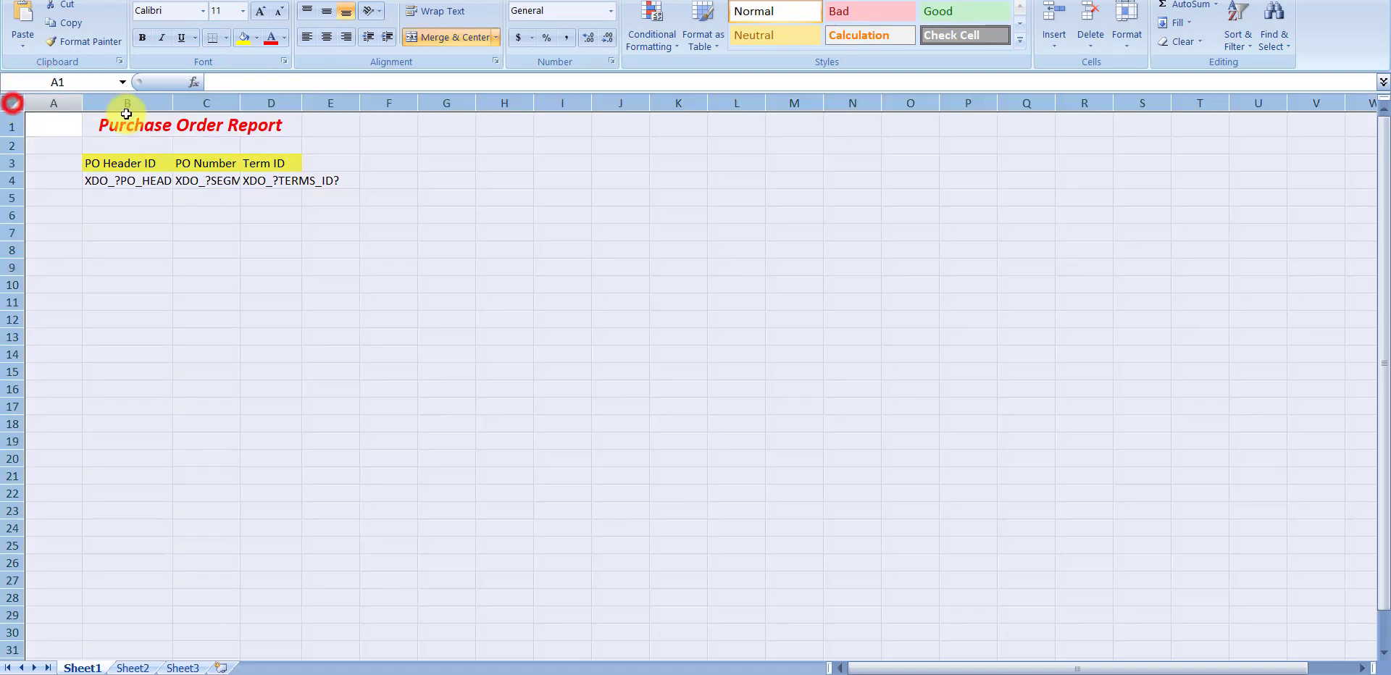
double_click(299, 103)
left_click(367, 273)
left_click(186, 233)
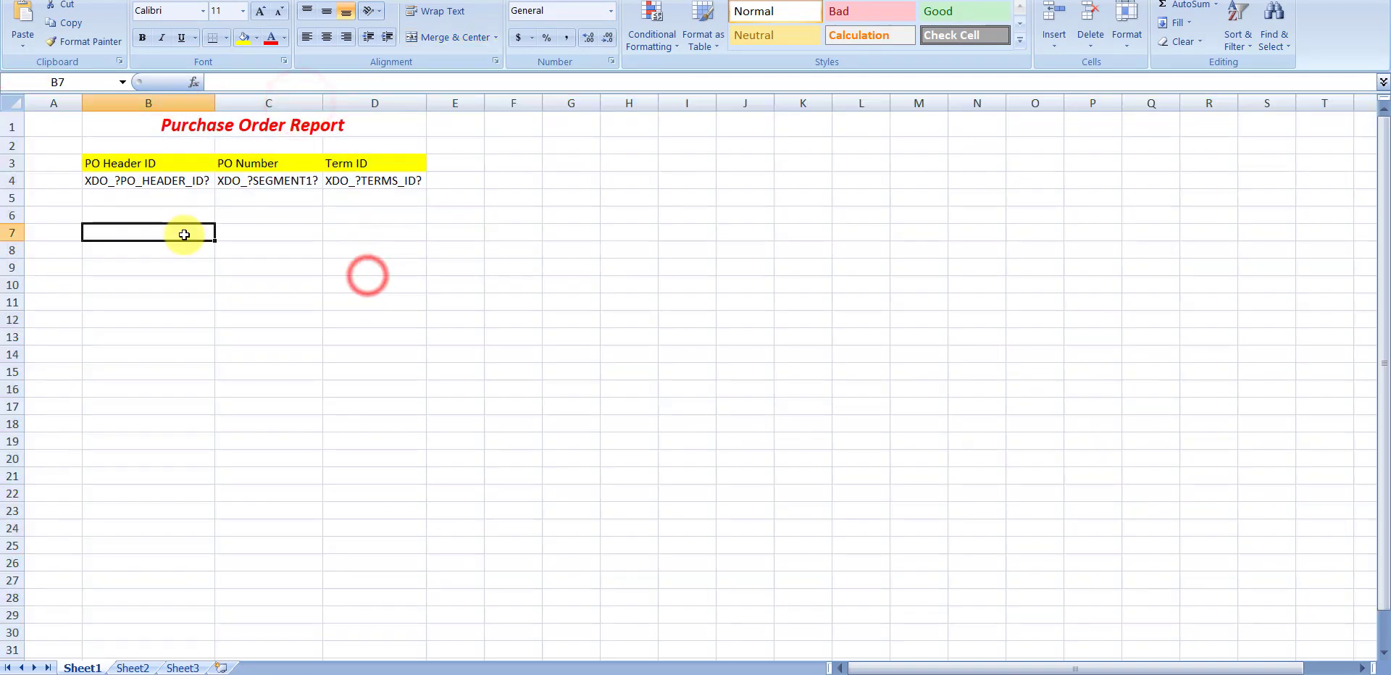
left_click(146, 184)
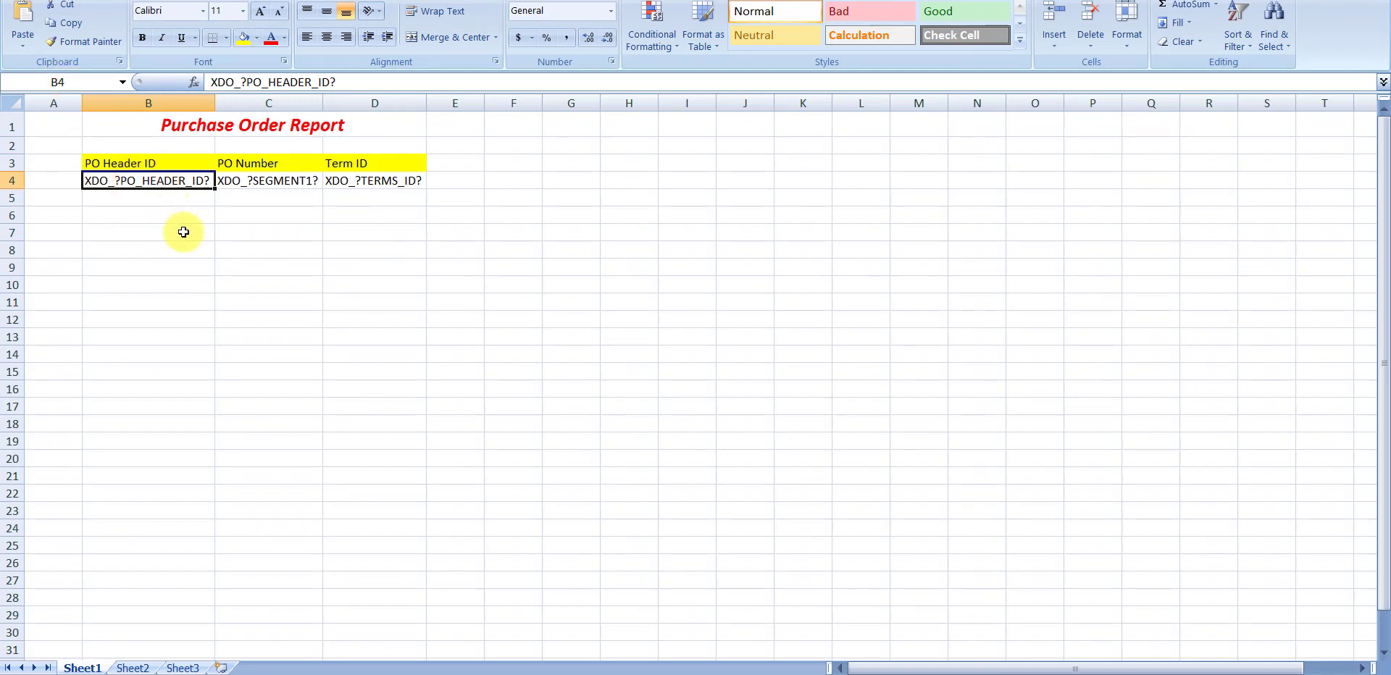
left_click(183, 231)
left_click(282, 384)
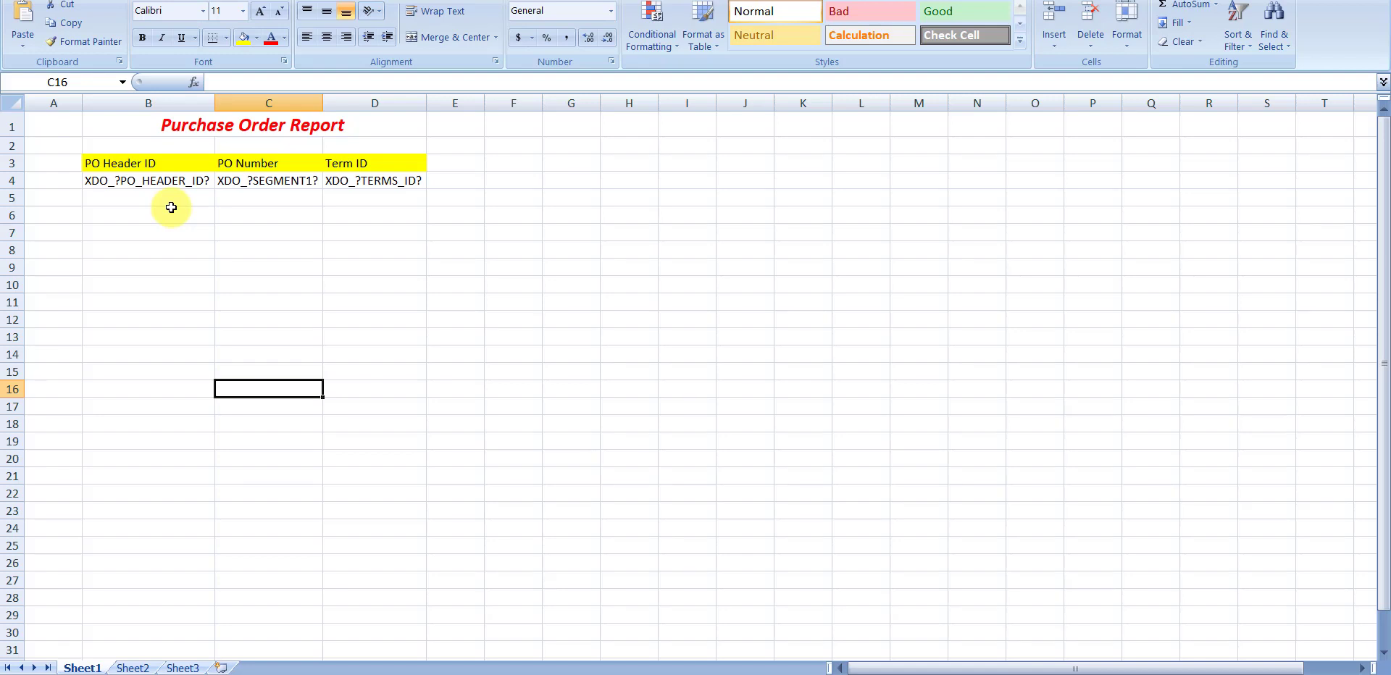
left_click(154, 183)
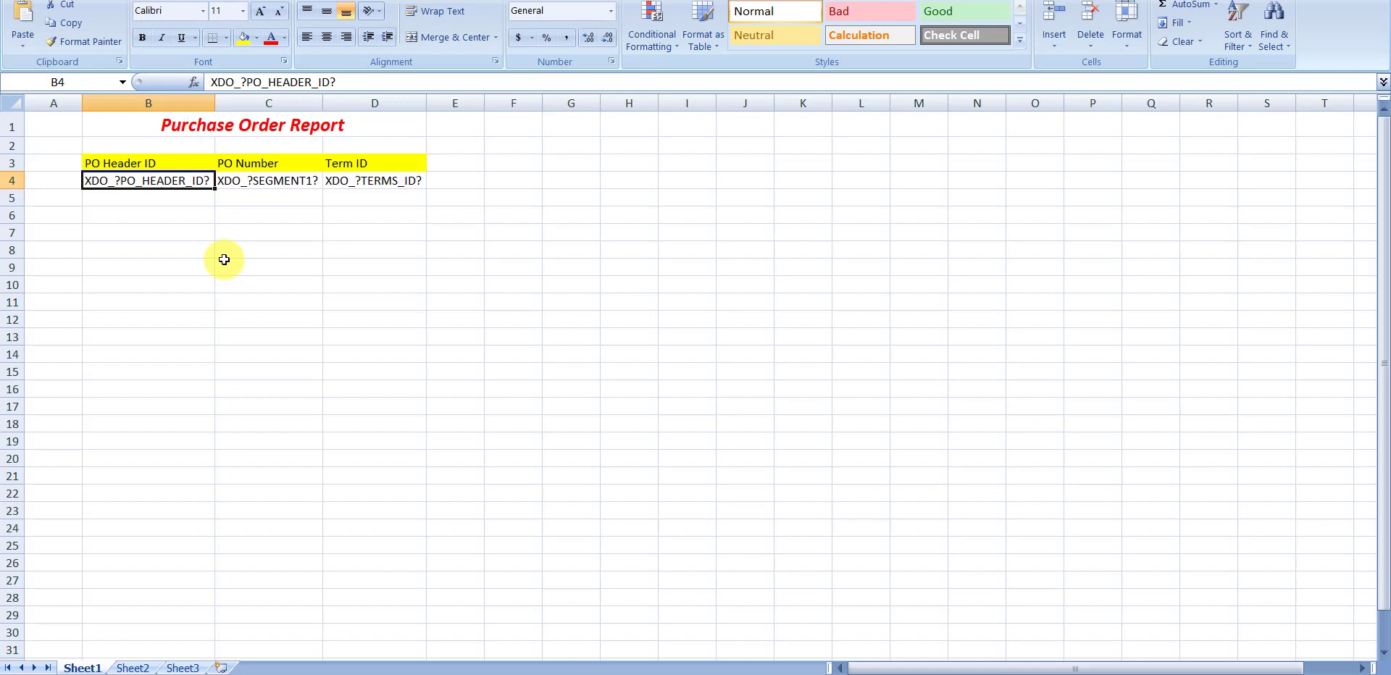
Step: In Name Manager, define a new Sheet1-scoped name XDO_?PO_HEADER_ID? for B4
key("alt+m")
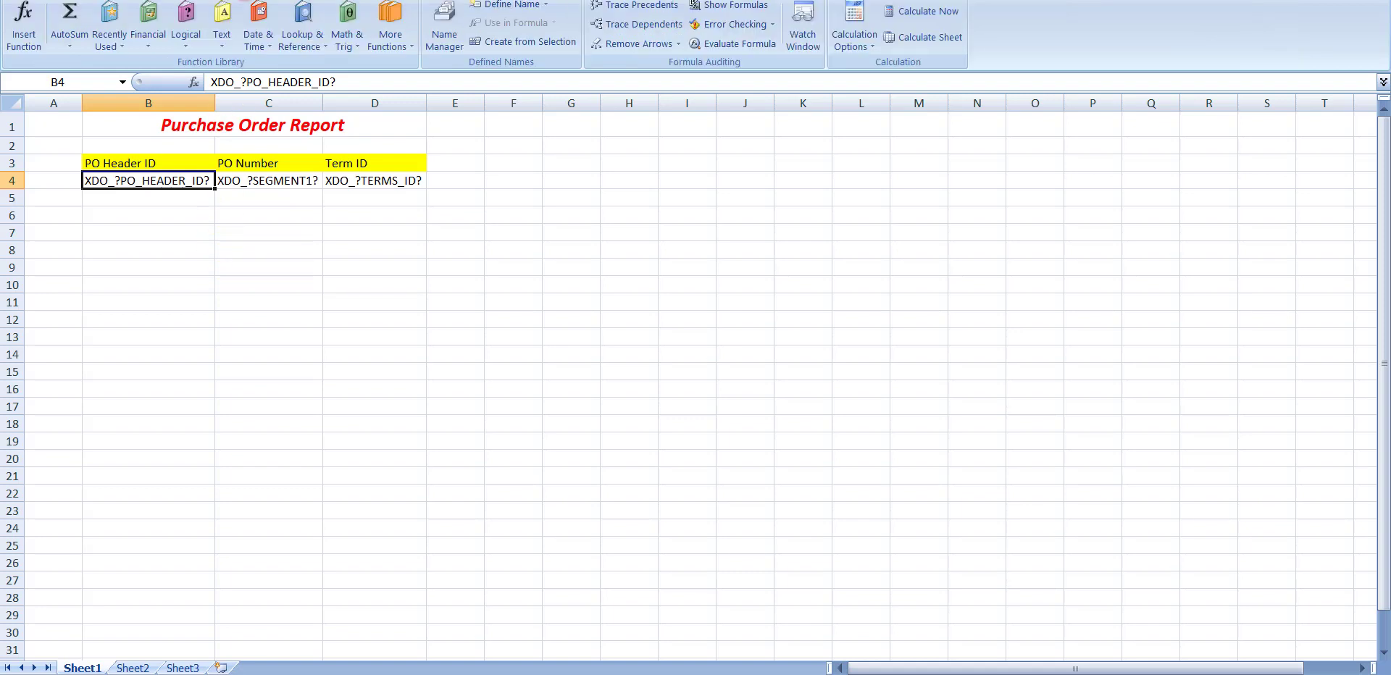
left_click(442, 36)
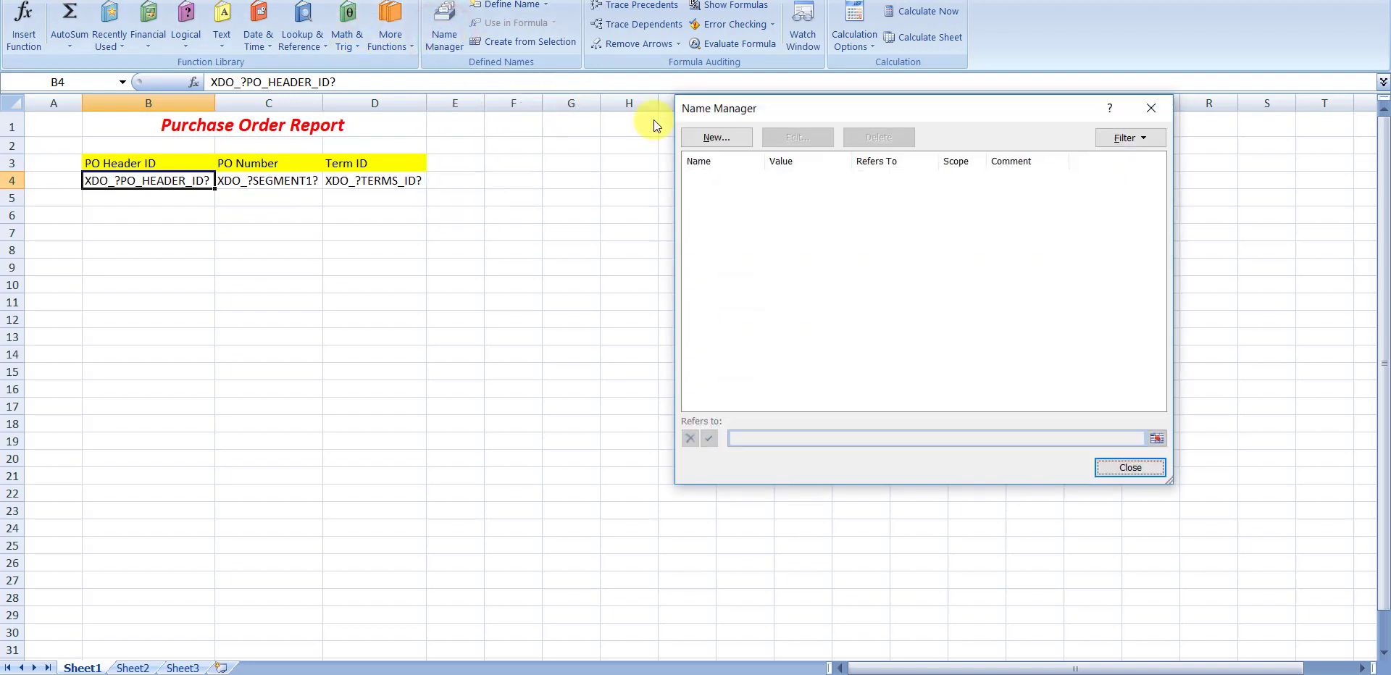
left_click(731, 136)
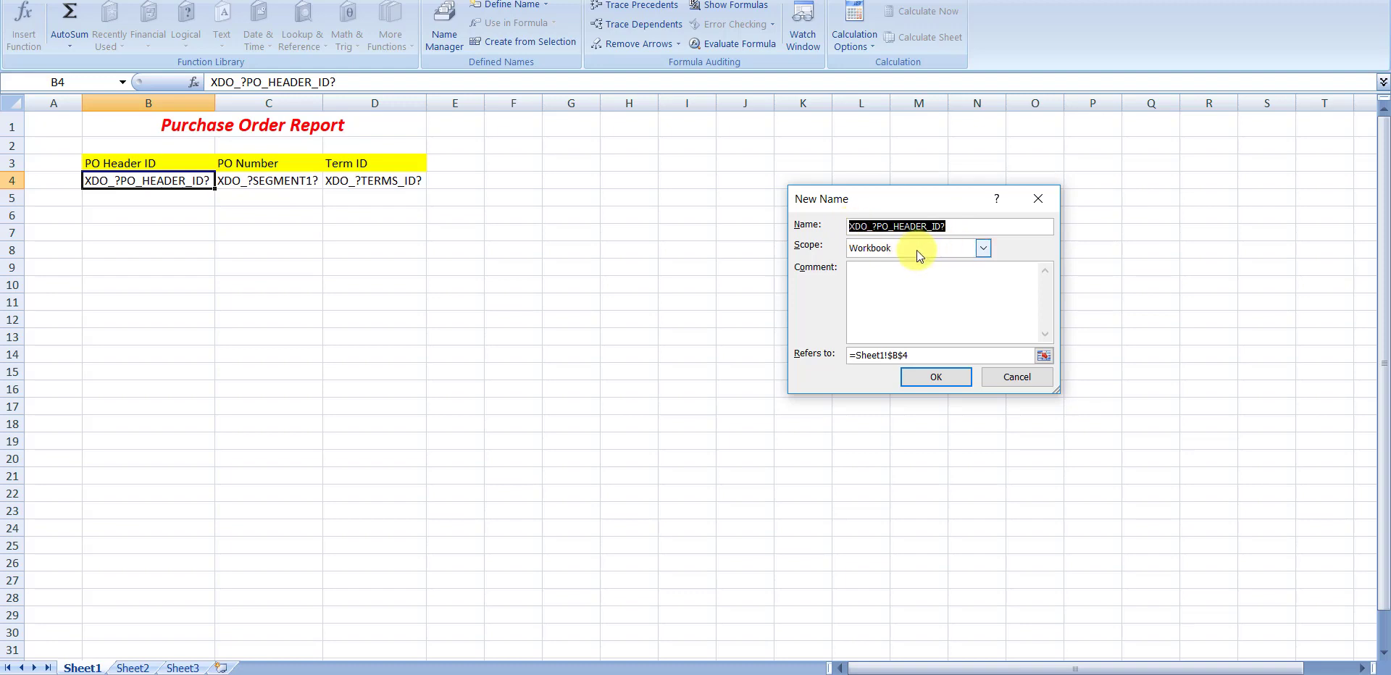
left_click(979, 249)
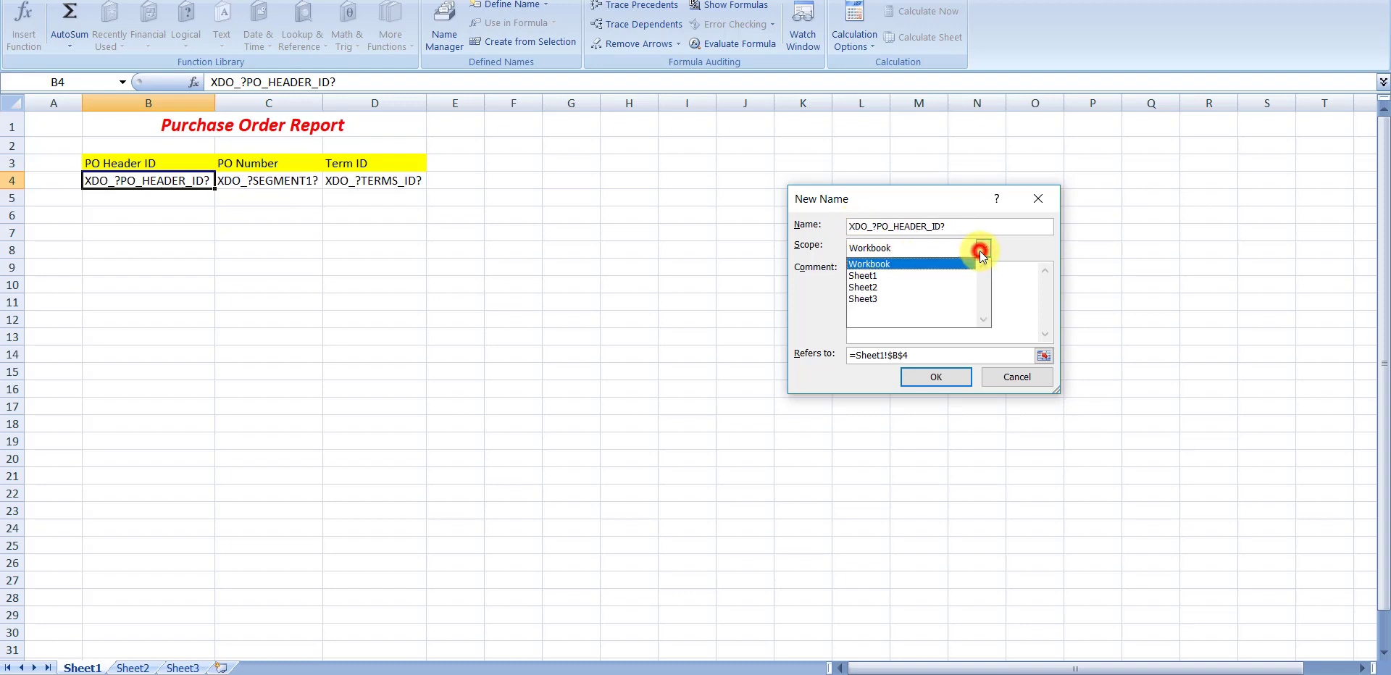
left_click(874, 278)
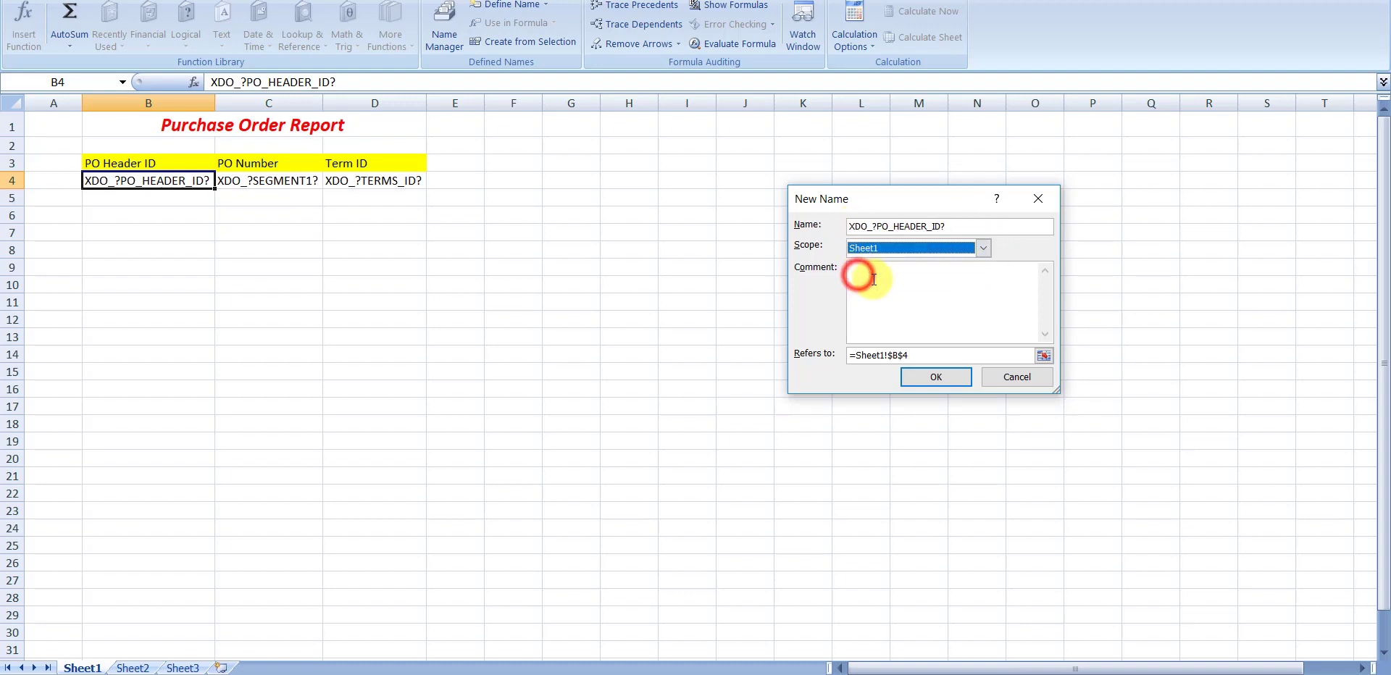
left_click(915, 280)
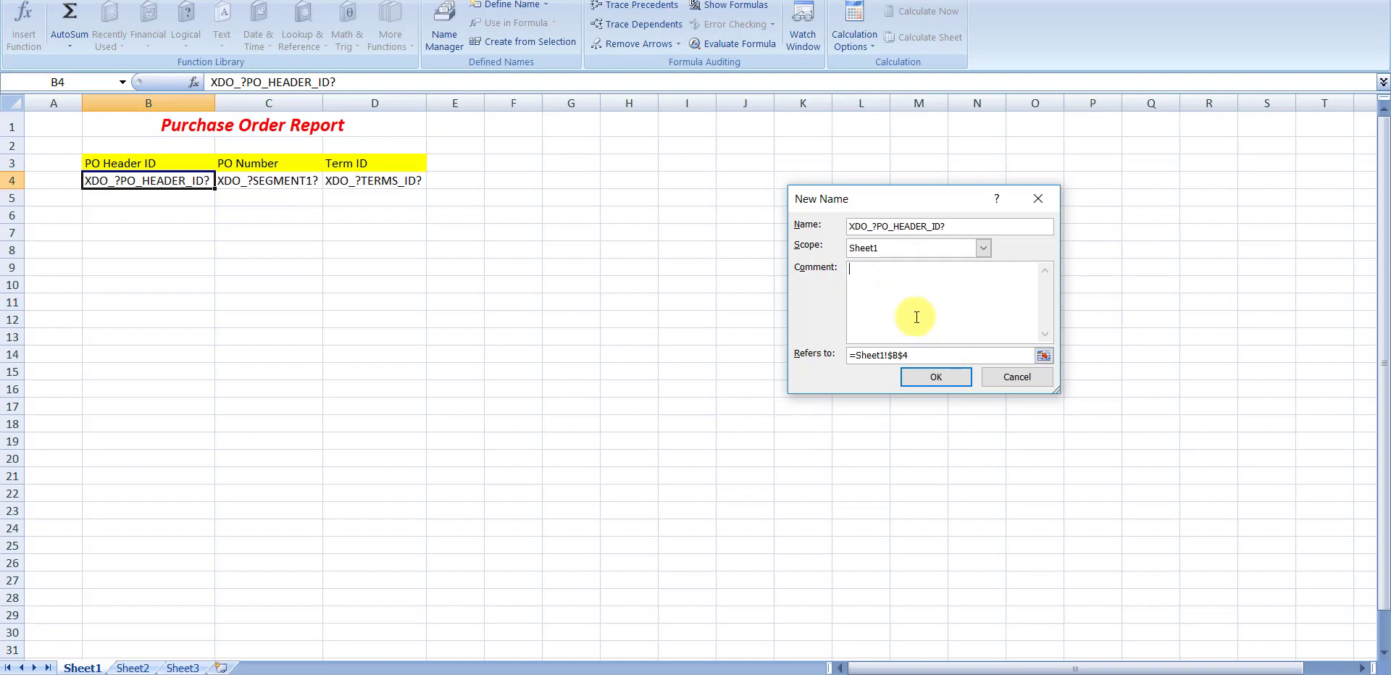
left_click(939, 378)
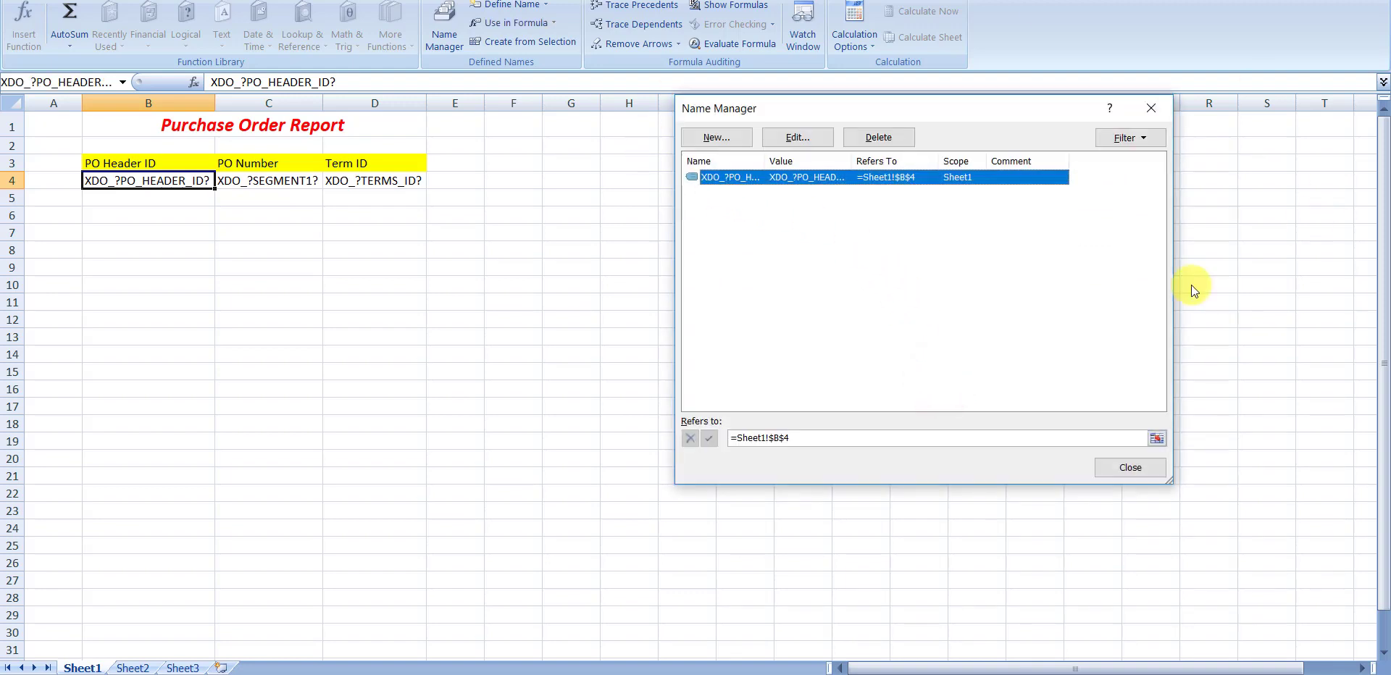
Step: Confirm B4 carries the name, widening the Name Box to show XDO_?PO_HEADER_ID?
left_click_drag(764, 161, 830, 161)
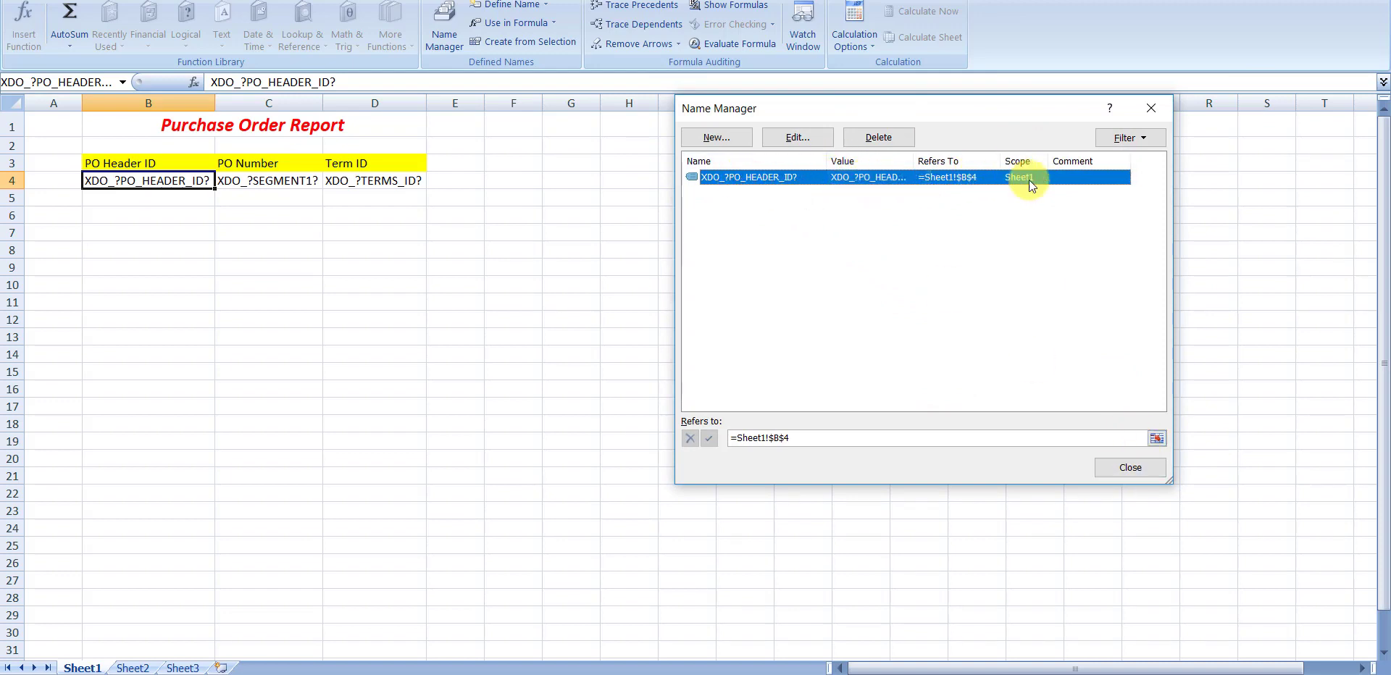
left_click(1130, 467)
left_click(526, 404)
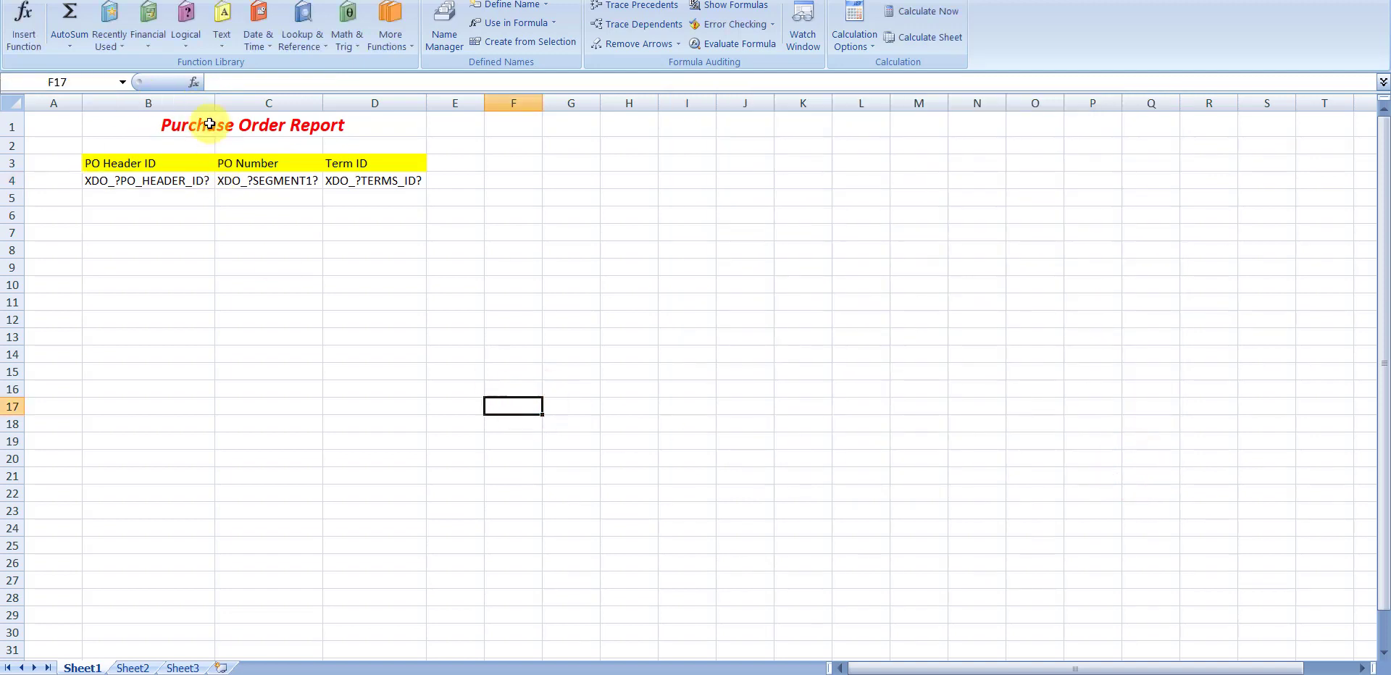
left_click(187, 181)
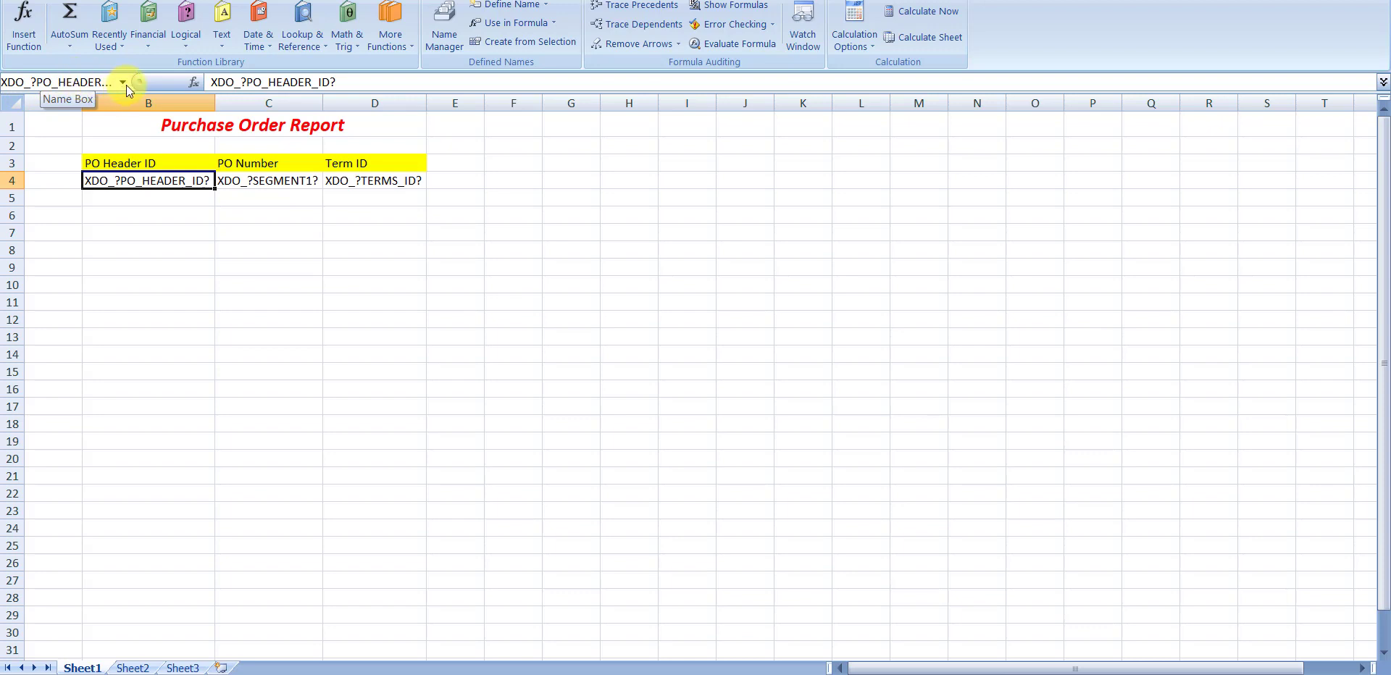
left_click_drag(132, 84, 187, 82)
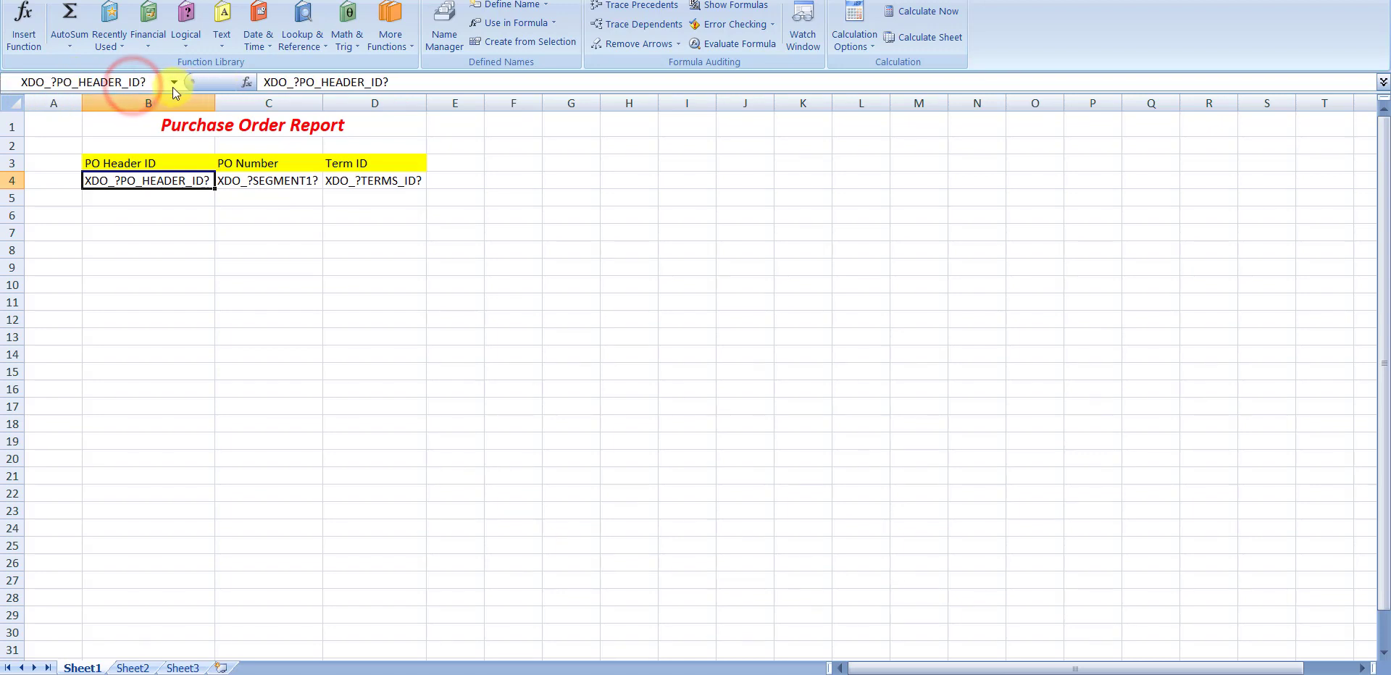
Step: Define cell C4 as the Sheet1-scoped name XDO_?SEGMENT1?
left_click(272, 181)
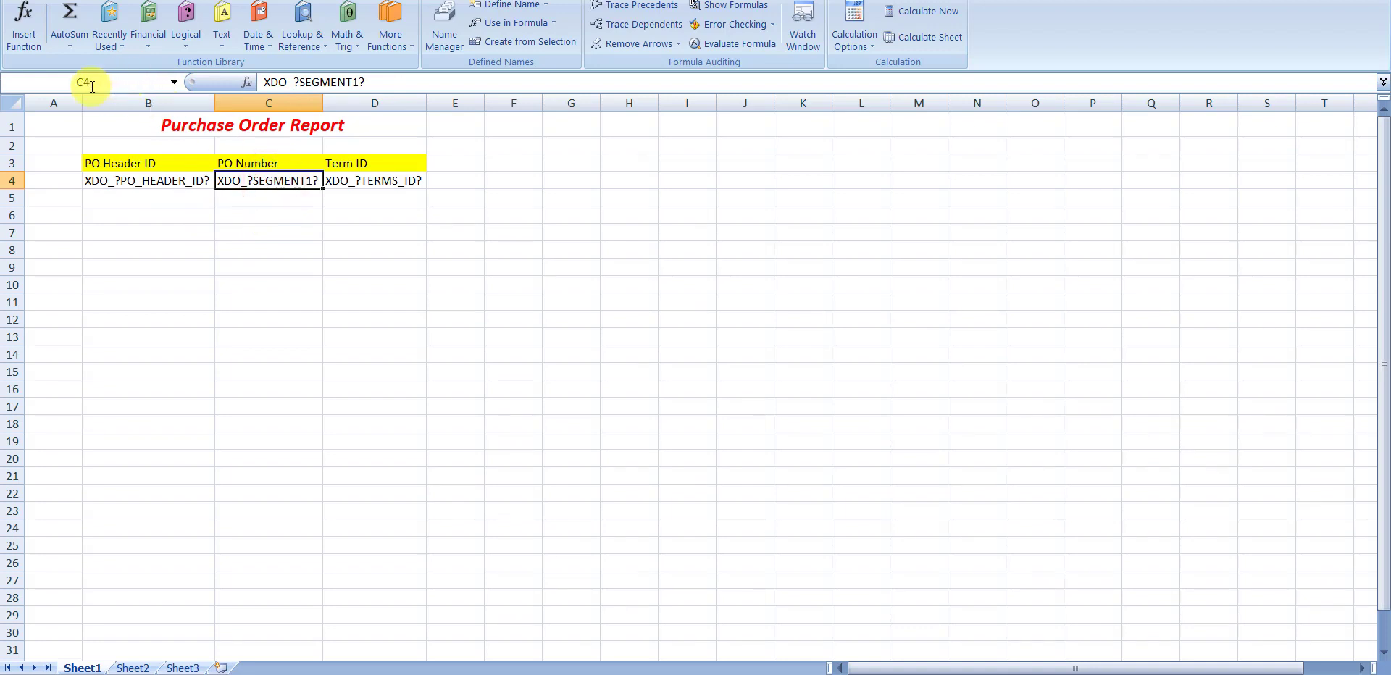
left_click(350, 181)
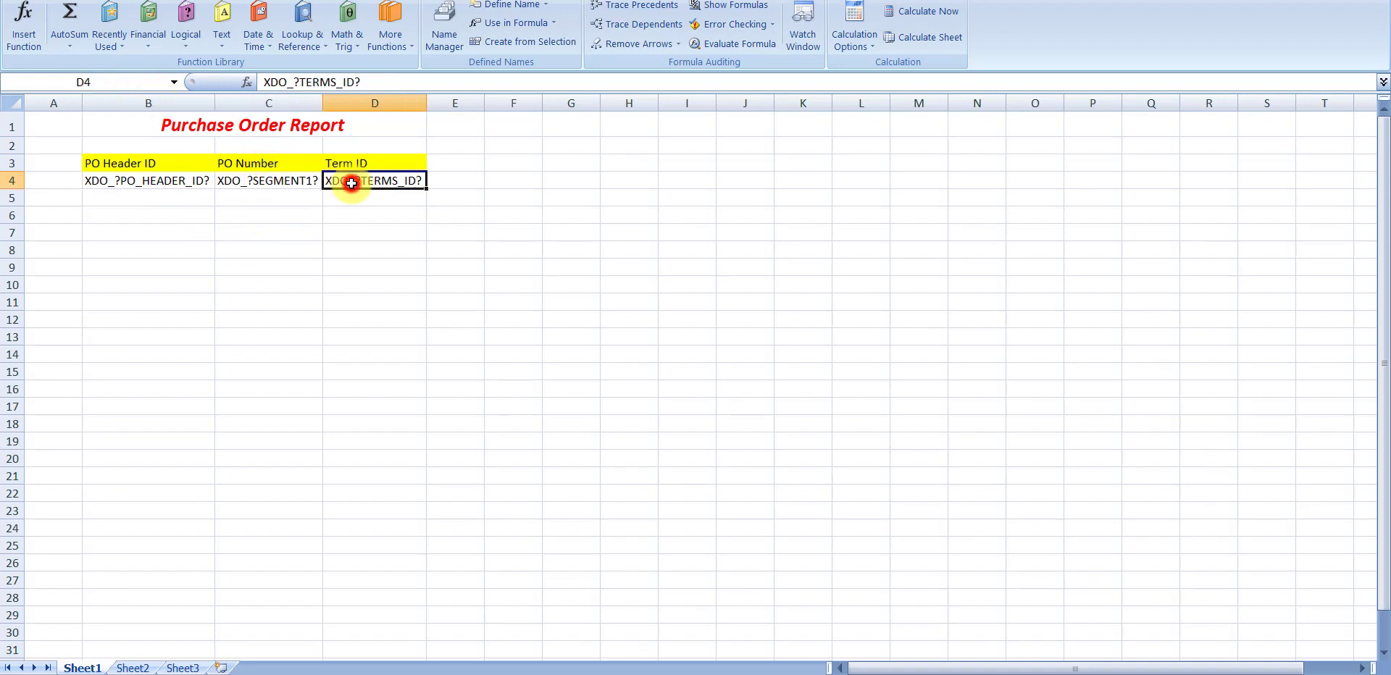
left_click(292, 183)
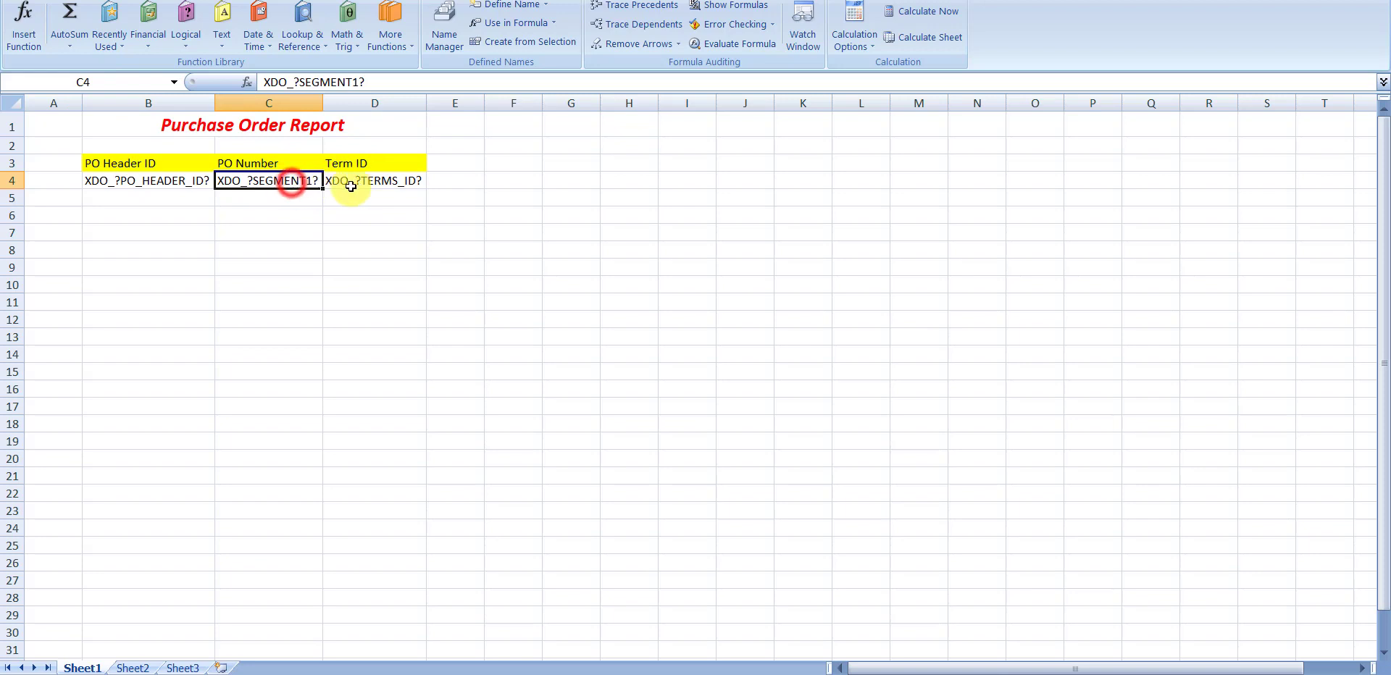
left_click(359, 180)
left_click(290, 180)
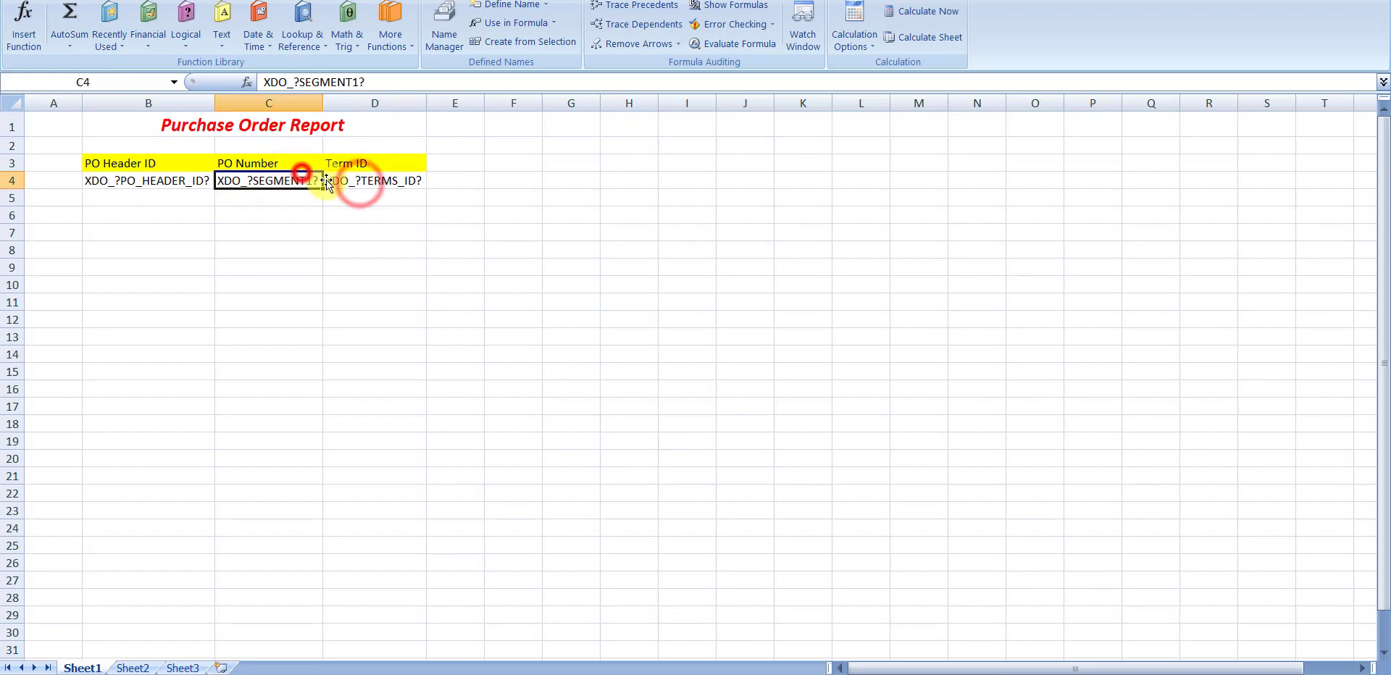
left_click(445, 34)
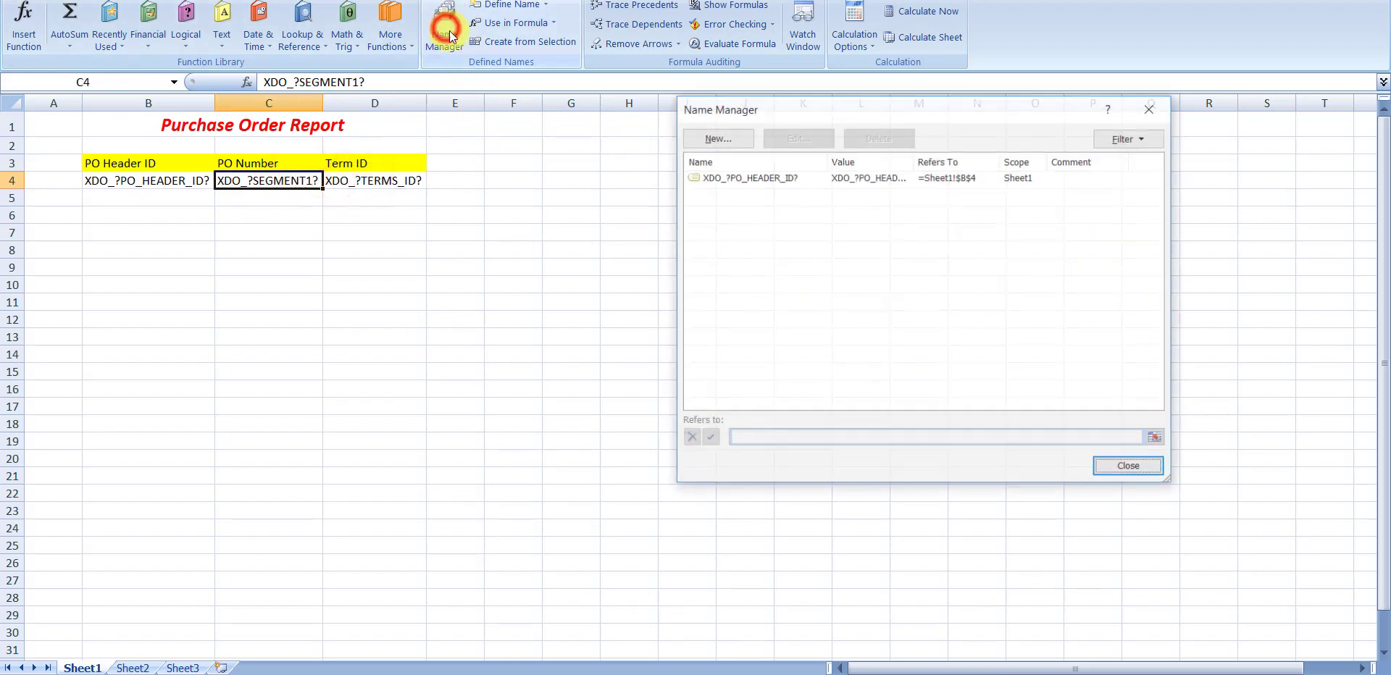
left_click(726, 140)
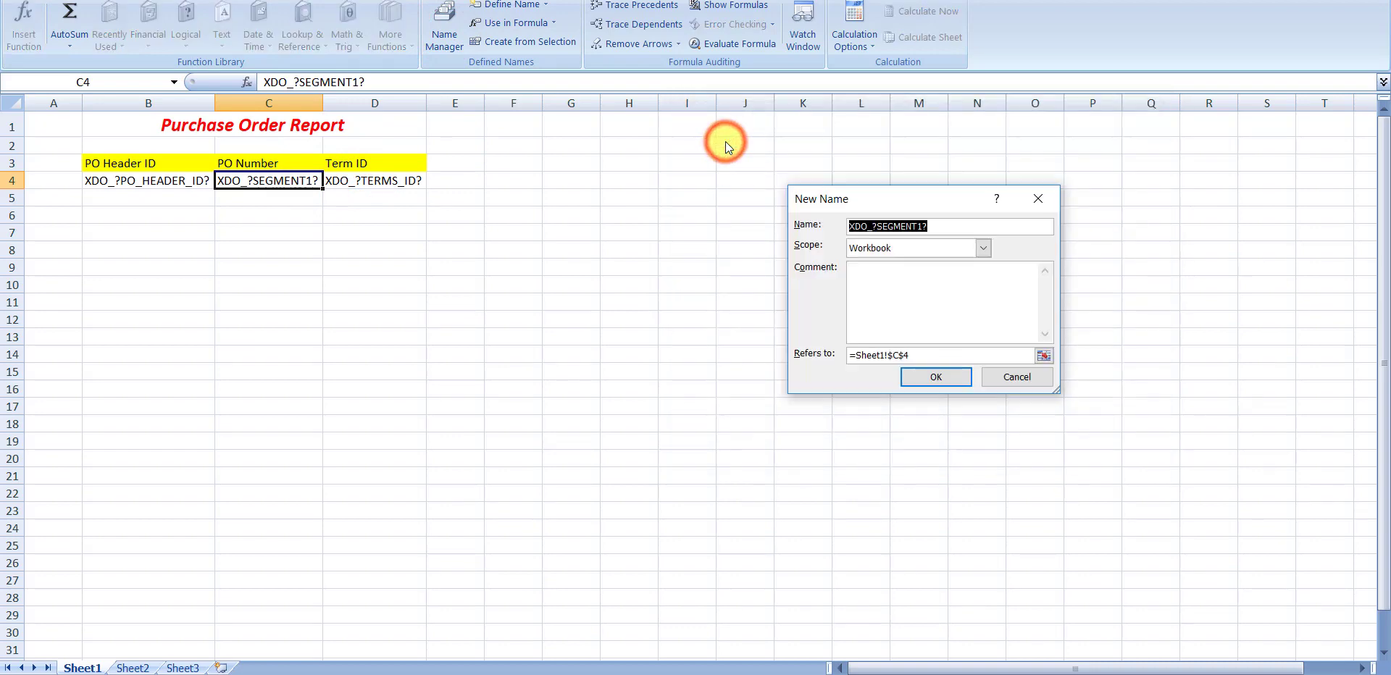
left_click(950, 249)
left_click(903, 276)
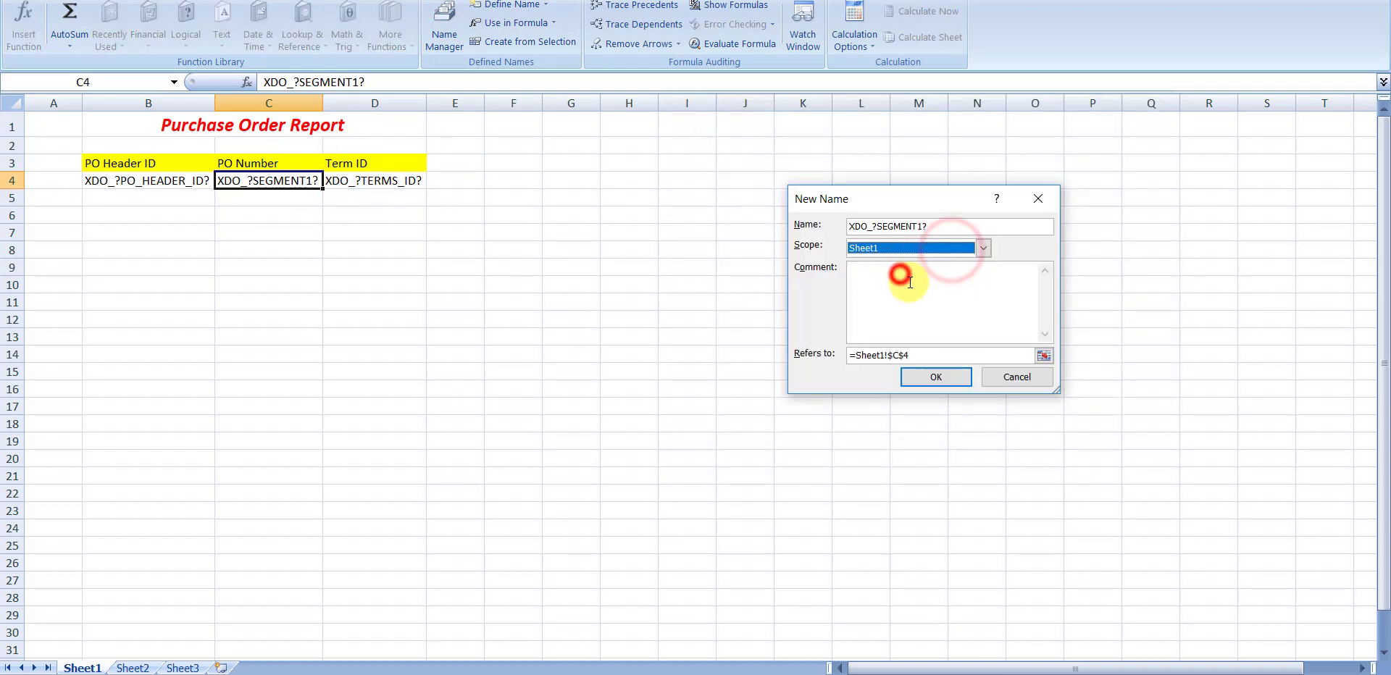
left_click(945, 377)
left_click(1136, 466)
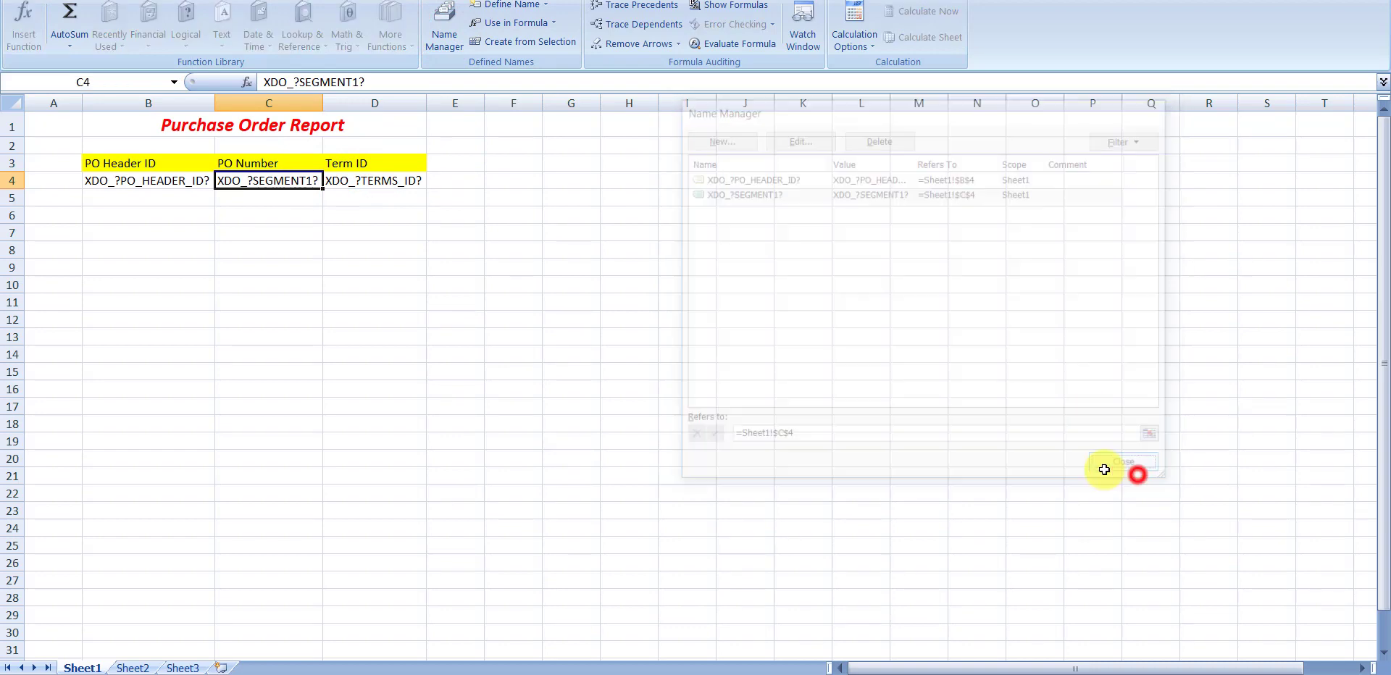
Step: Define cell D4 as the Sheet1-scoped name XDO_?TERMS_ID?
left_click(378, 180)
left_click(437, 31)
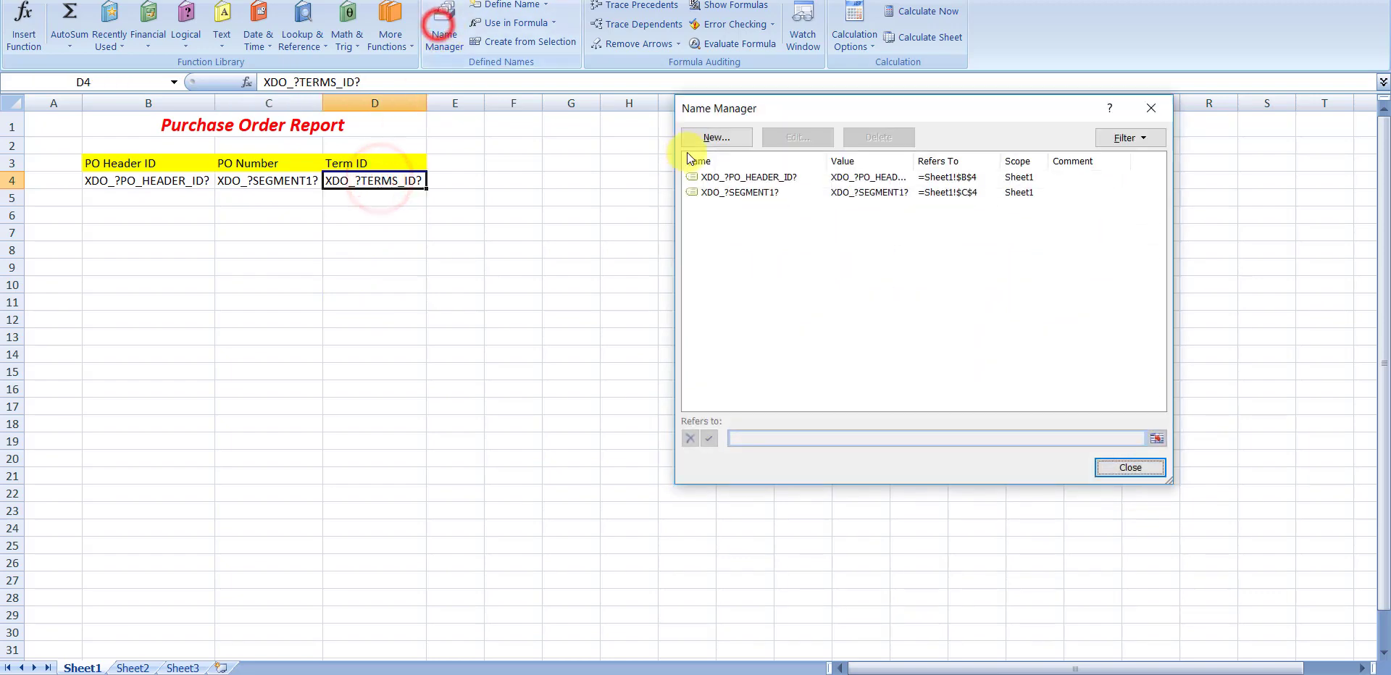
left_click(724, 137)
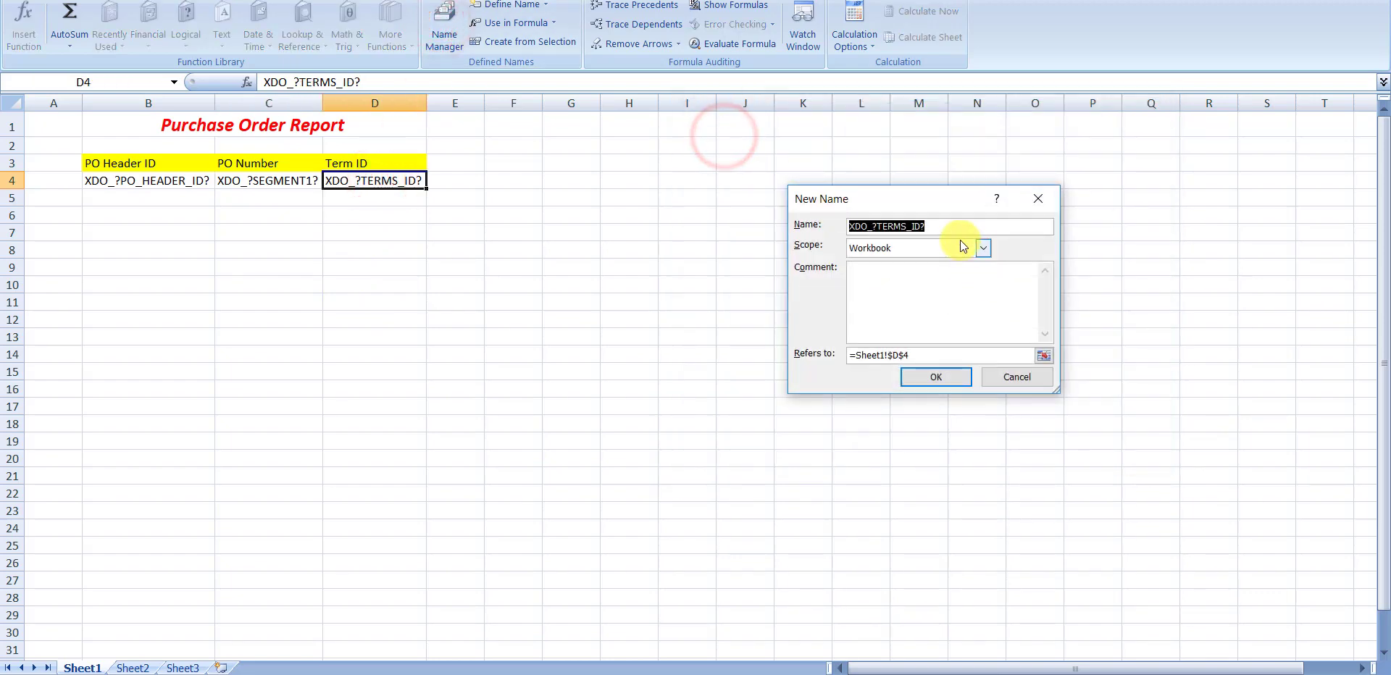
left_click(983, 247)
left_click(942, 270)
left_click(949, 379)
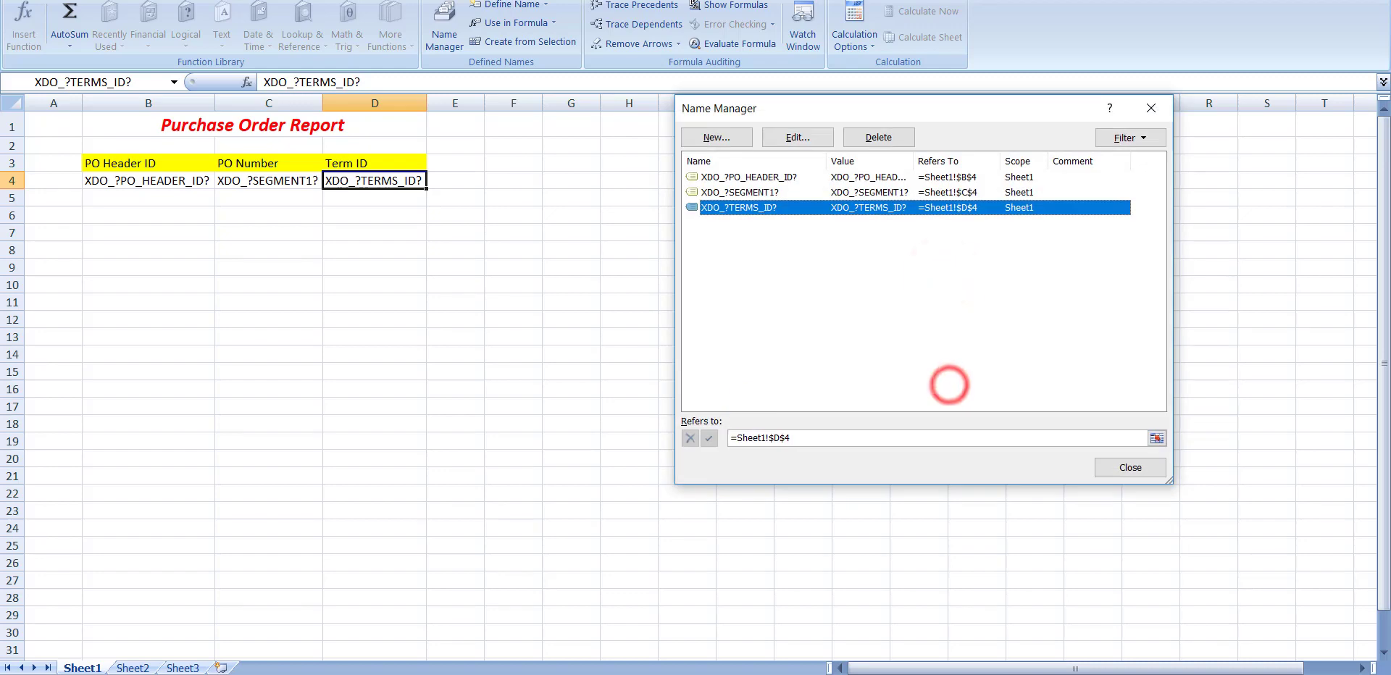
left_click(1138, 466)
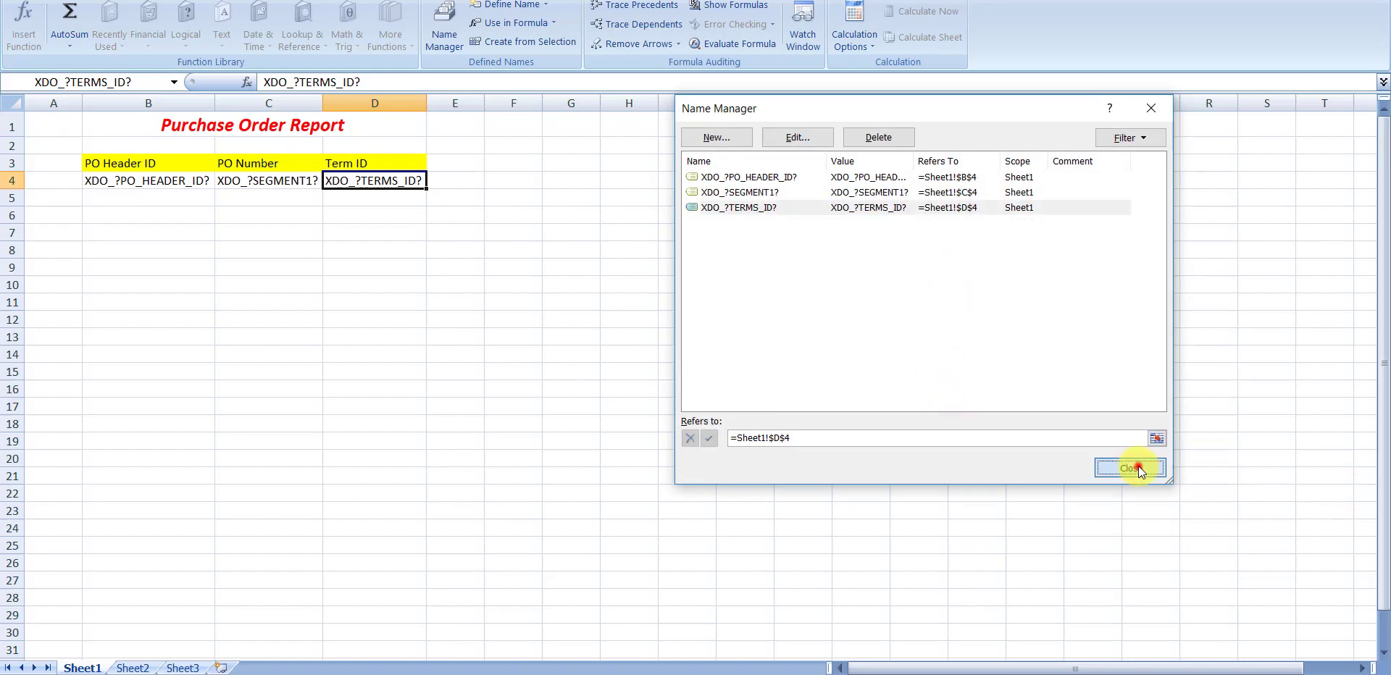
Step: Check the new names on C4 and D4 and review the header and tag rows B3:D4
left_click(404, 326)
left_click(275, 179)
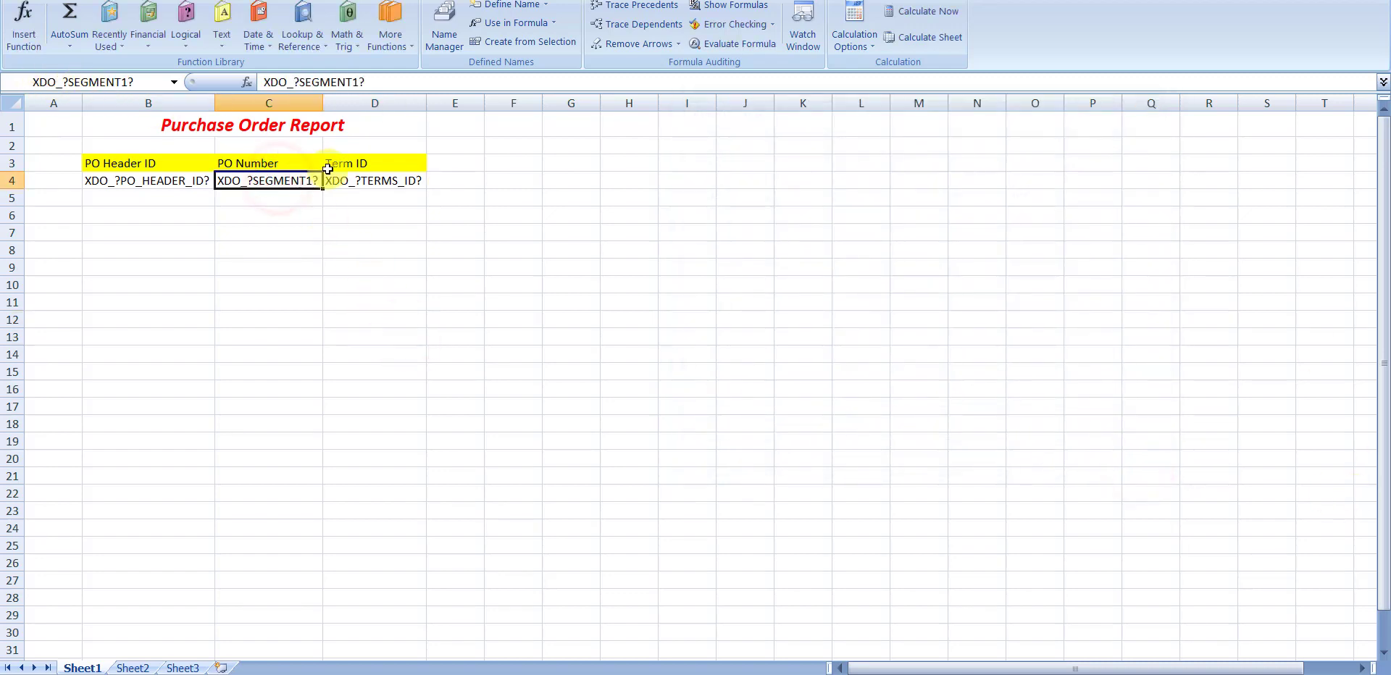
left_click(349, 181)
left_click(278, 230)
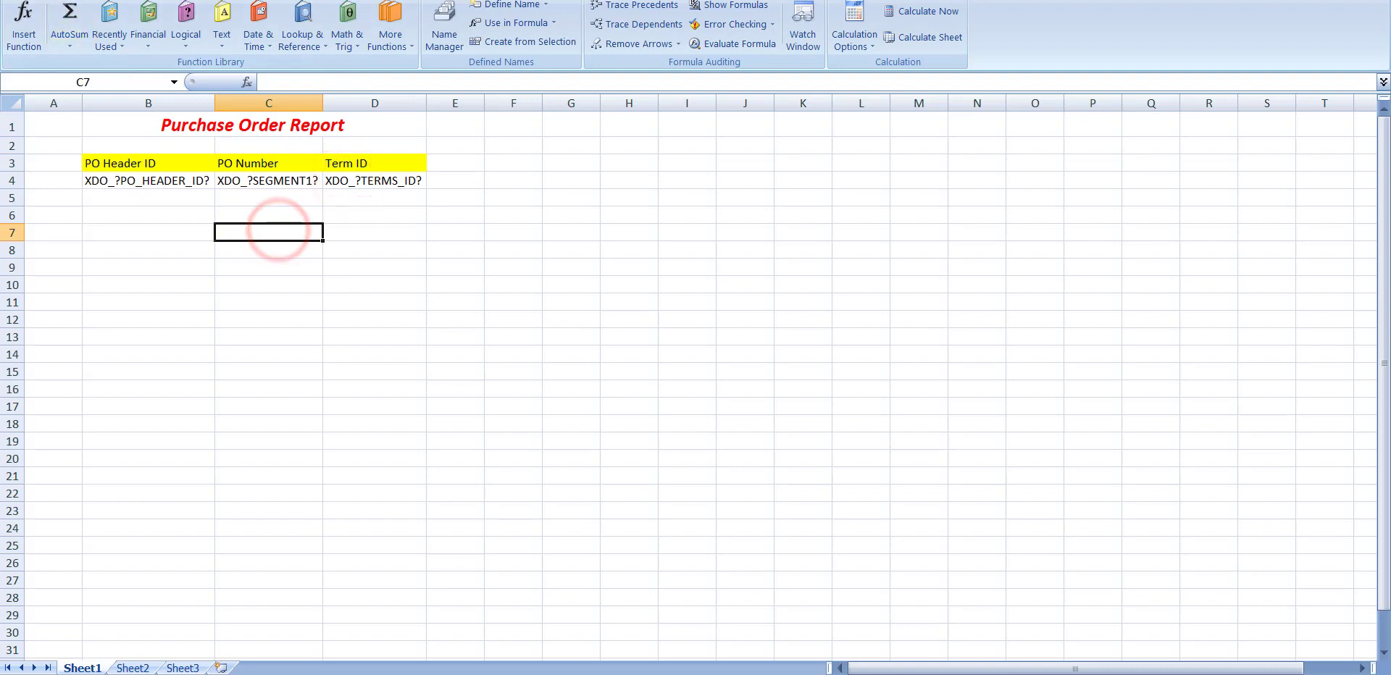
left_click(434, 461)
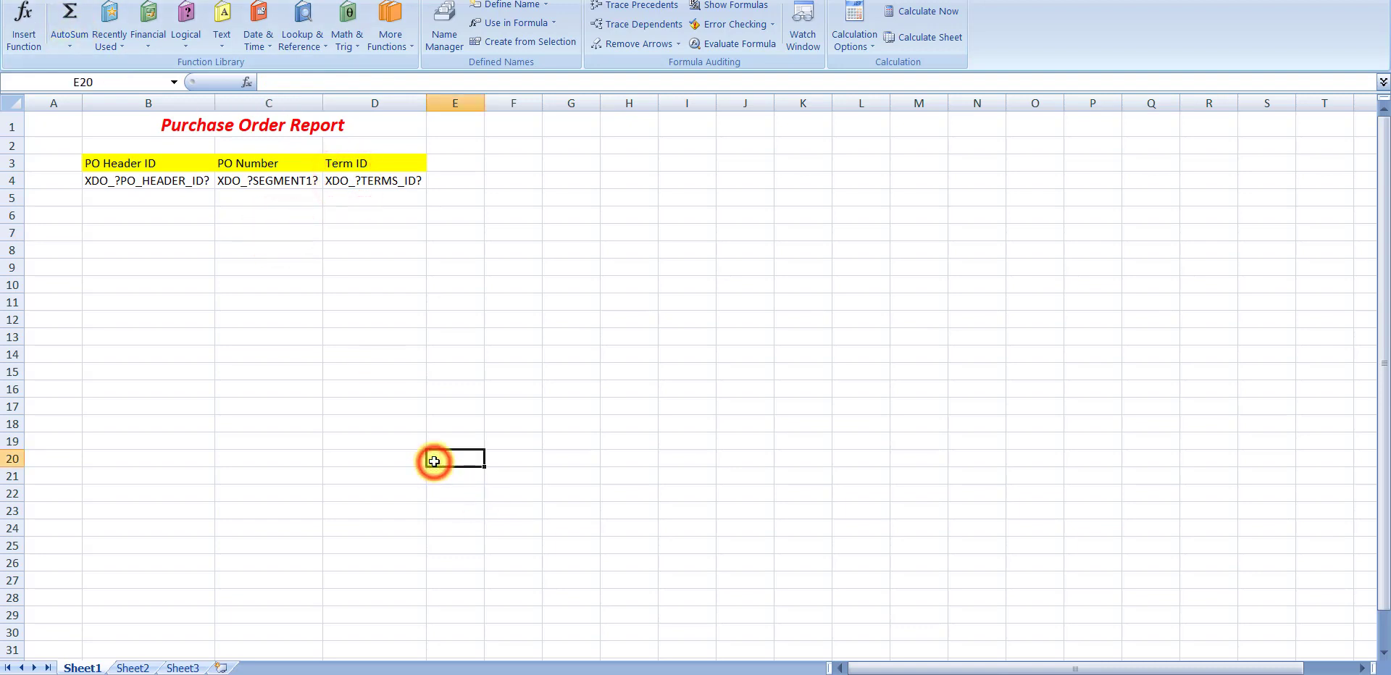
left_click(131, 163)
left_click_drag(131, 163, 340, 183)
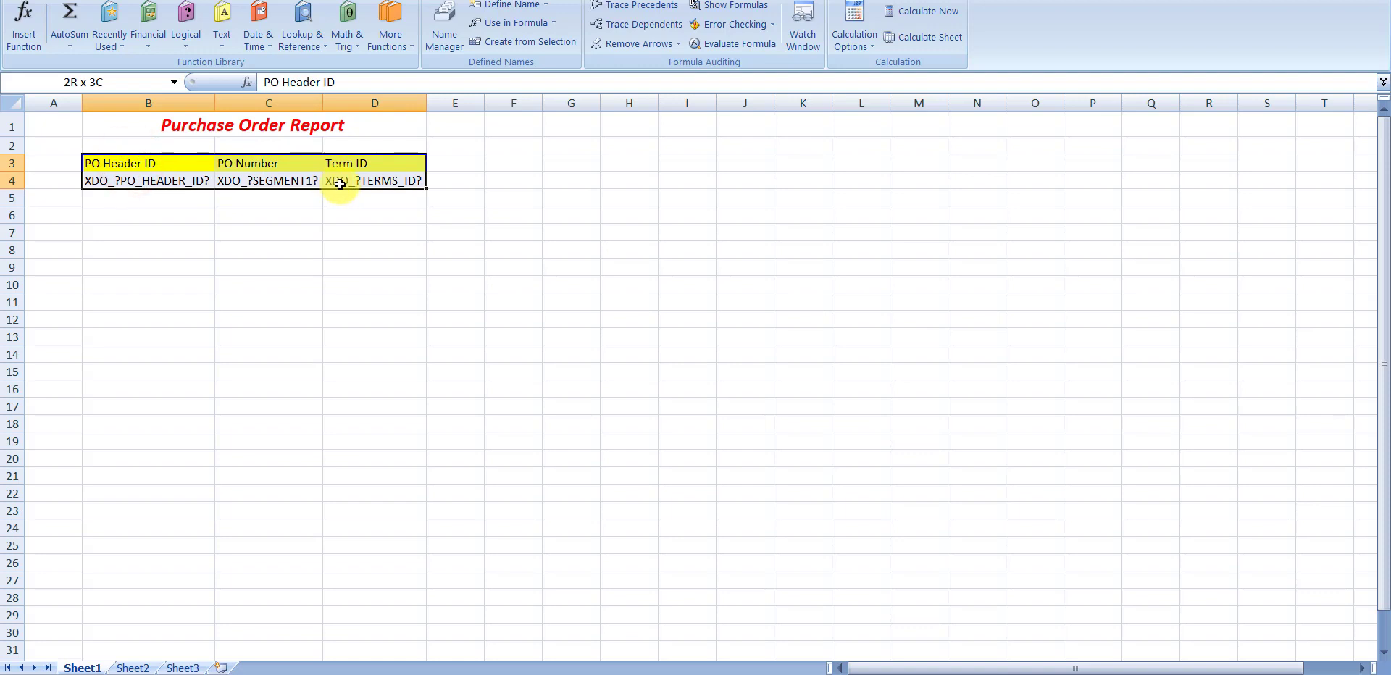
left_click(171, 192)
left_click_drag(137, 163, 380, 168)
left_click(267, 208)
left_click_drag(149, 180, 355, 186)
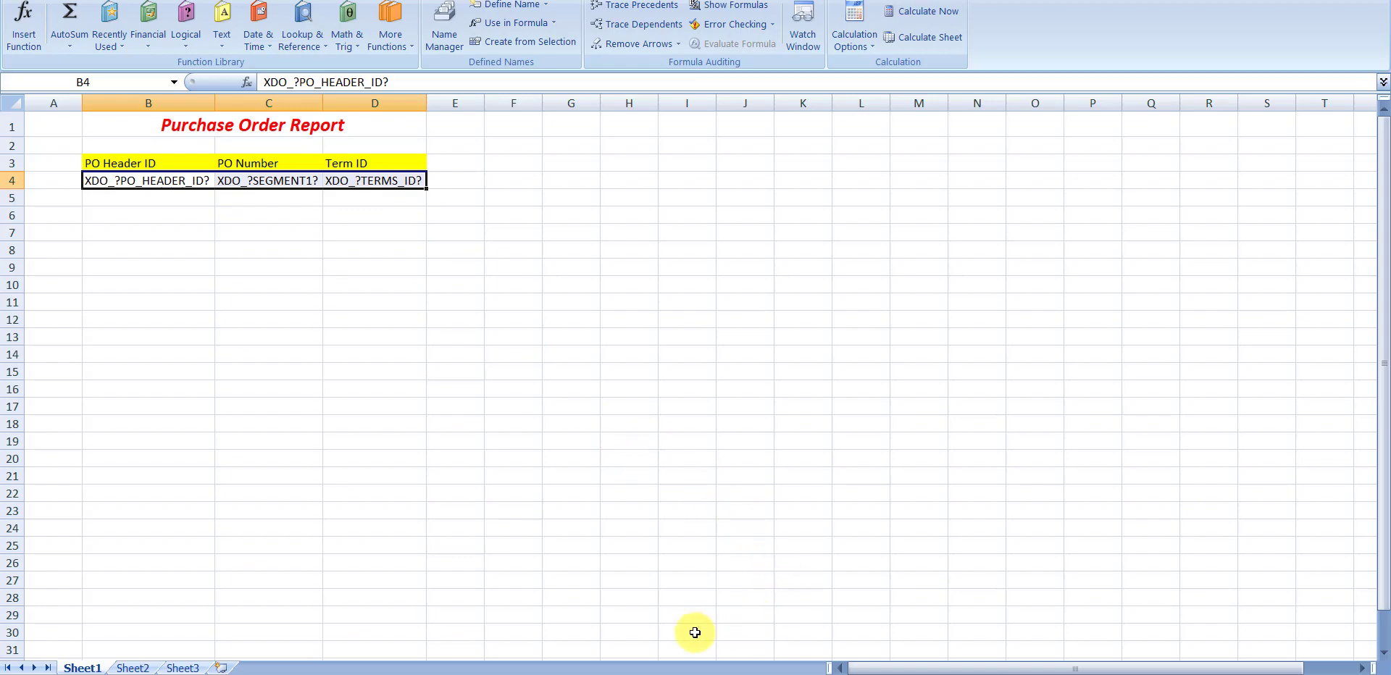
Step: Add '-- Element Syntax:' and '-- Group Syntax:' headings to the Notepad++ notes
left_click(446, 672)
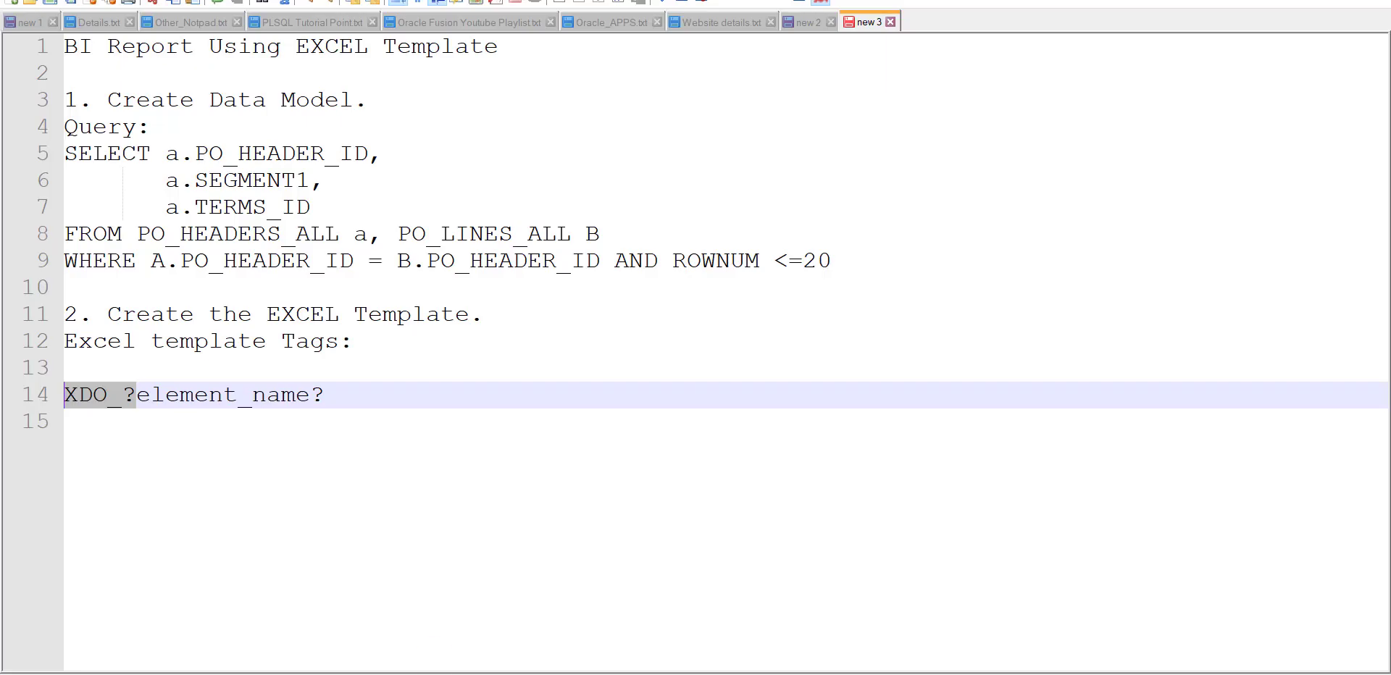
left_click(237, 362)
type("-- ")
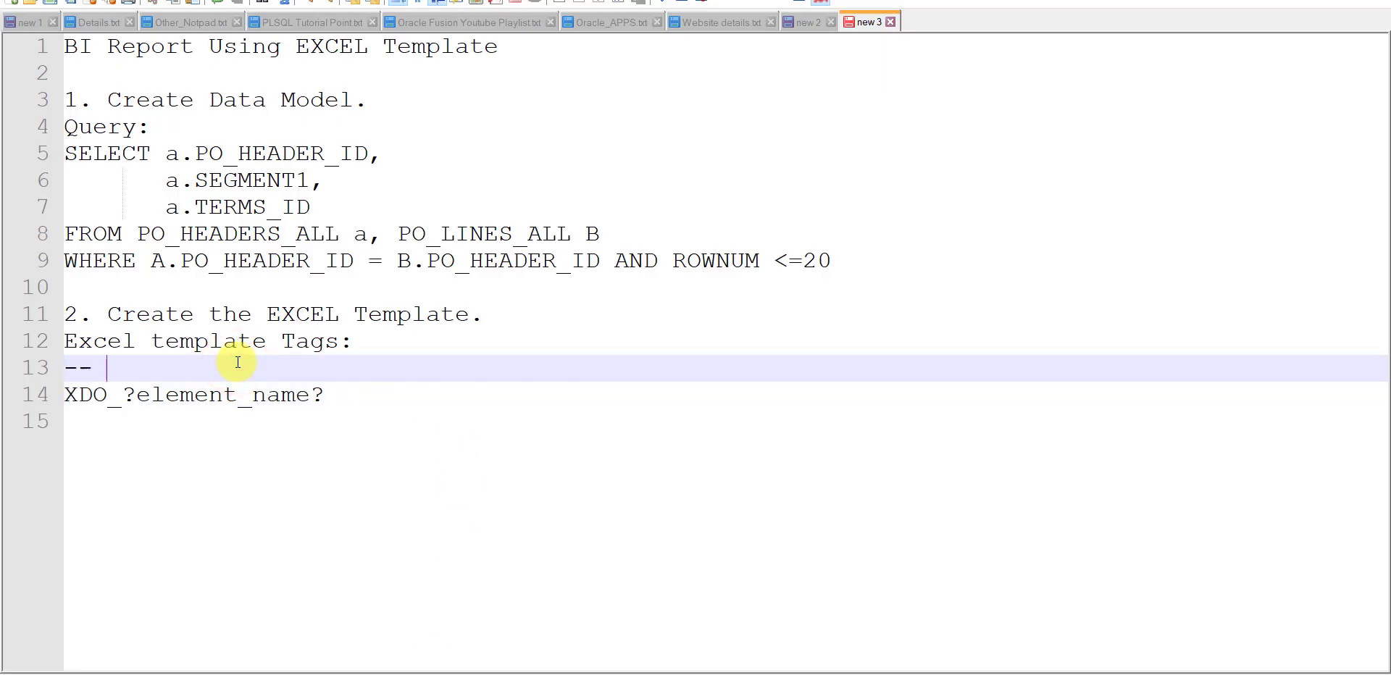
type("Ele")
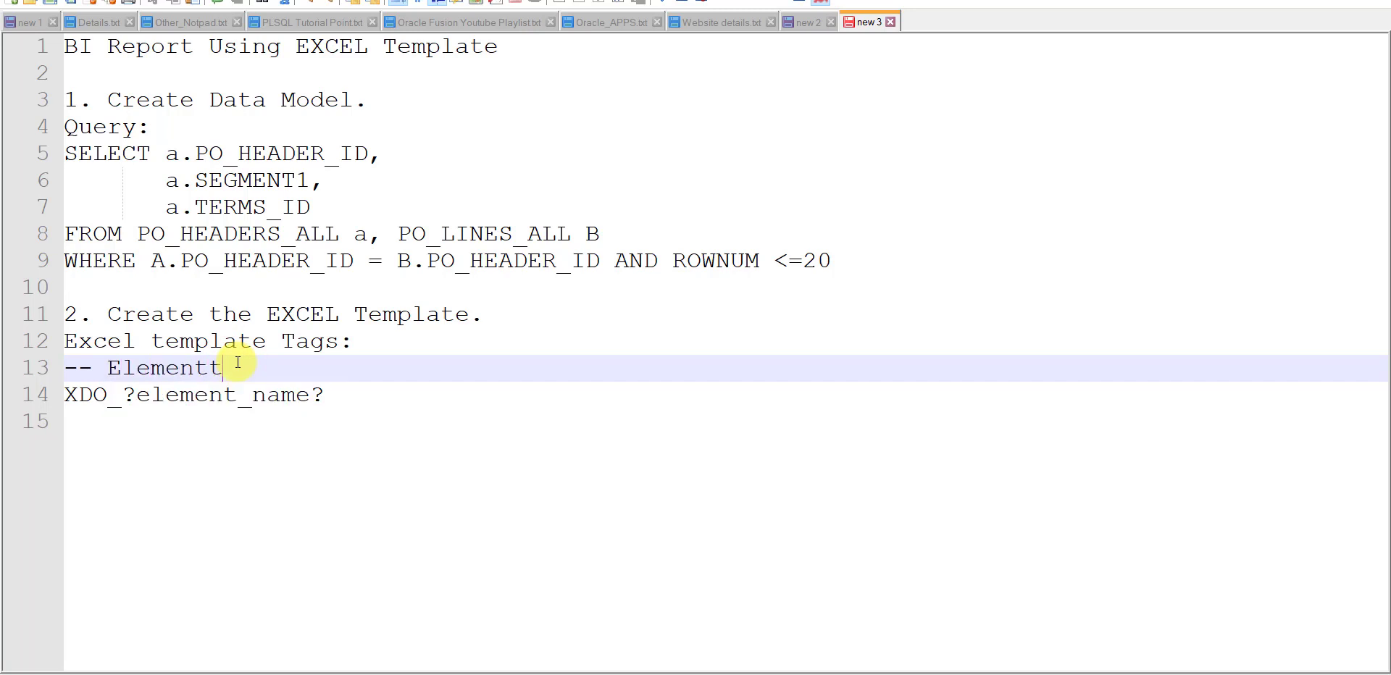
type("ment S")
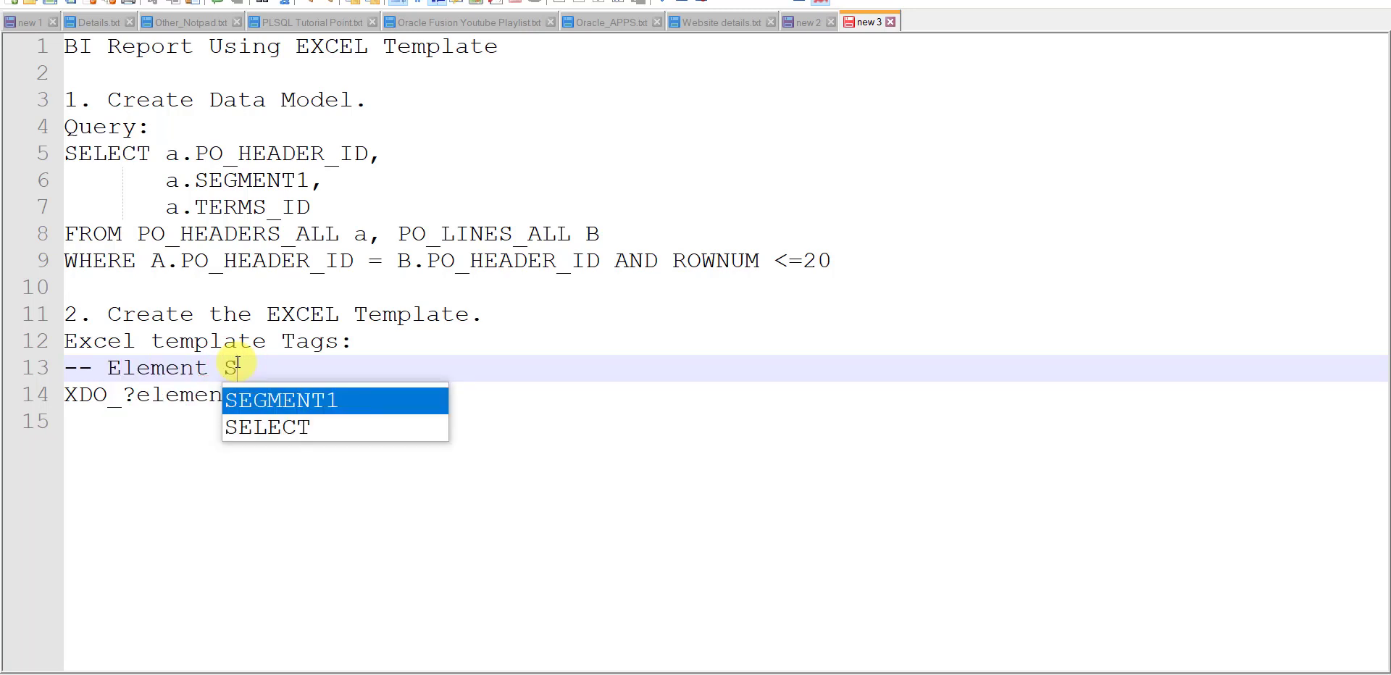
type("yntax:")
left_click(293, 423)
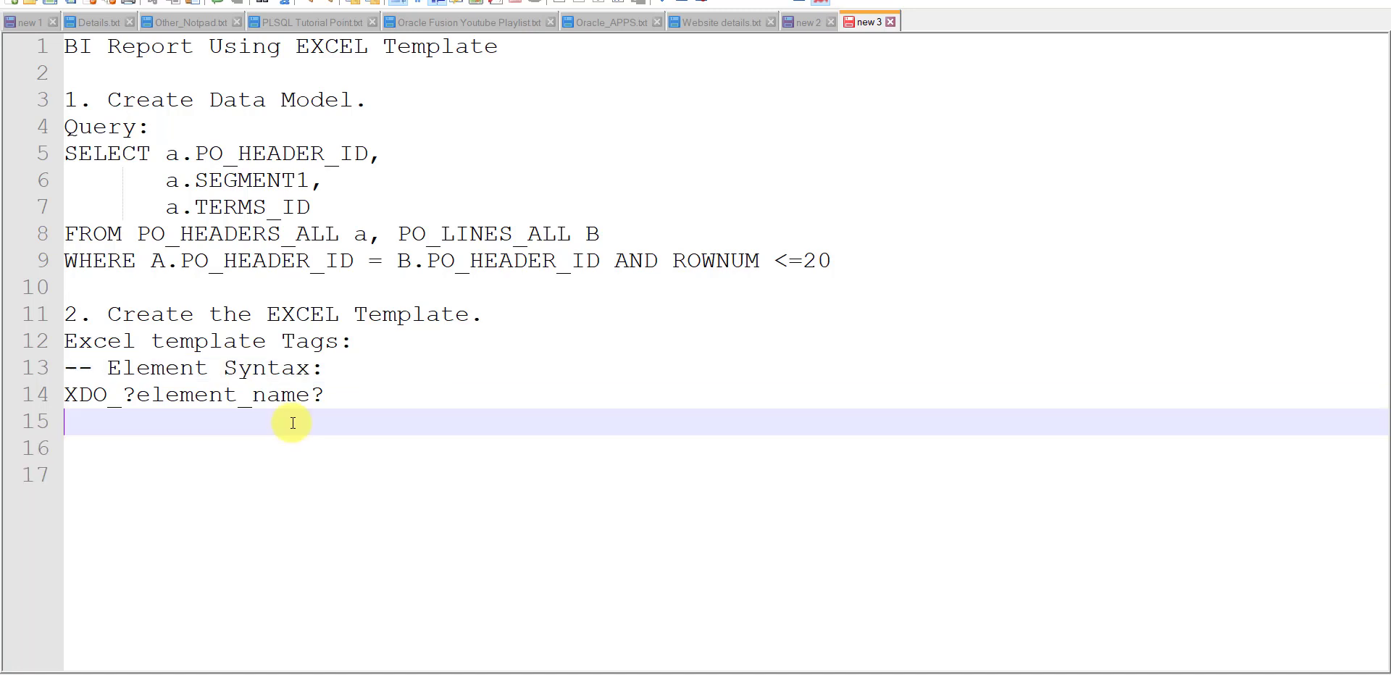
key("Down")
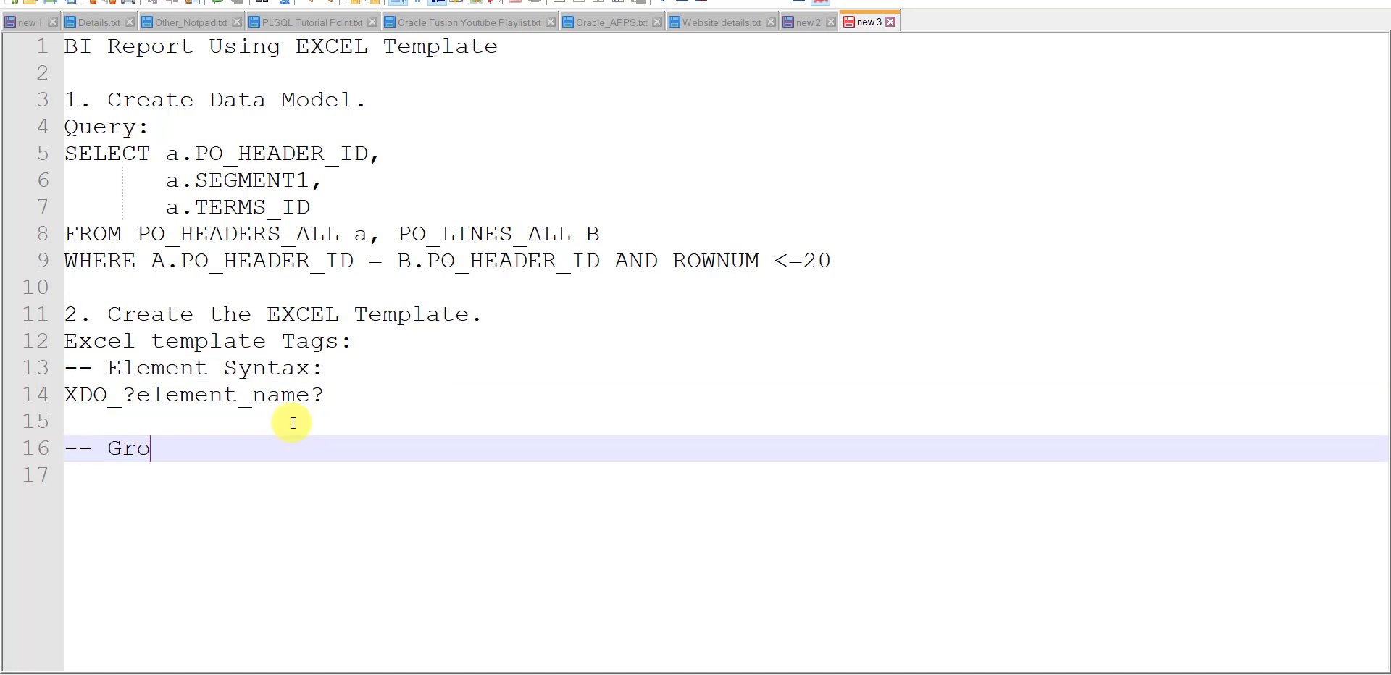
type("-- Group Synta")
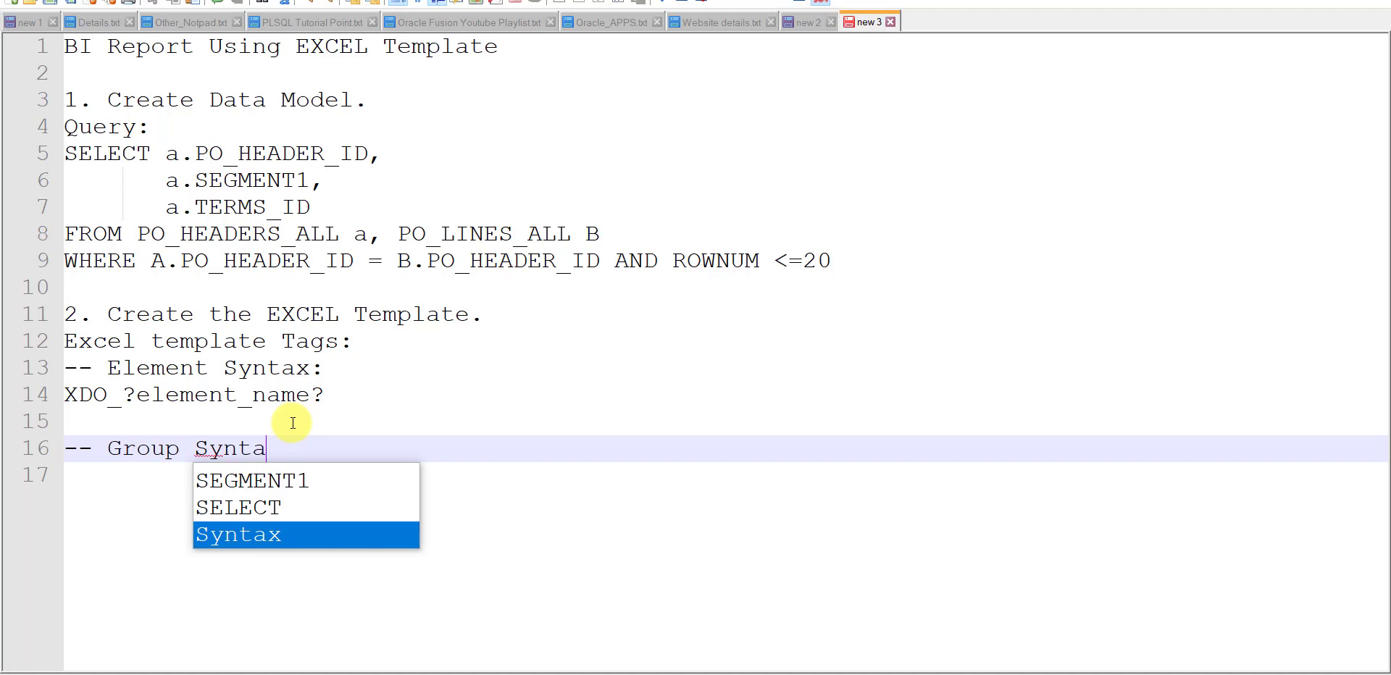
type("x:")
key("Return")
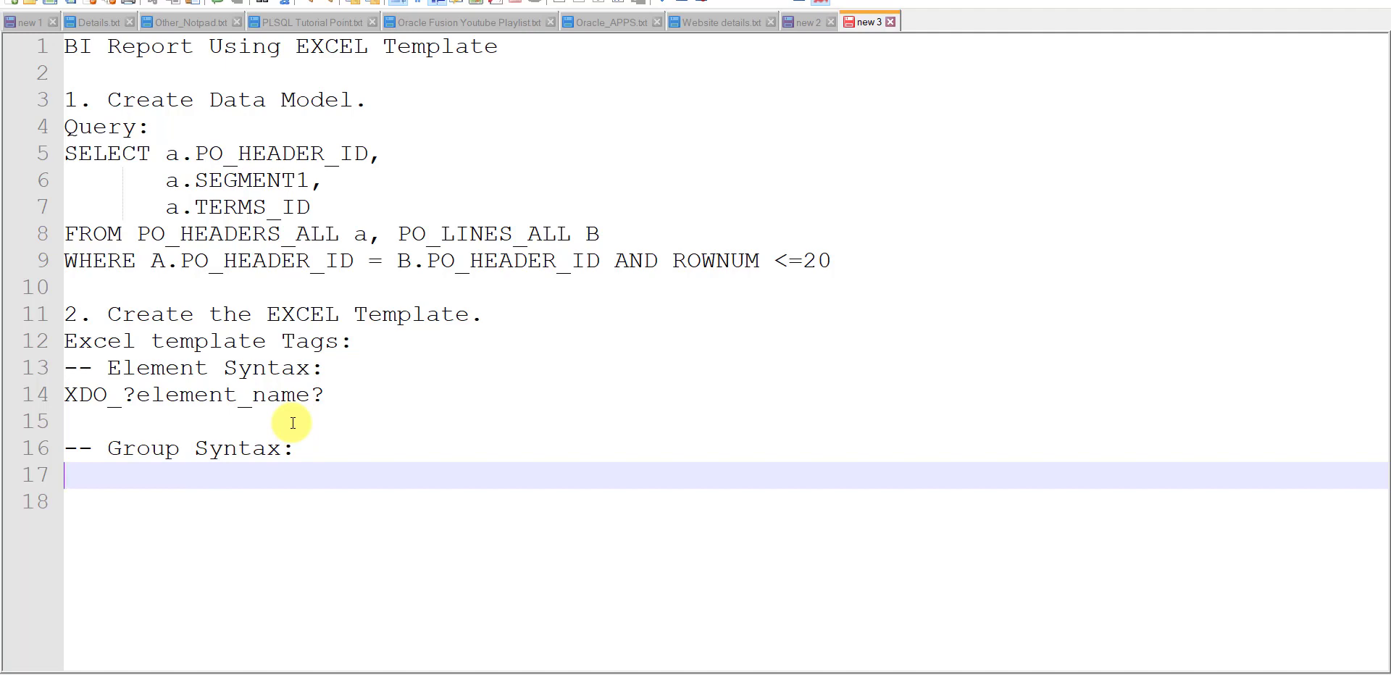
Step: Write XDO_?group_name? on line 17 by pasting the element syntax and replacing 'element' with 'group'
left_click_drag(334, 394, 64, 397)
key("ctrl+c")
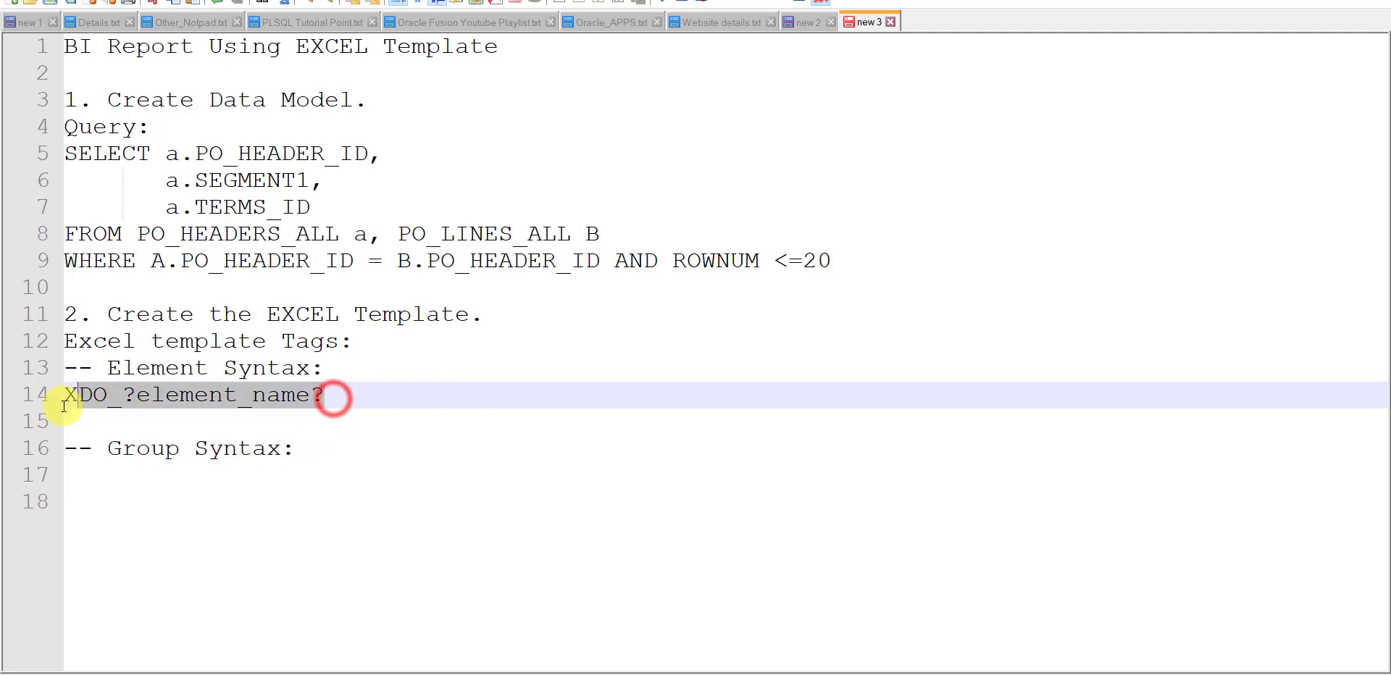
left_click(76, 474)
key("ctrl+v")
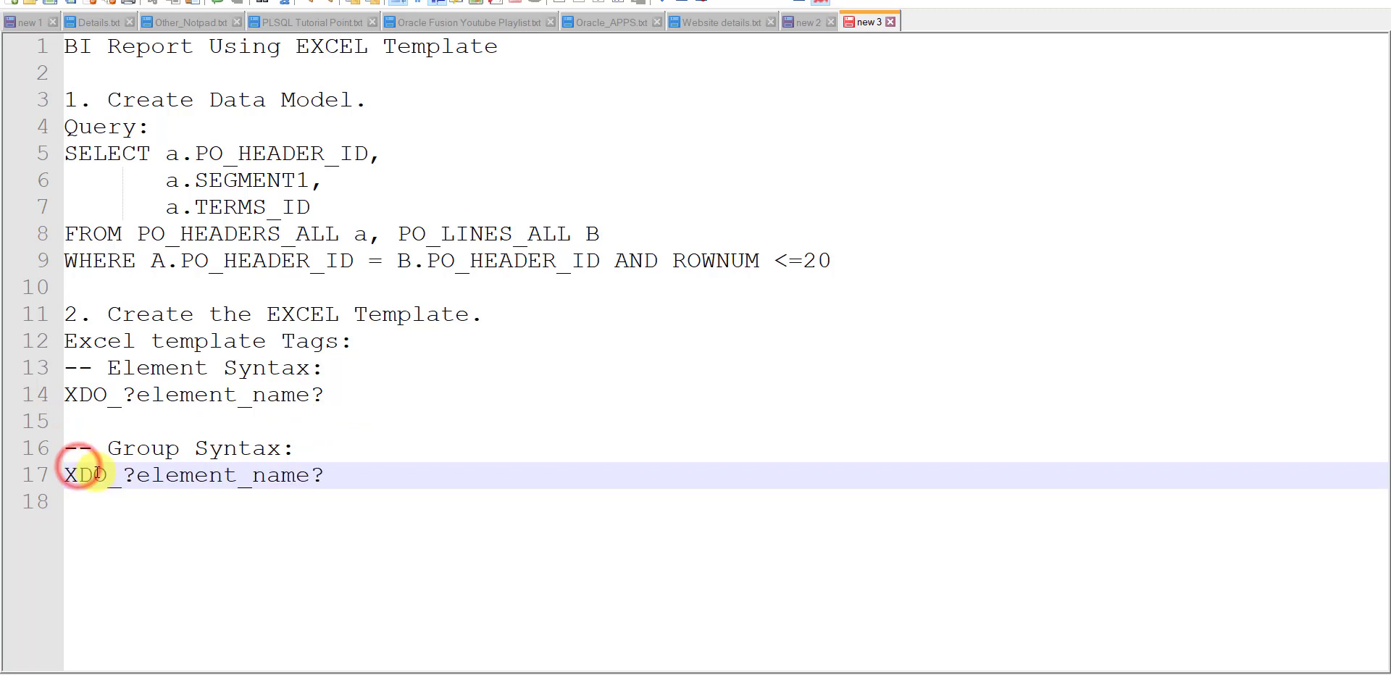
left_click_drag(237, 477, 140, 490)
type("group")
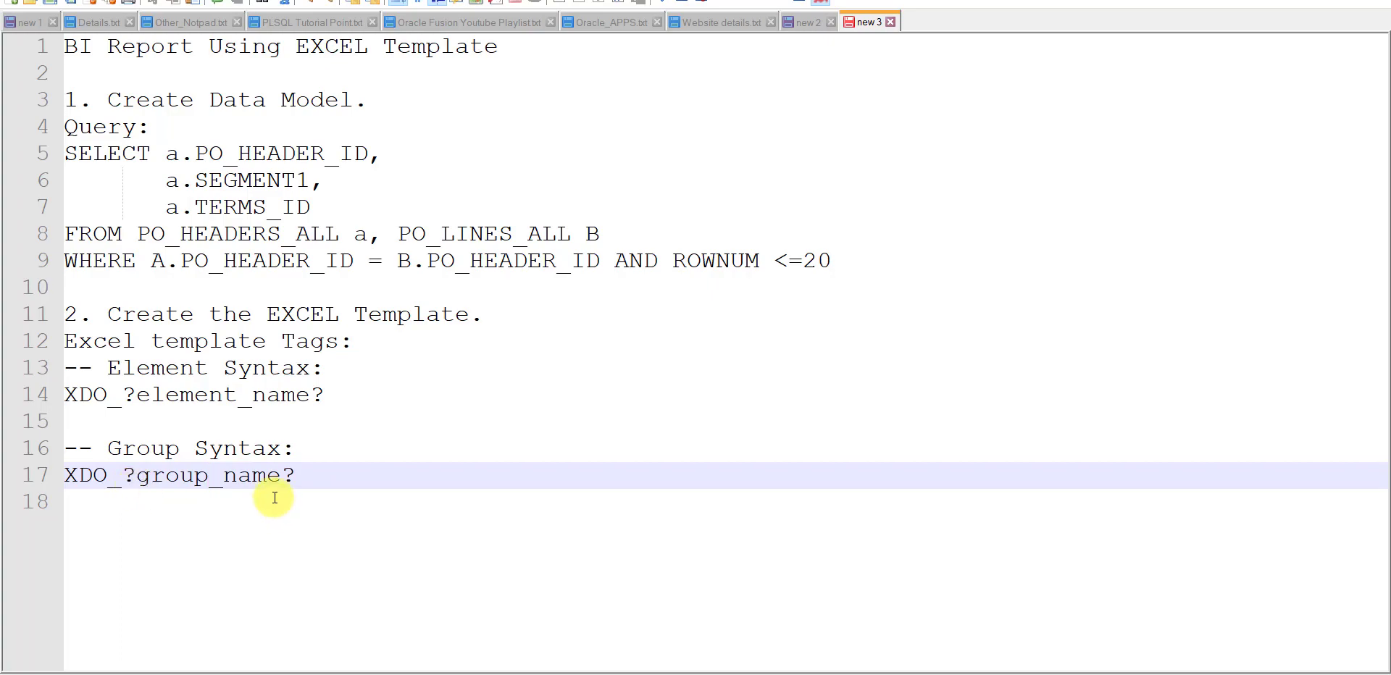
key("alt+Tab")
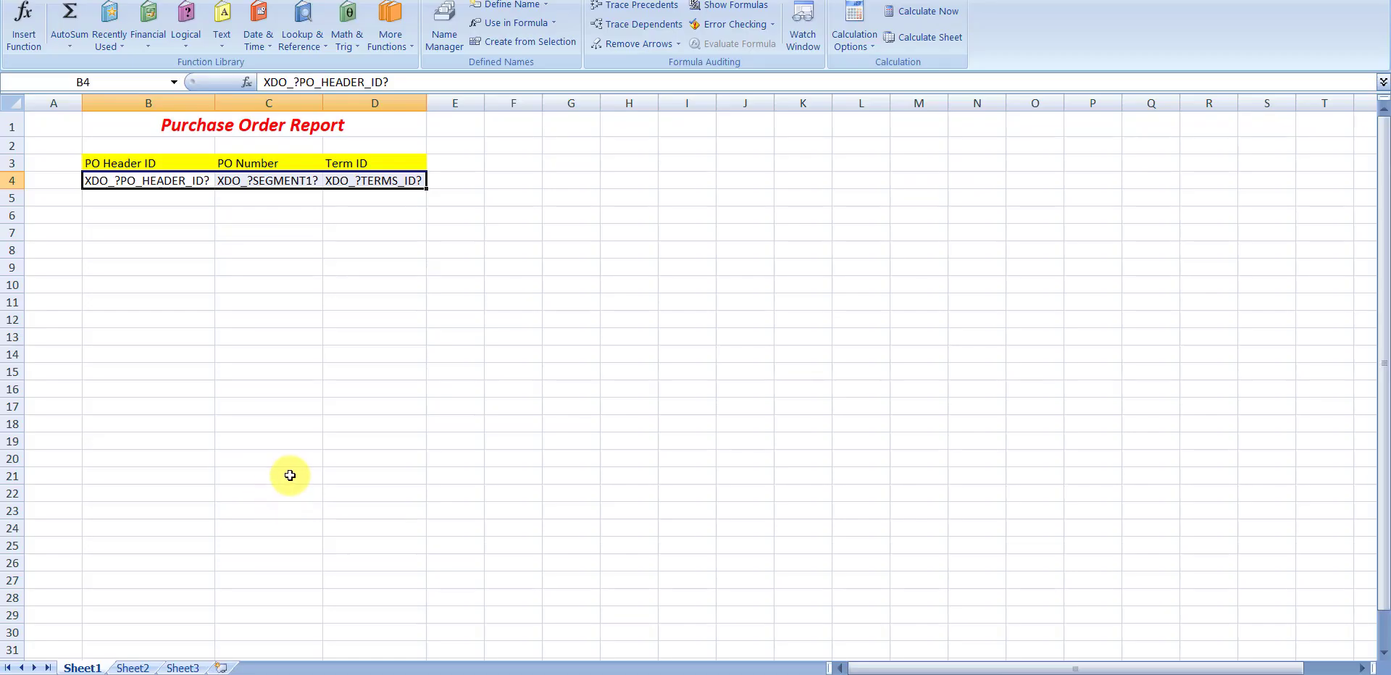
Step: Define range B4:D4 as the Sheet1-scoped name G_1, then go to Sheet2
left_click(335, 242)
left_click_drag(174, 181, 361, 180)
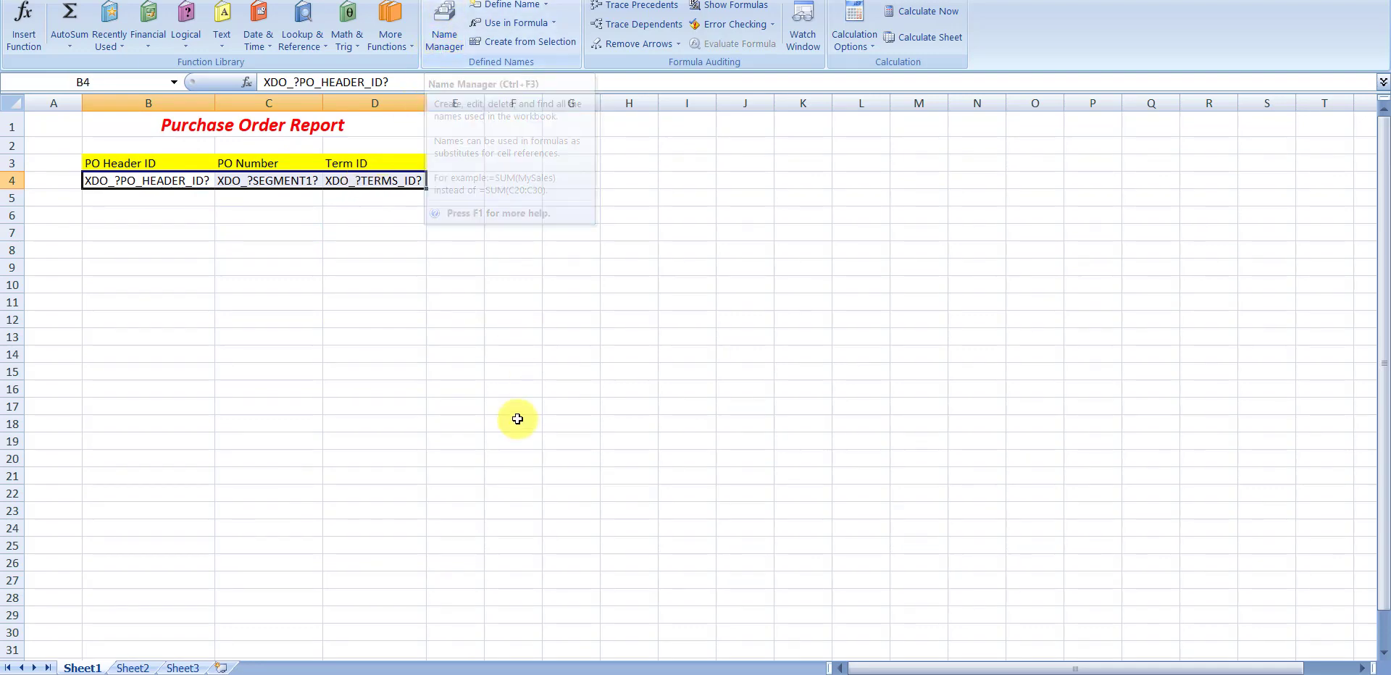
left_click(447, 36)
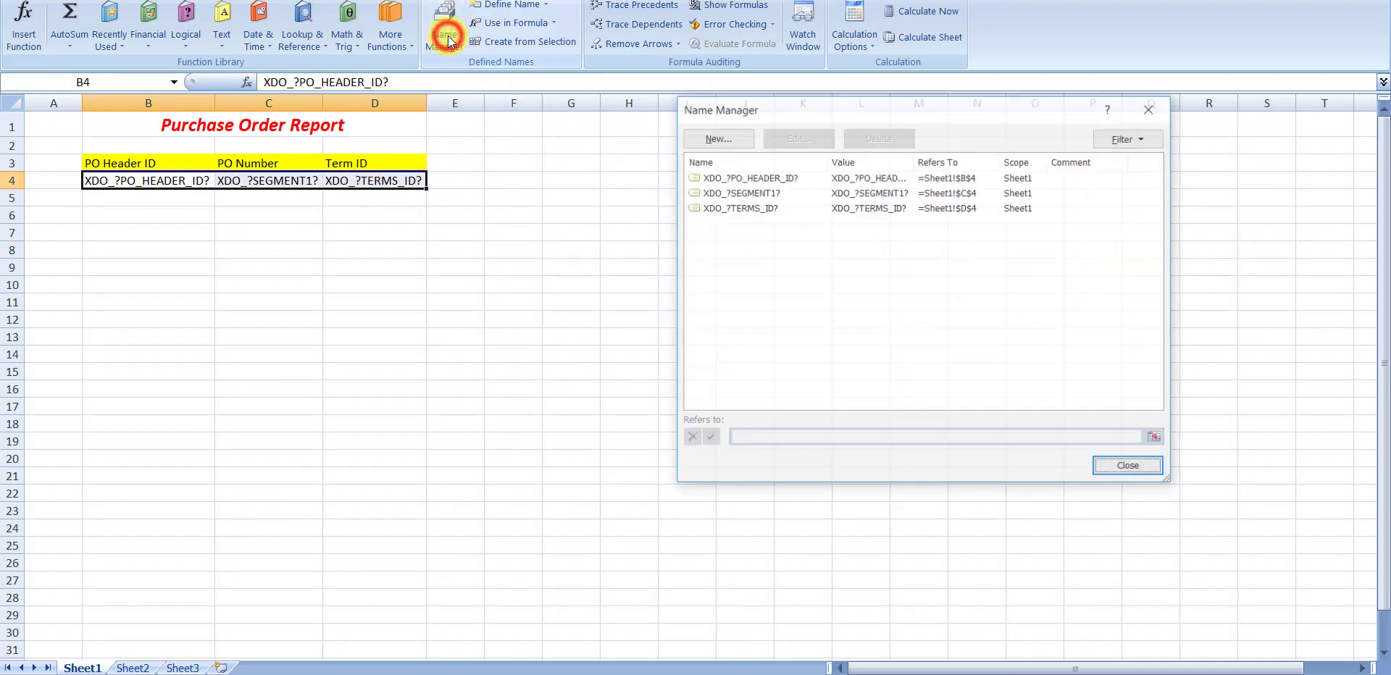
left_click(732, 136)
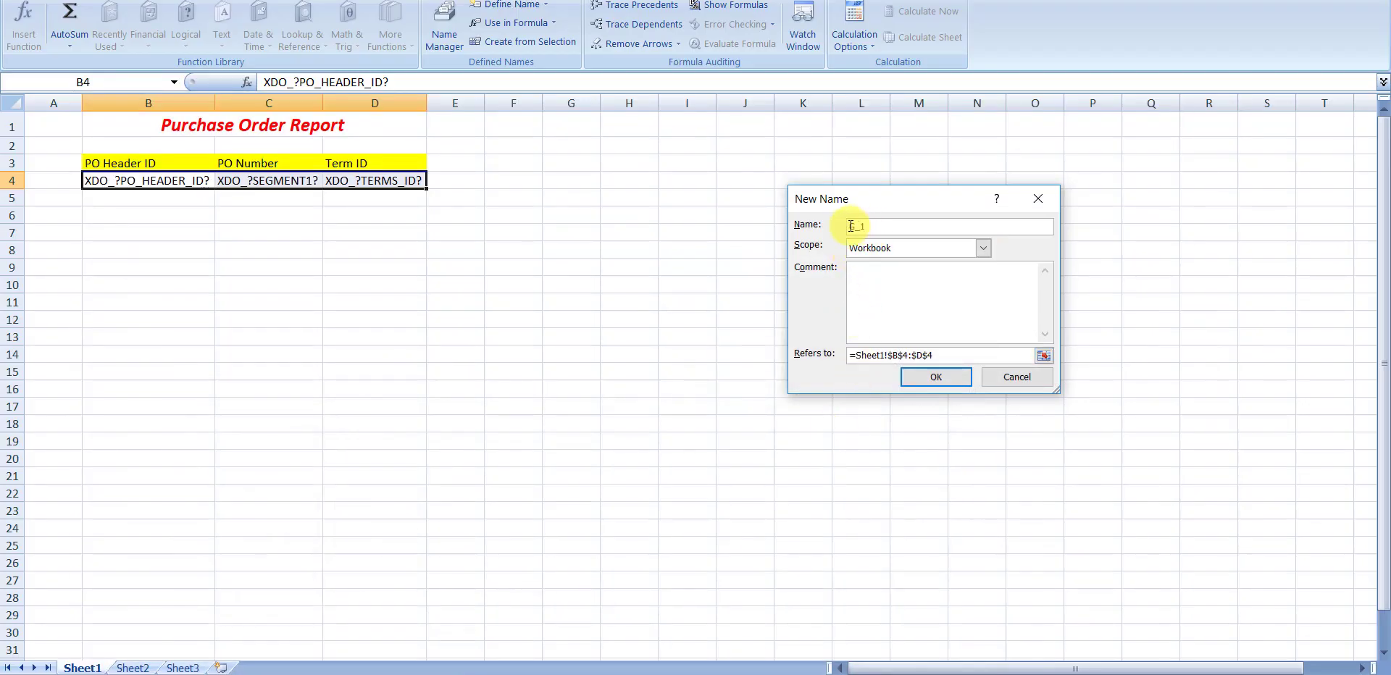
left_click(901, 249)
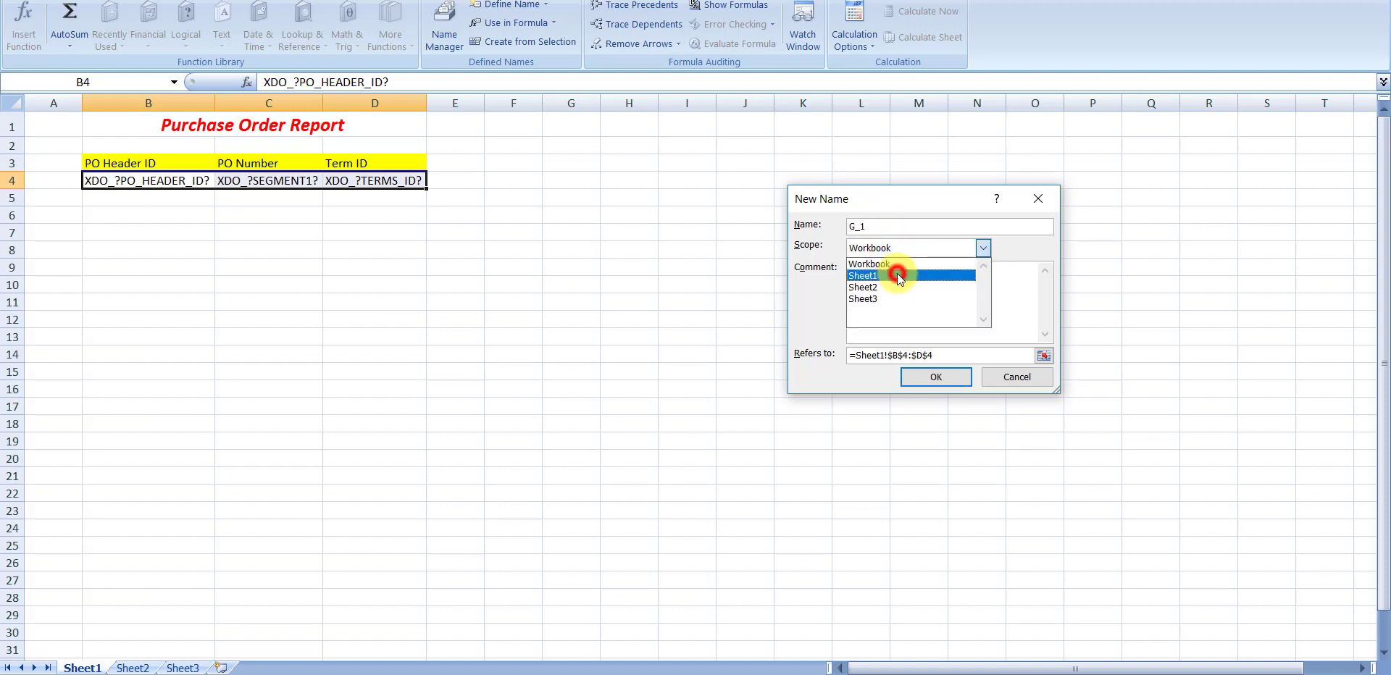
left_click(896, 274)
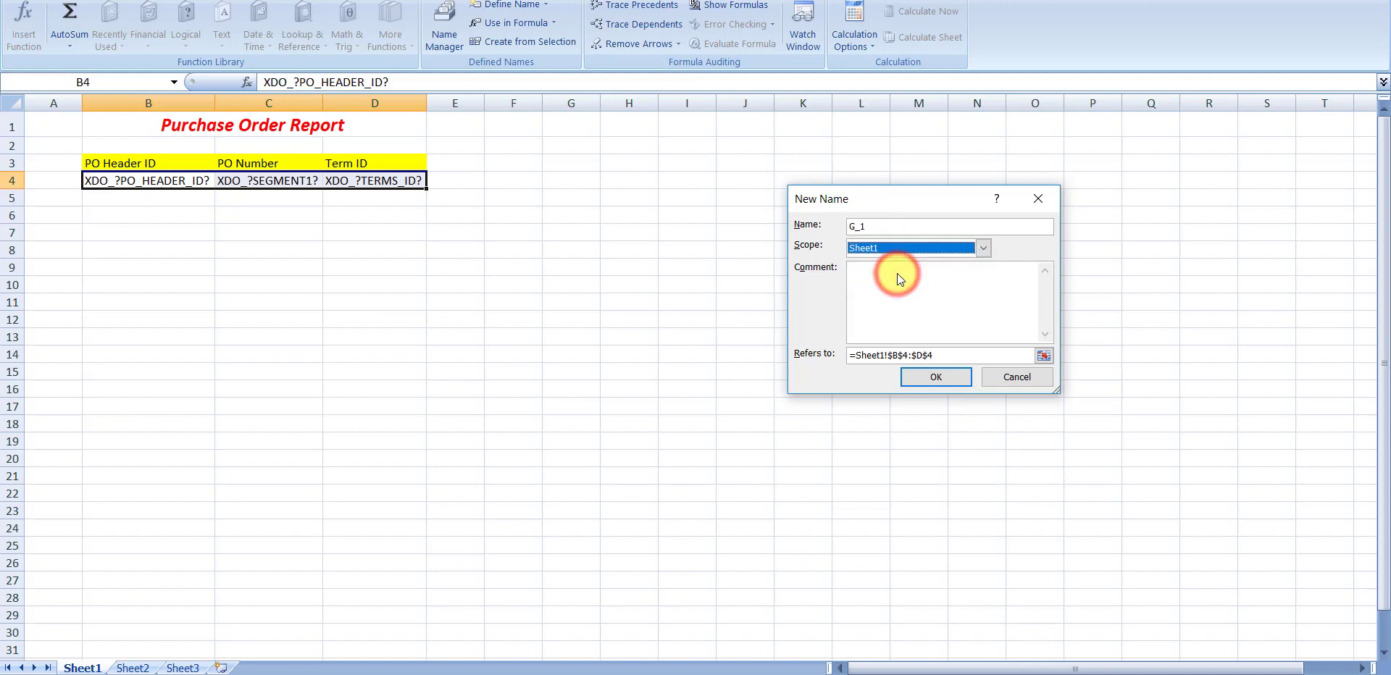
left_click(949, 380)
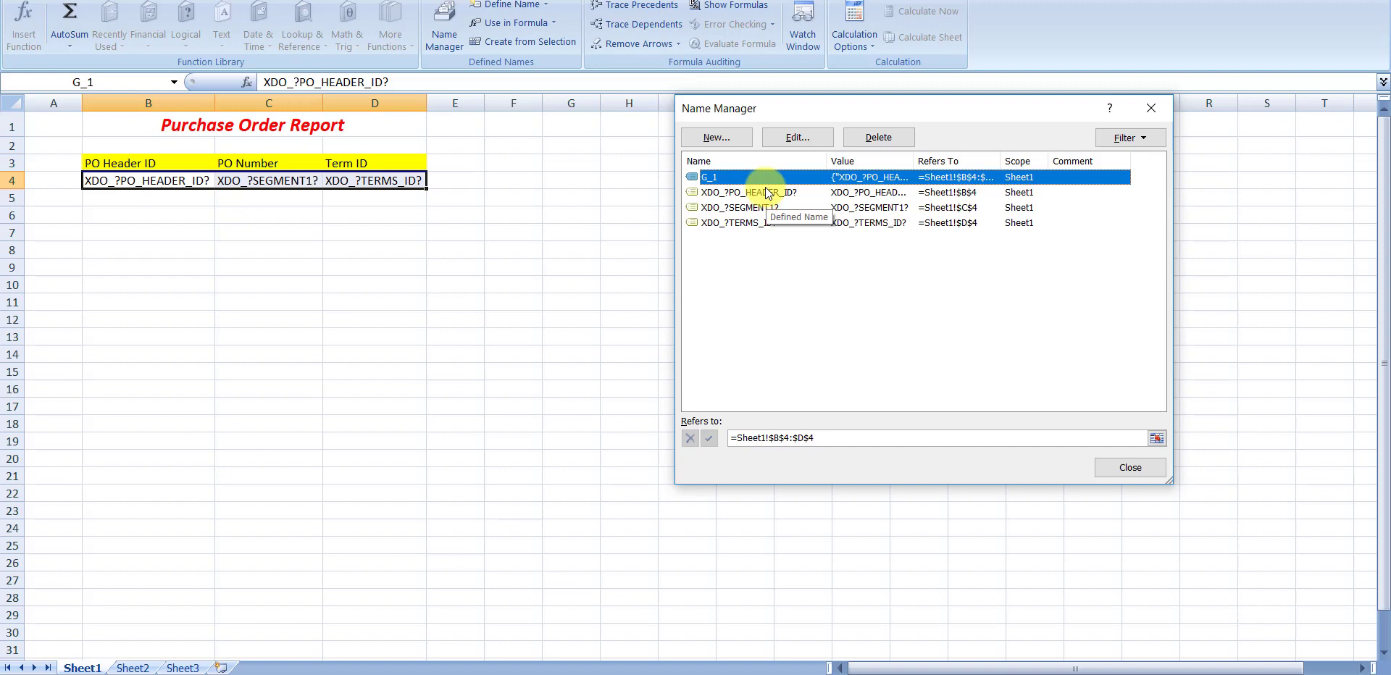
left_click(1130, 467)
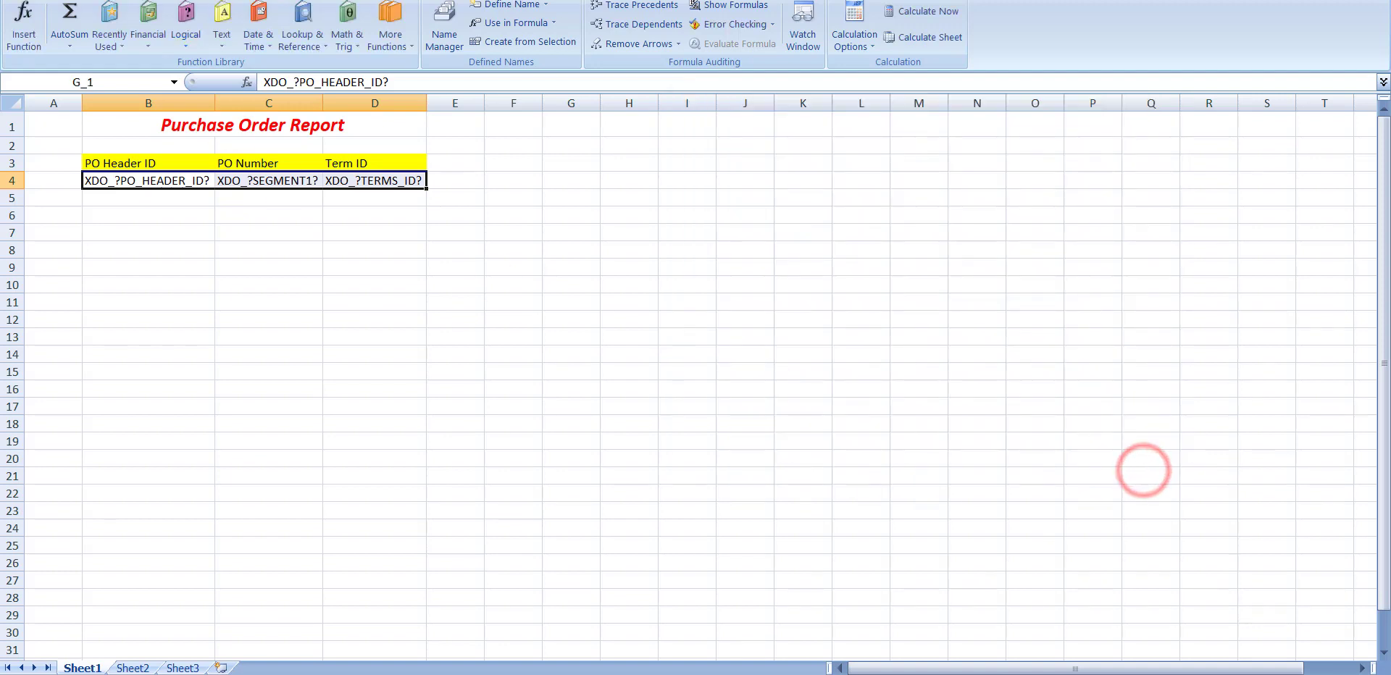
left_click(375, 284)
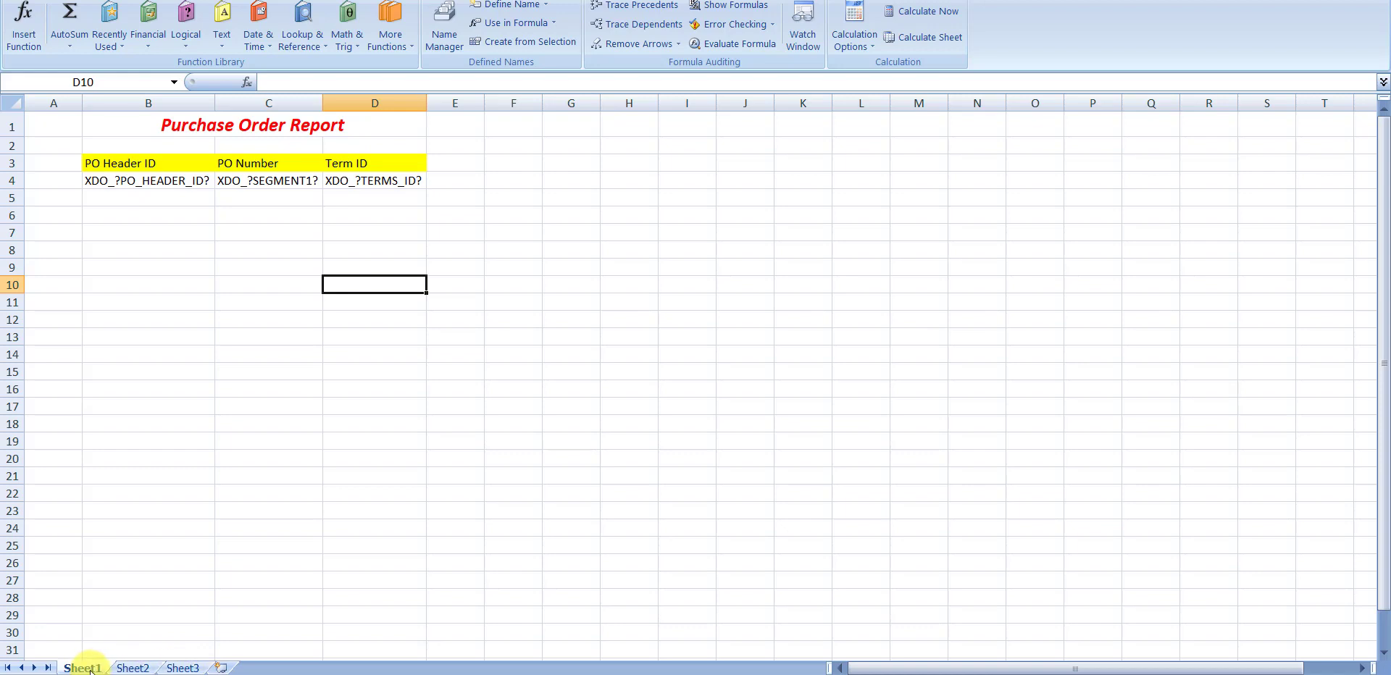
left_click(134, 668)
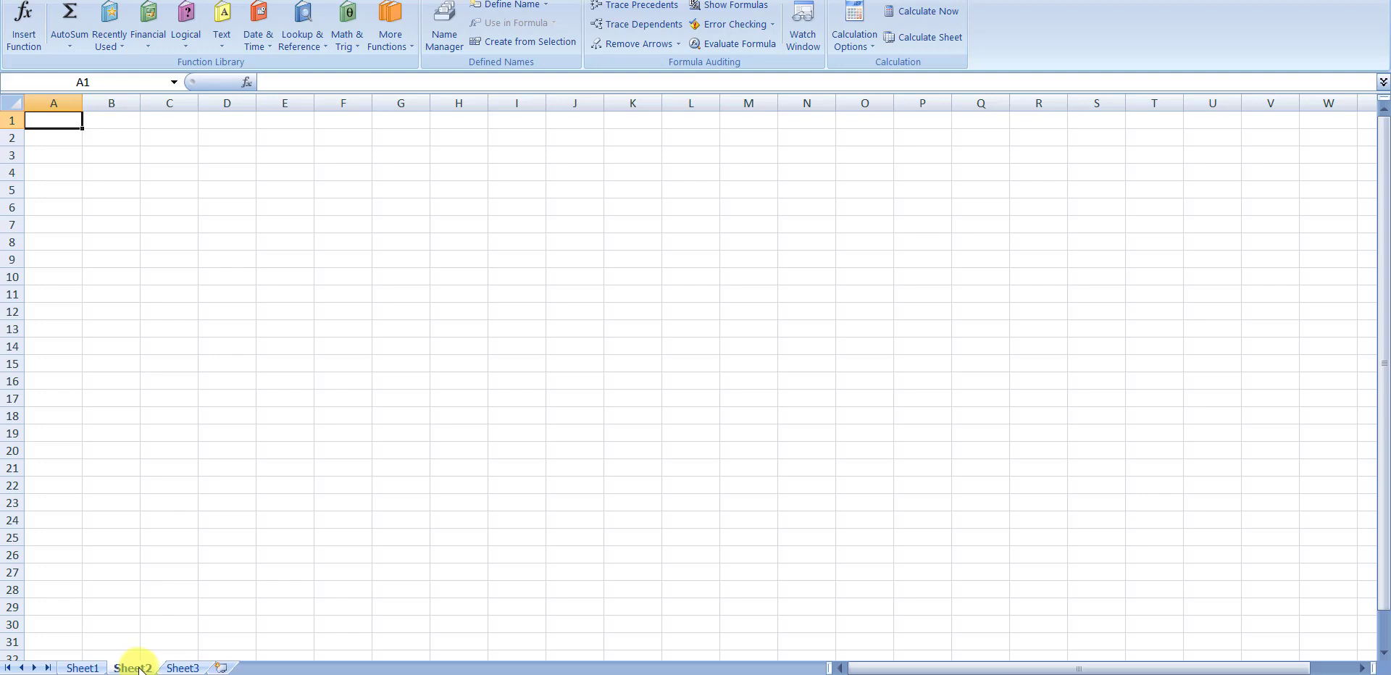
Step: Add the '-- Mata data sheet name' heading with XDO_MATADATA beneath it, and copy XDO_MATADATA
key("alt+Tab")
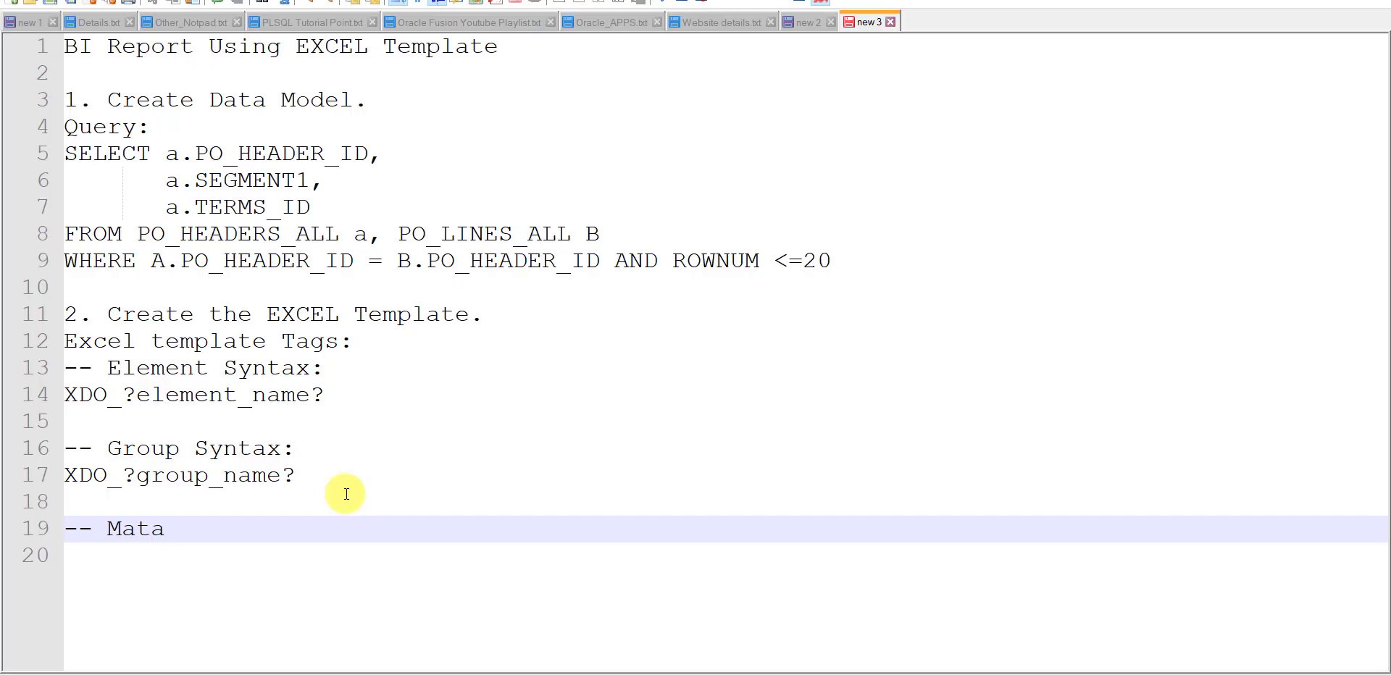
type("data sheet")
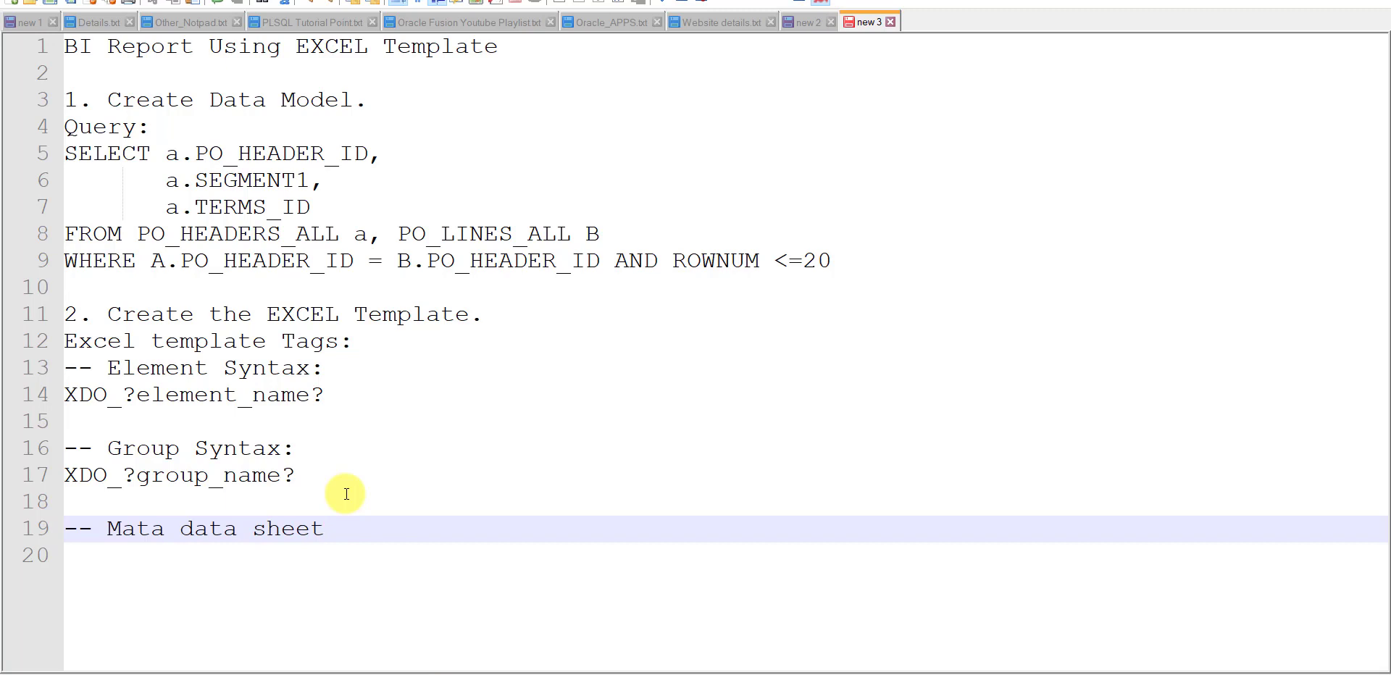
type(" name")
key("Return")
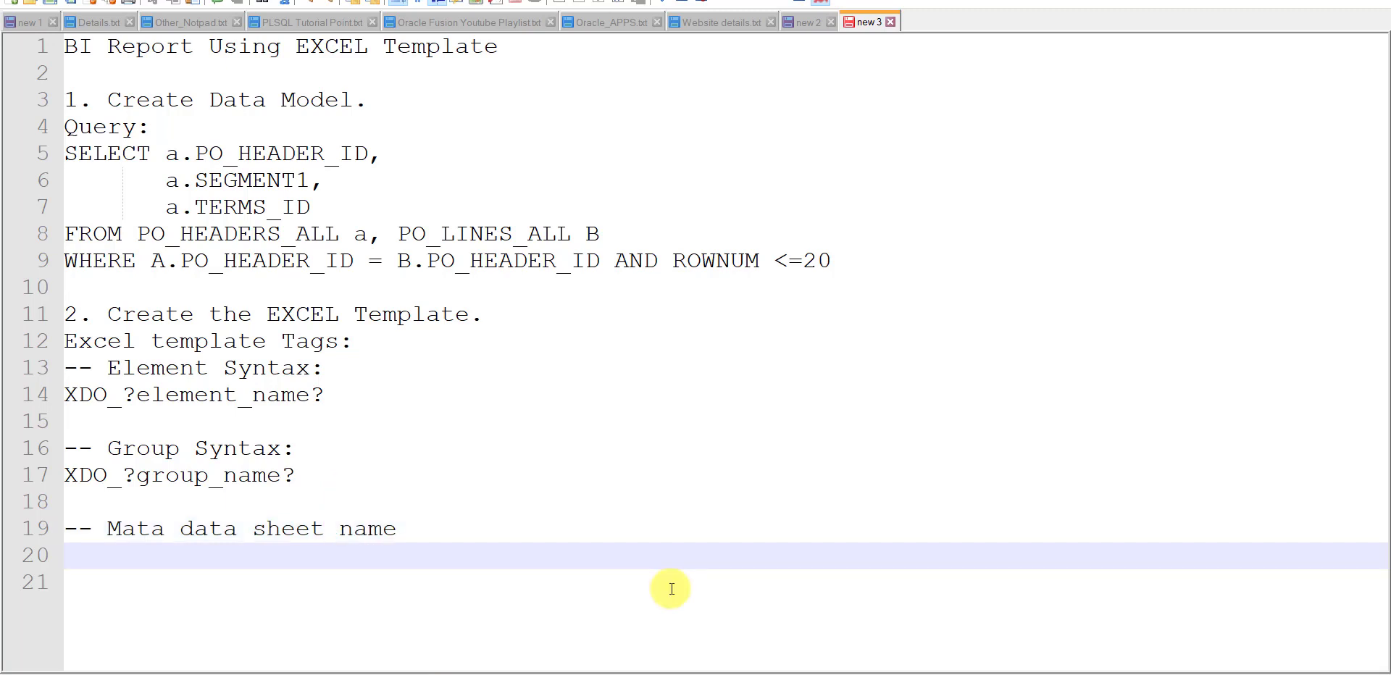
type("X")
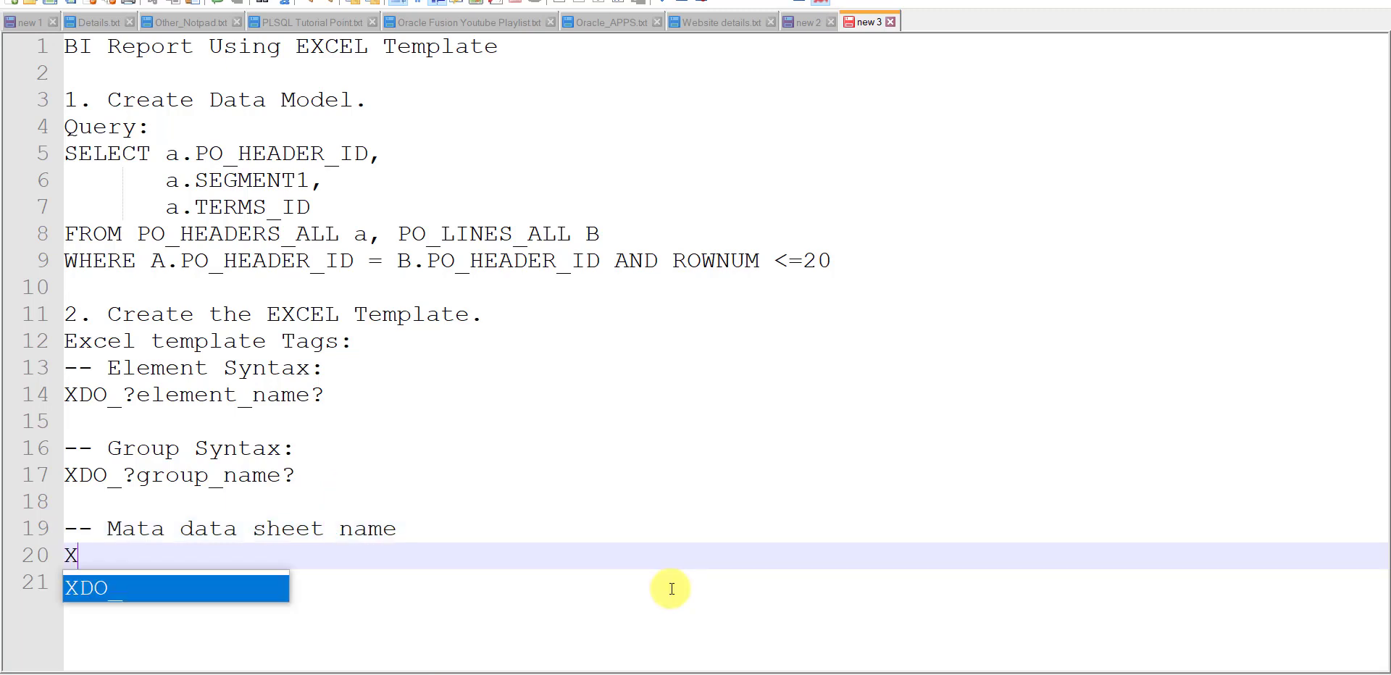
type("DO_MATA")
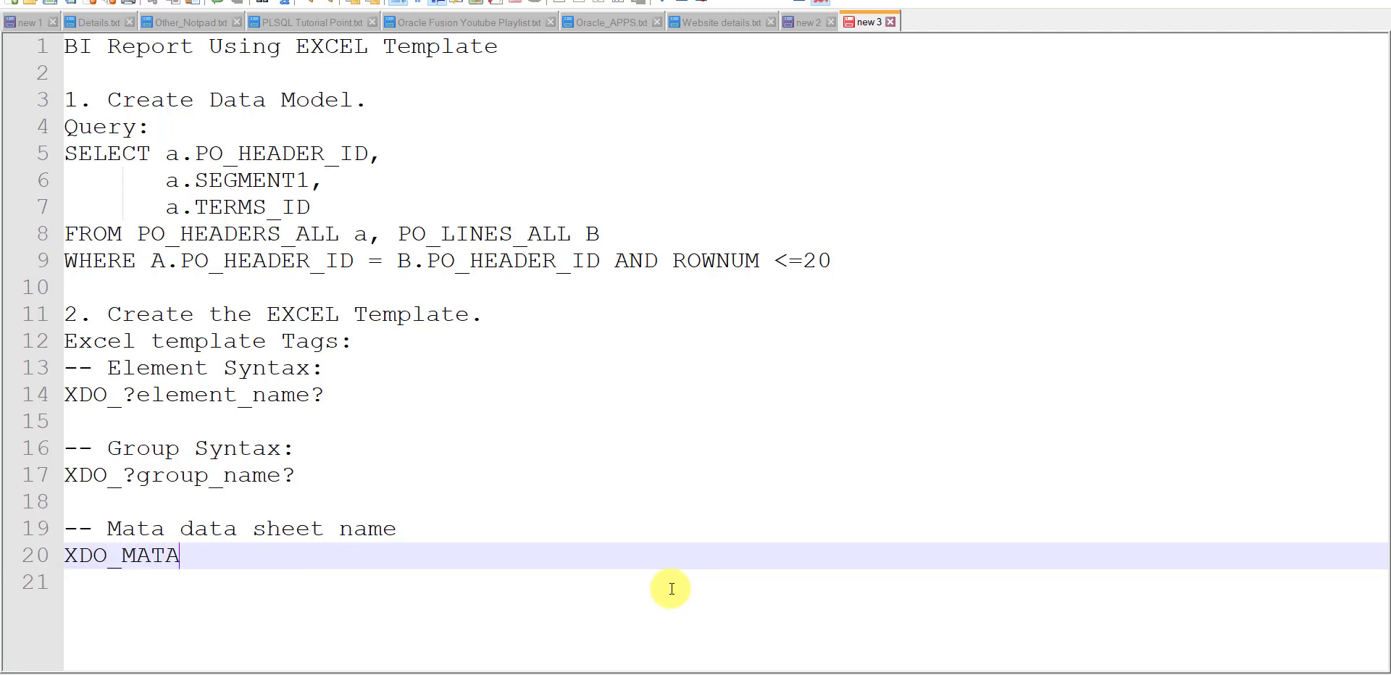
type("DATA")
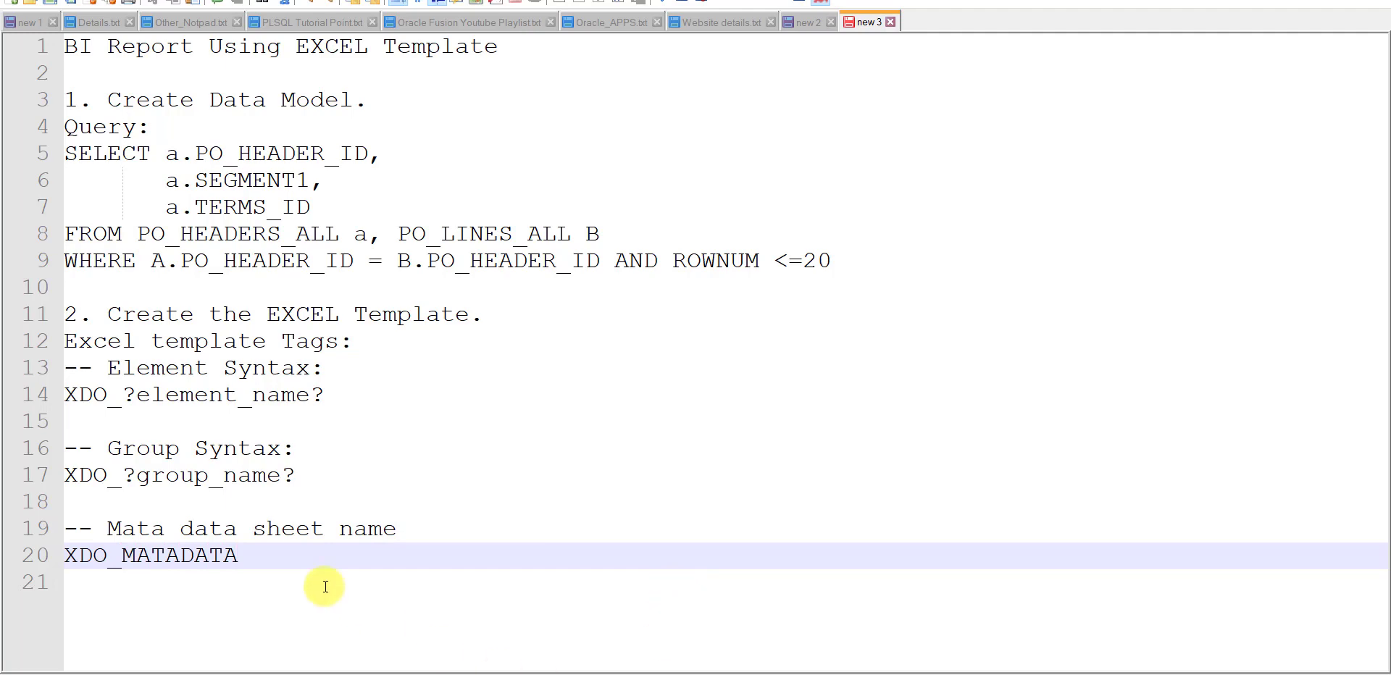
double_click(237, 555)
key("ctrl+c")
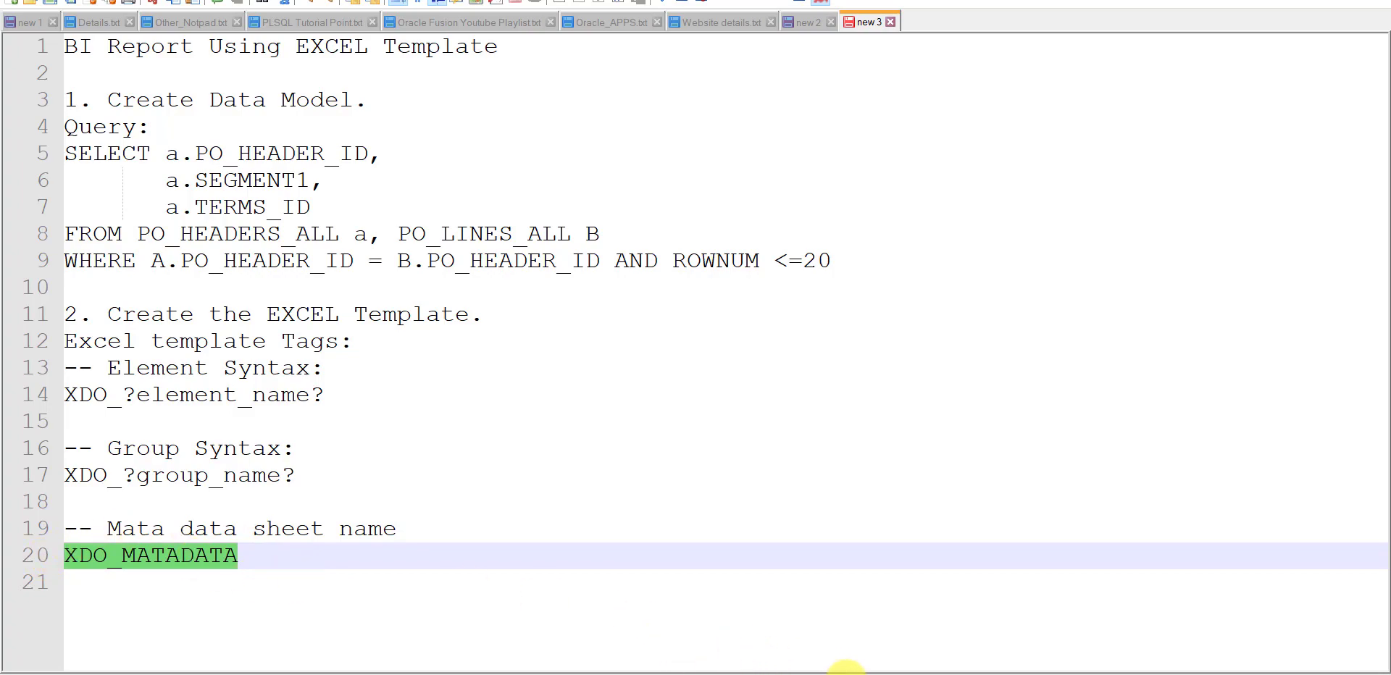
left_click(844, 670)
double_click(138, 667)
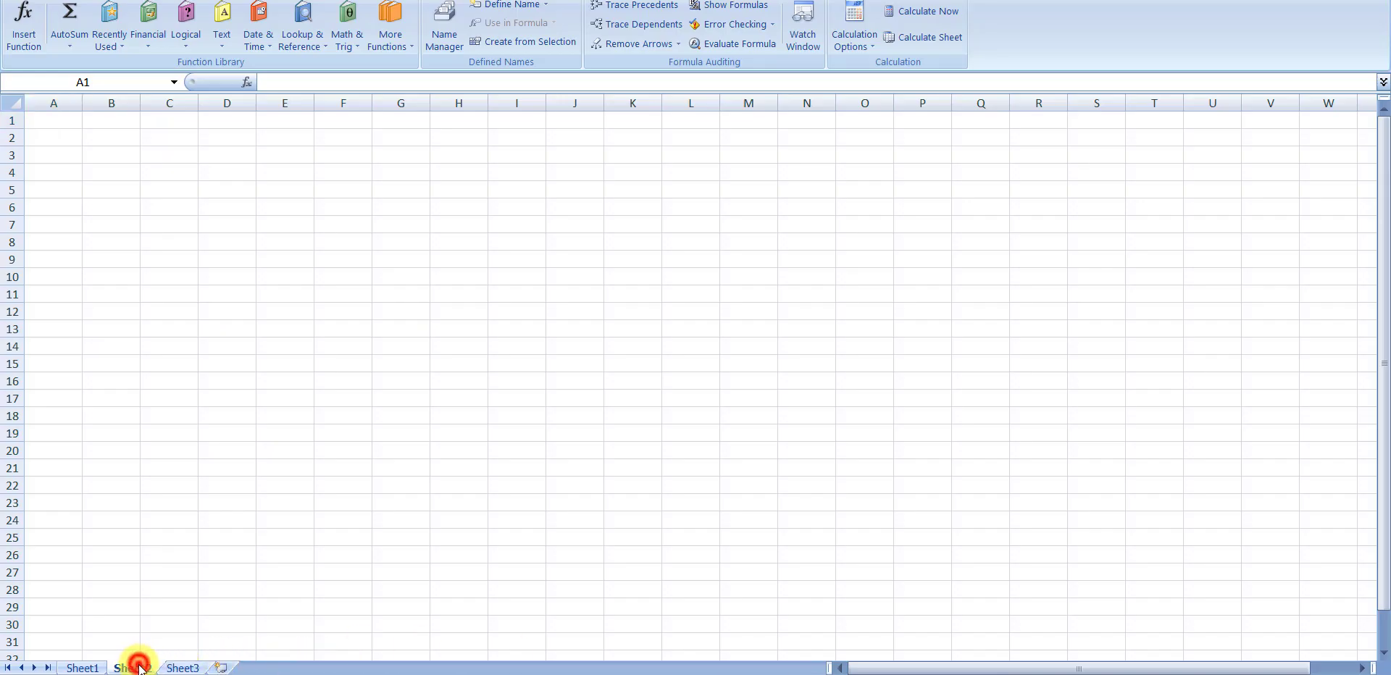
Step: Rename Sheet2 to XDO_MATADATA and delete Sheet3
key("ctrl+v")
key("Return")
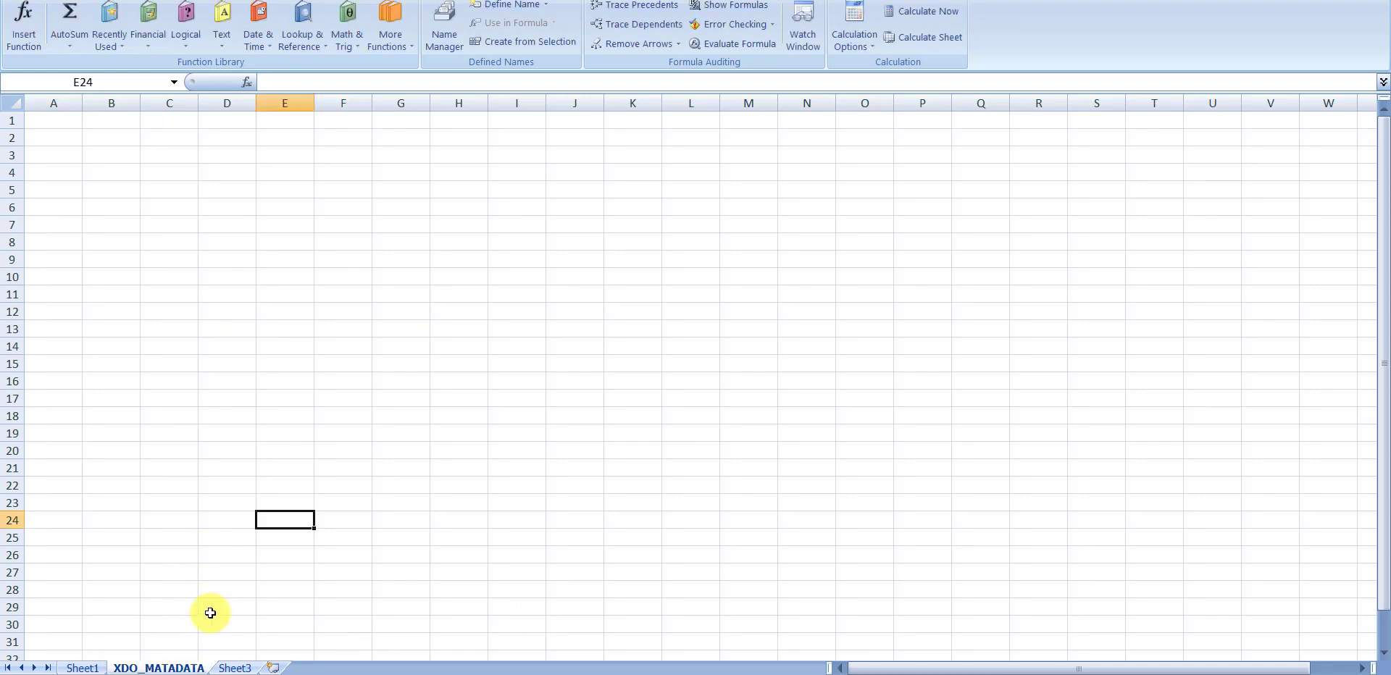
right_click(234, 668)
left_click(290, 499)
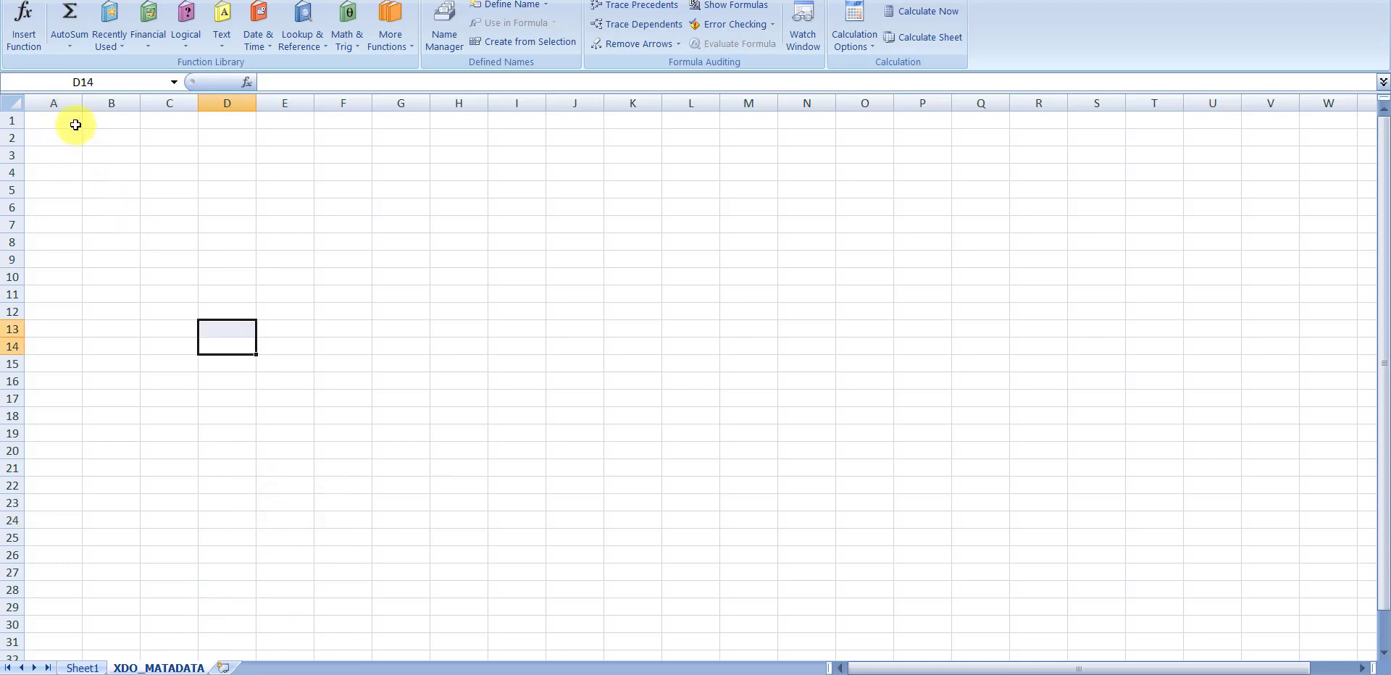
Step: Paste the metadata labels and values into A1:B10 and autofit columns A and B
left_click_drag(68, 123, 242, 248)
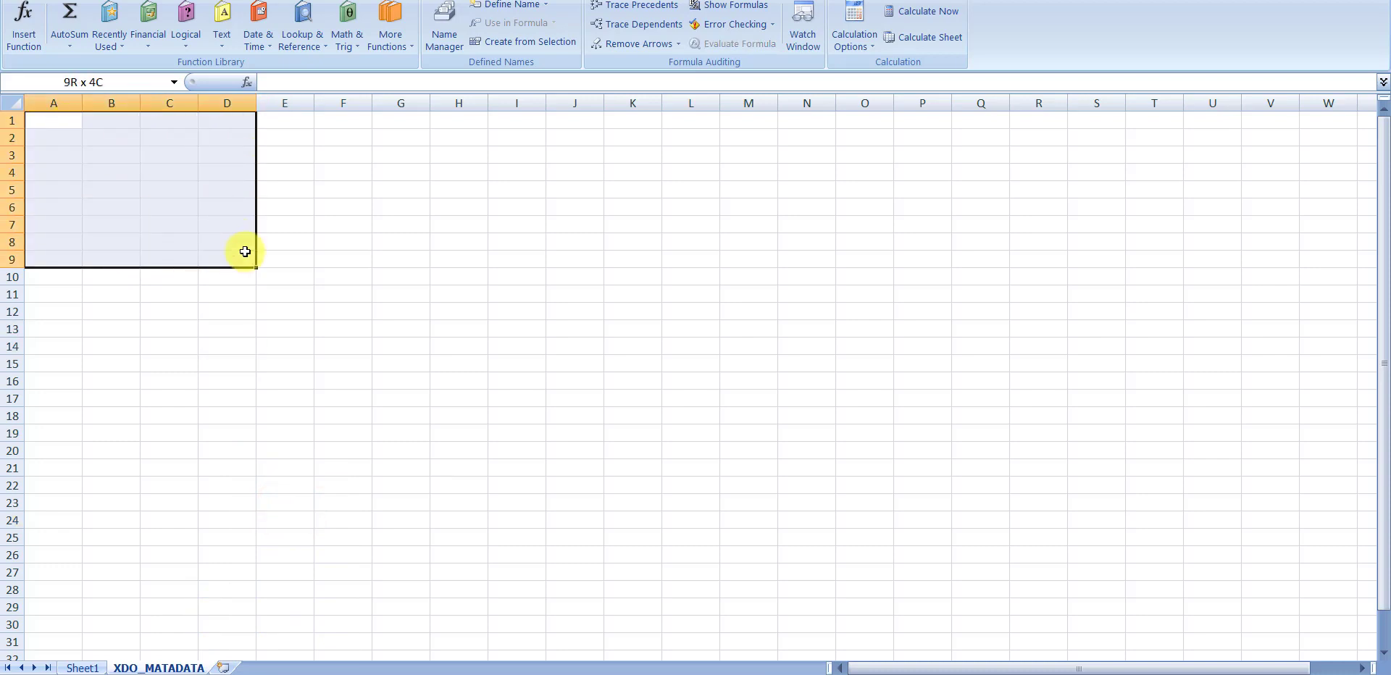
left_click(244, 346)
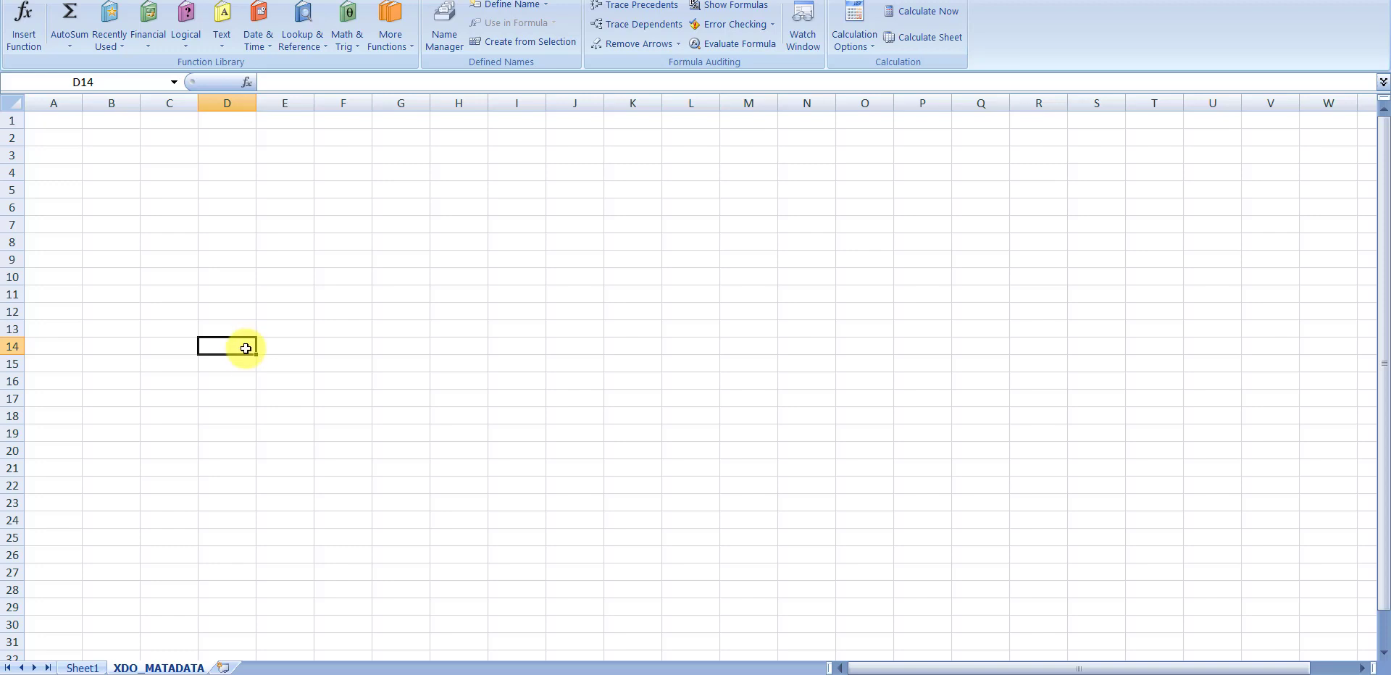
key("ctrl+Home")
left_click(106, 191)
left_click(69, 121)
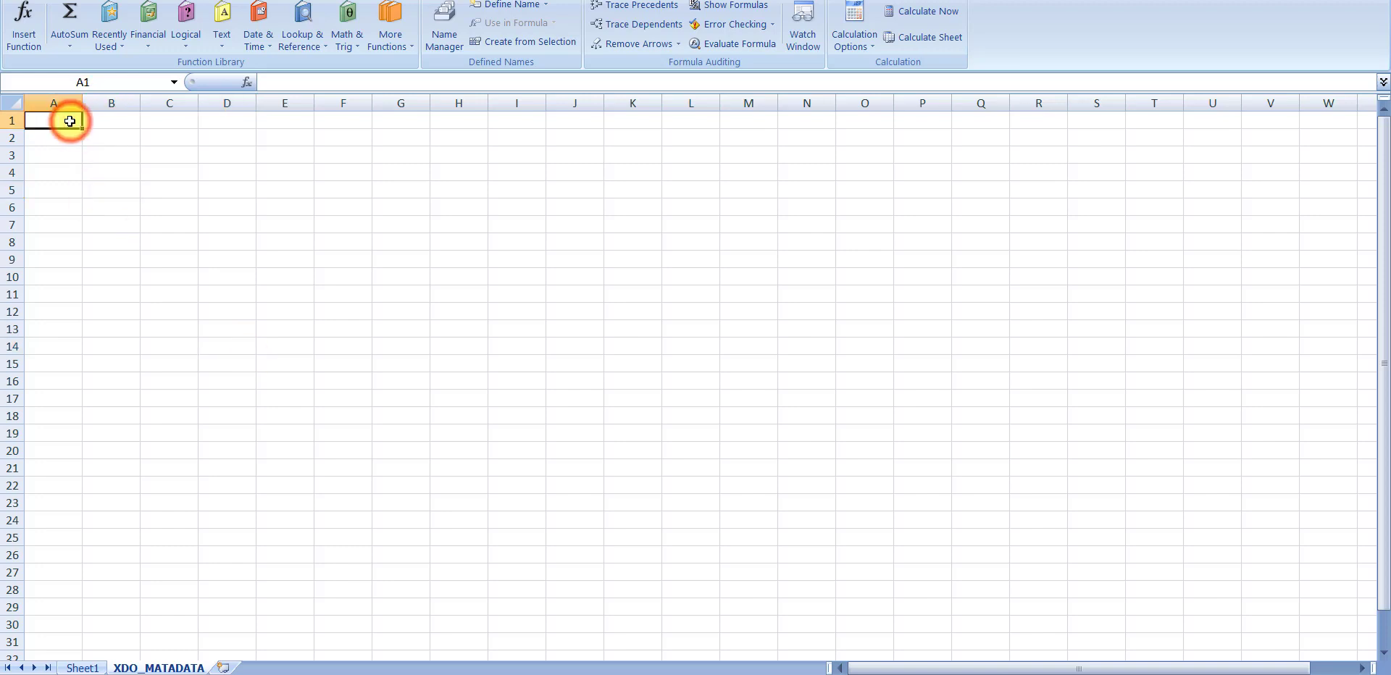
type("Version ARU-dbdrv Extractor Version Template Code Template\tTYPE_EXCEL_TEMPLATE Preprocess XSLT File Last Modified Date Last Modified By  Data Constraints:")
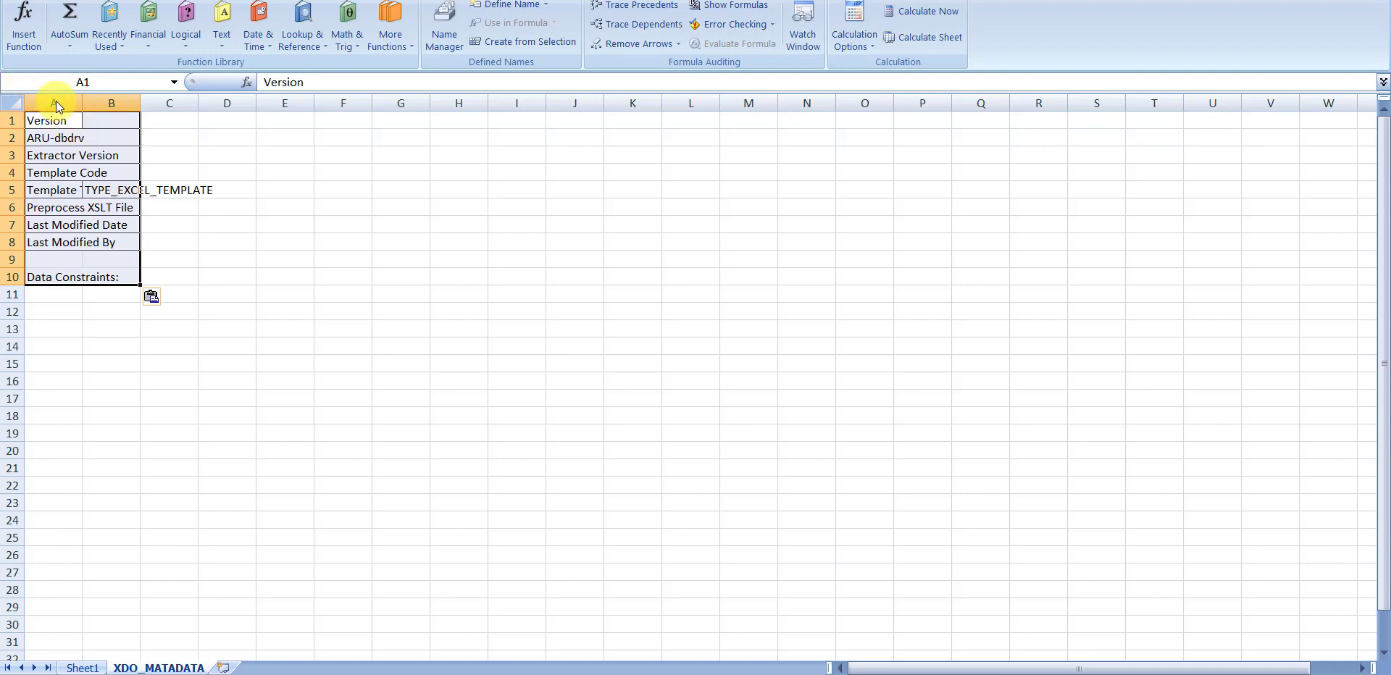
left_click_drag(139, 101, 139, 101)
double_click(139, 101)
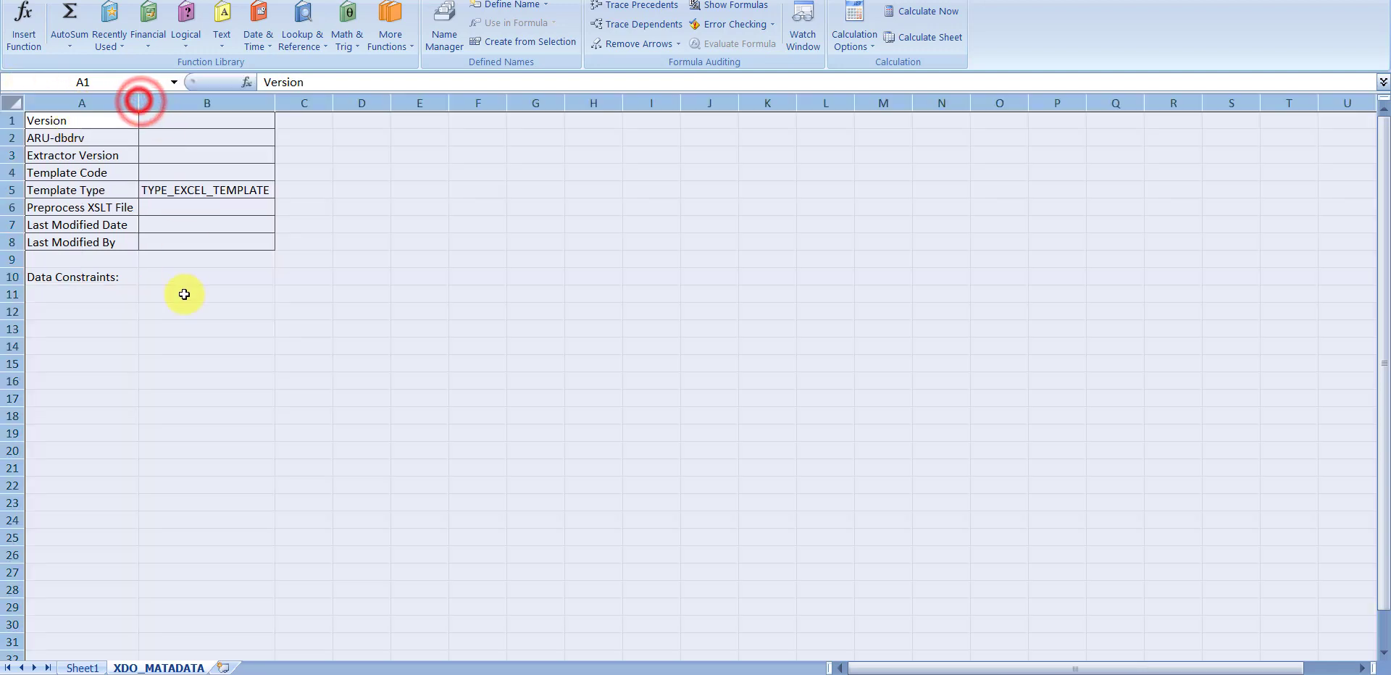
Step: Check the Template Type value TYPE_EXCEL_TEMPLATE and the Data Constraints cell B10
left_click(187, 292)
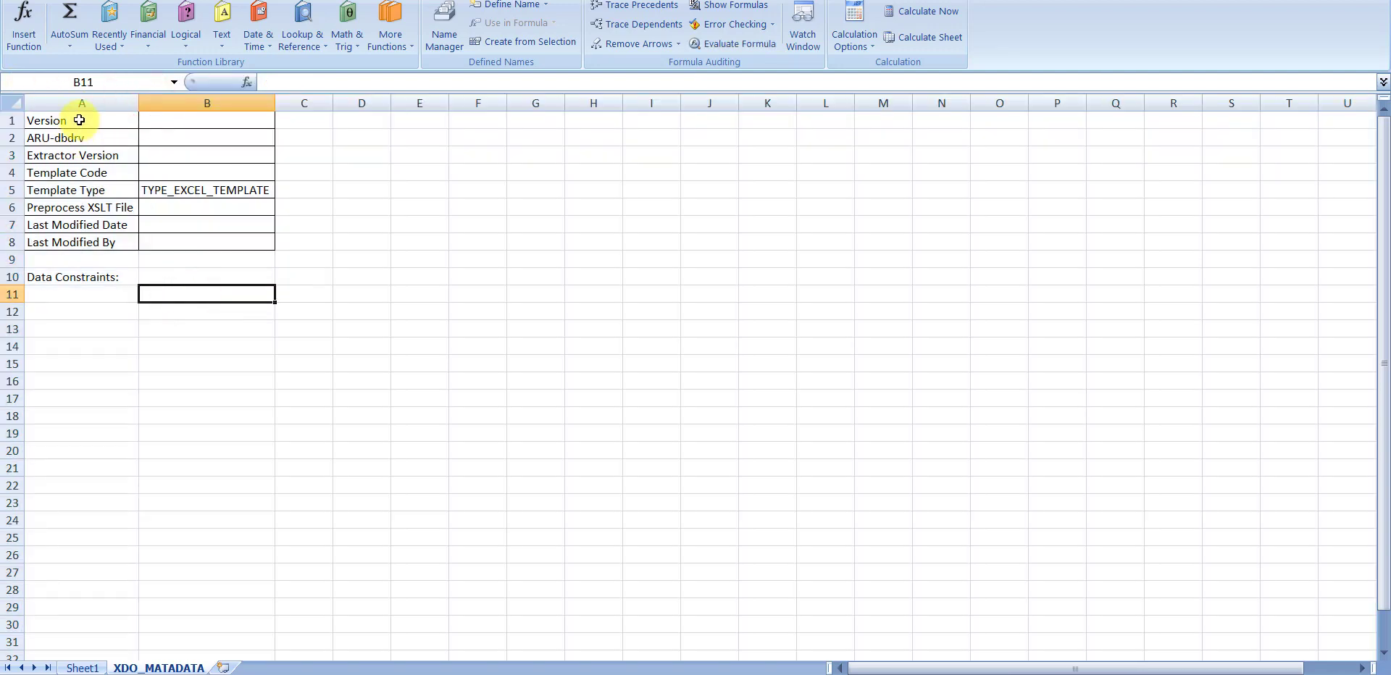
left_click_drag(75, 120, 84, 243)
left_click(84, 277)
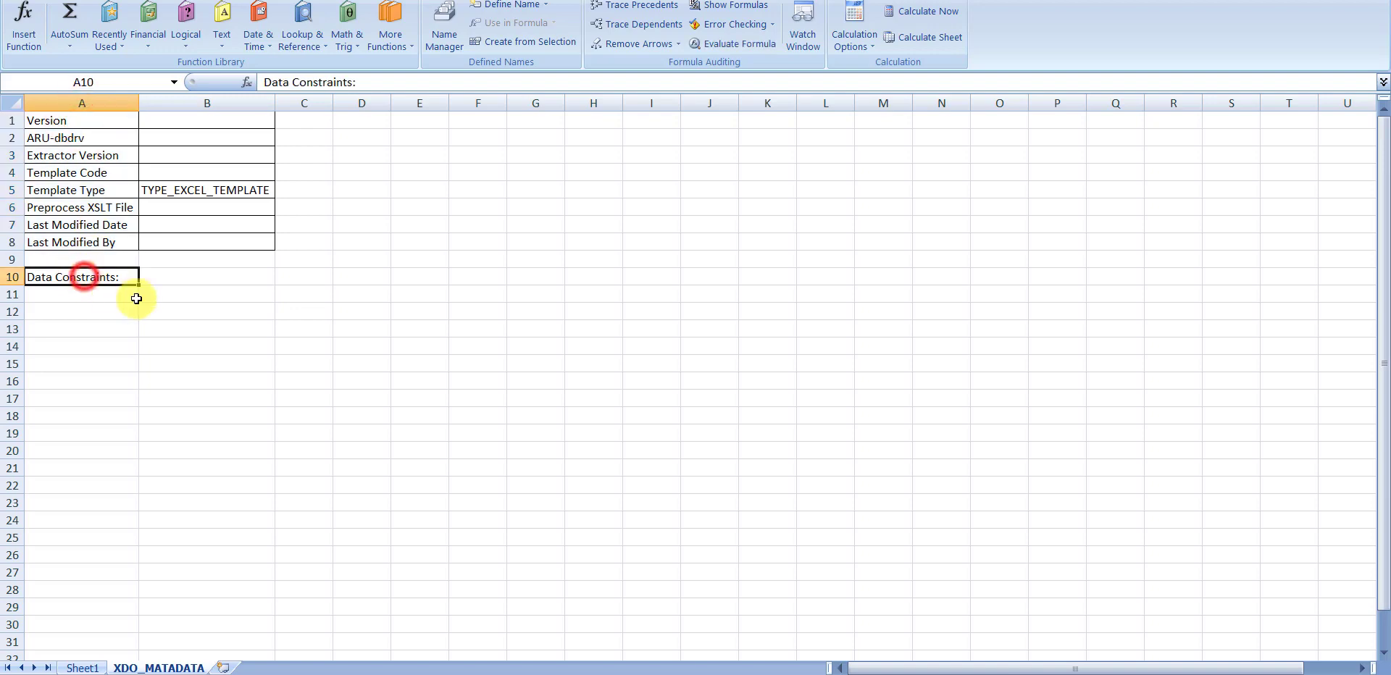
left_click(83, 190)
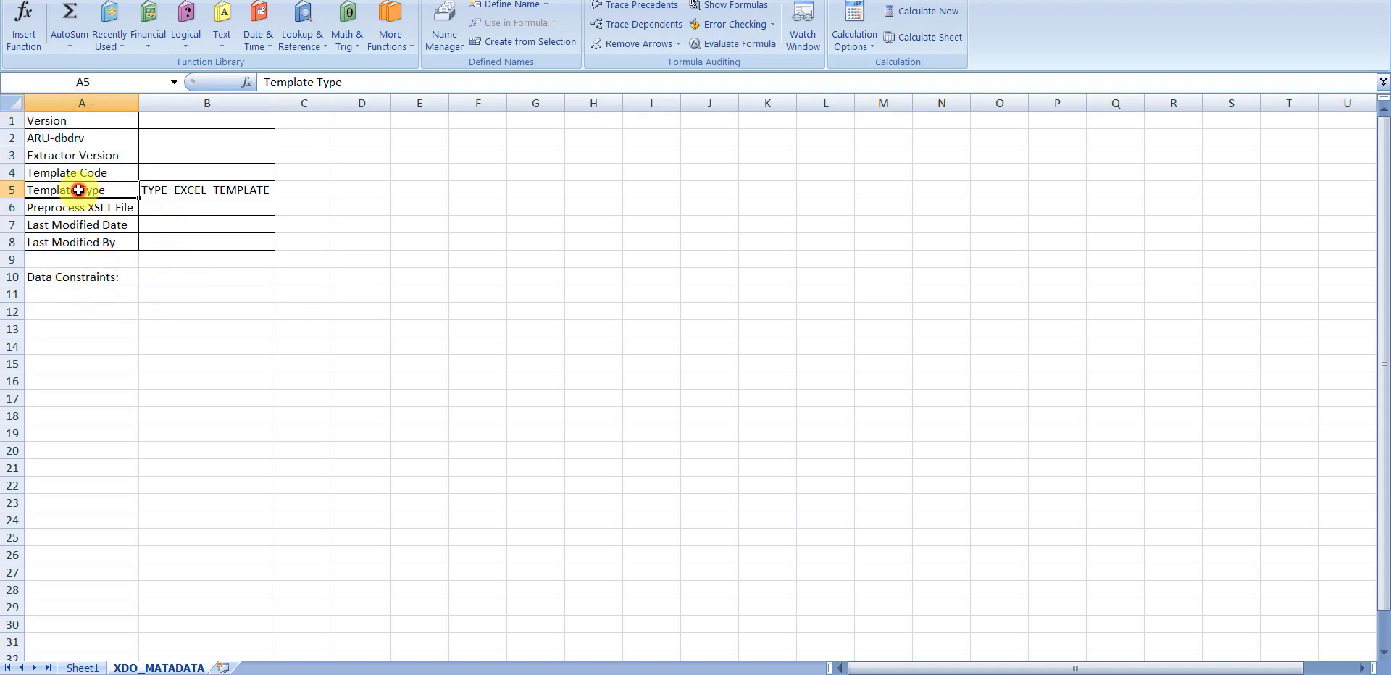
left_click(223, 192)
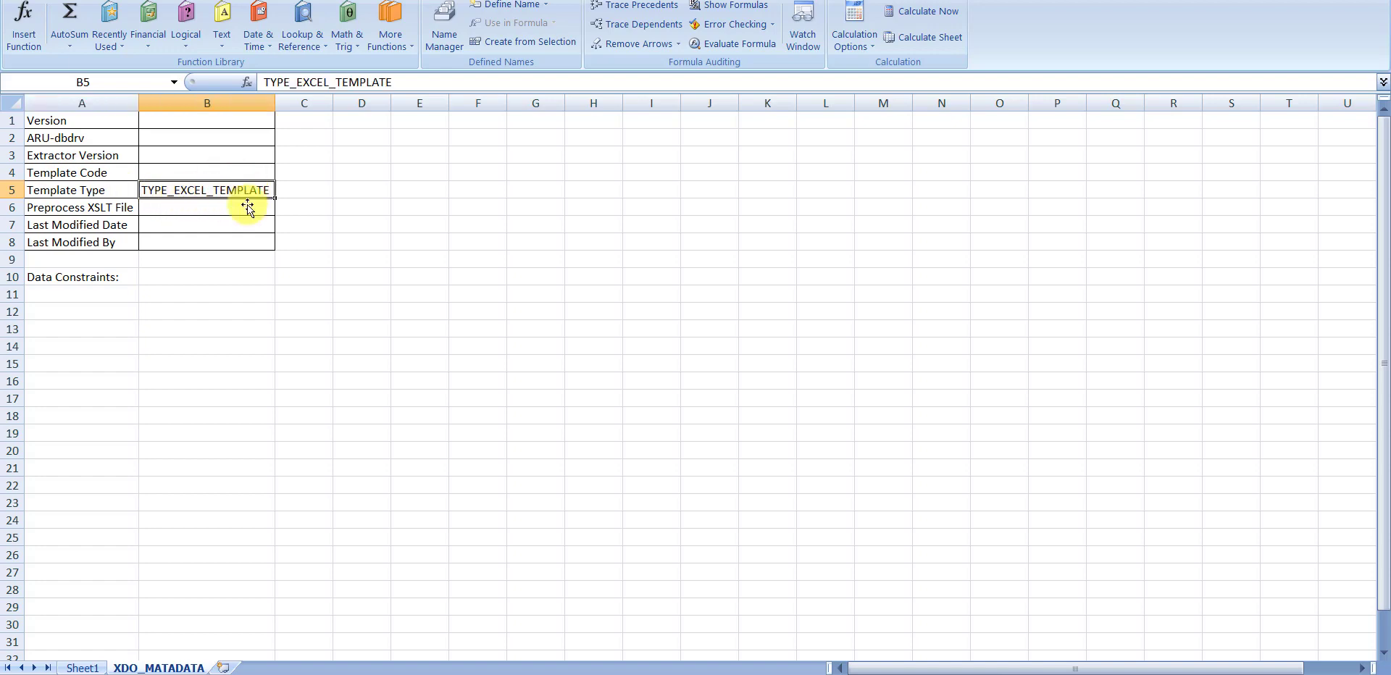
left_click(222, 276)
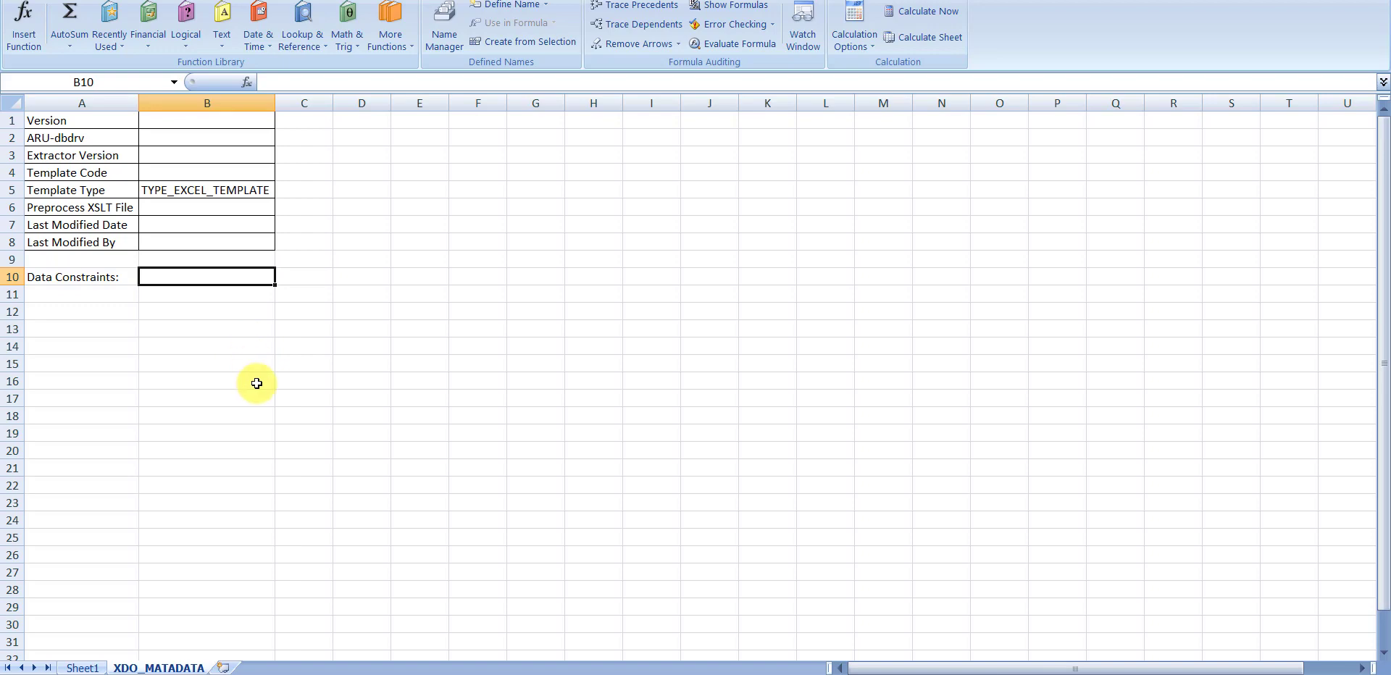
Step: Hide the XDO_MATADATA sheet, leaving Sheet1 in view
right_click(184, 669)
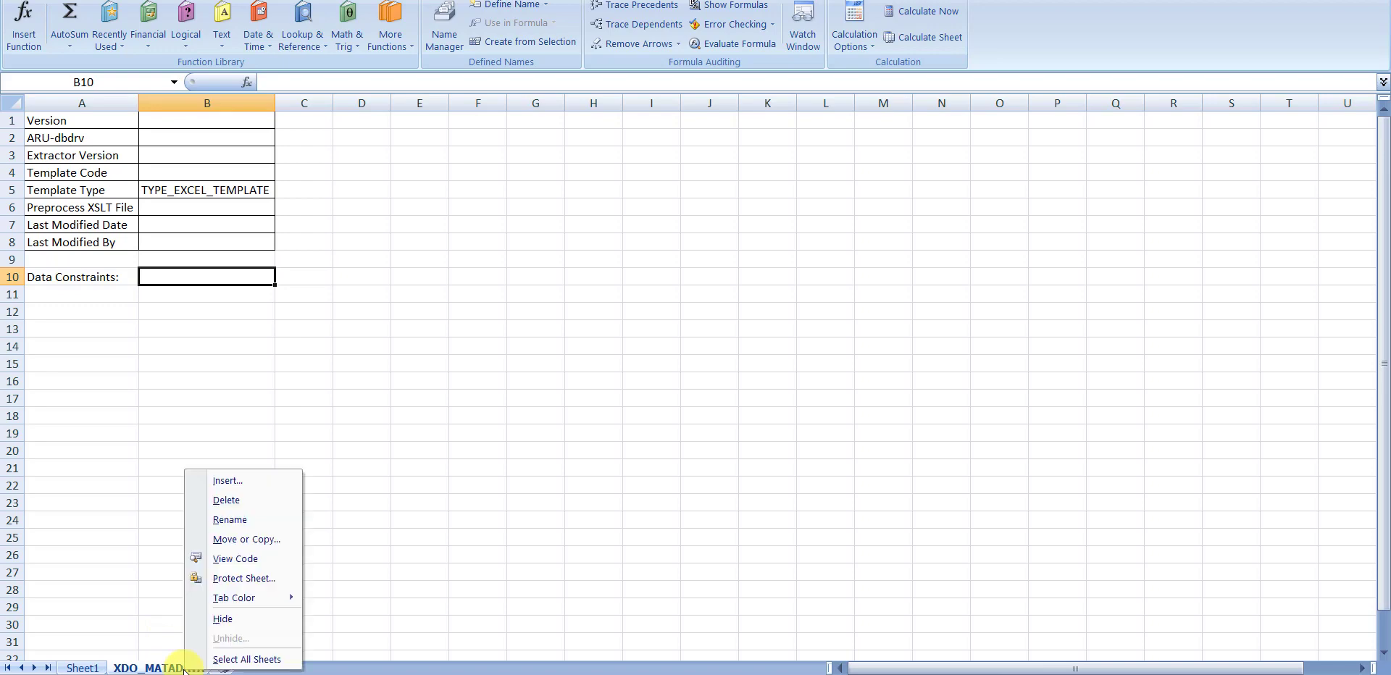
left_click(222, 619)
left_click(193, 337)
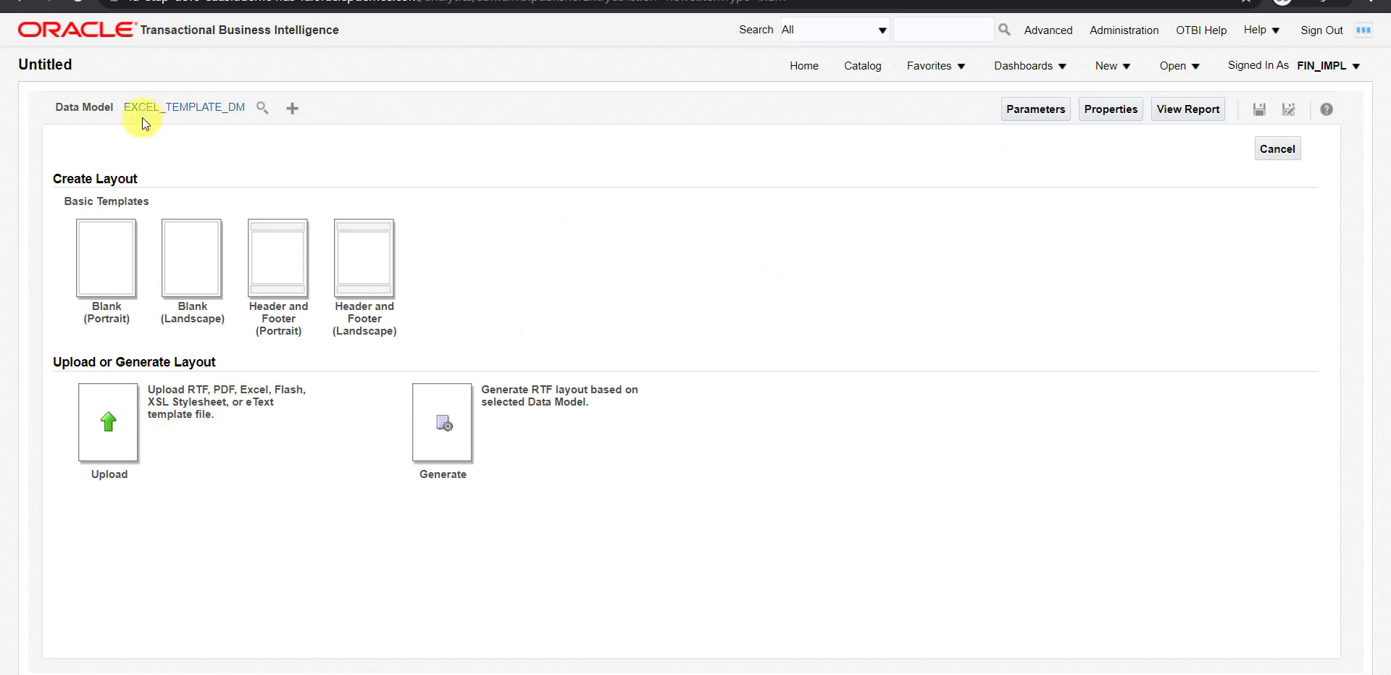
Step: Upload EXCEL_TEMPLATE.xls as the layout EXCEL_TEMPLATE, type Excel Template, locale English
left_click(108, 429)
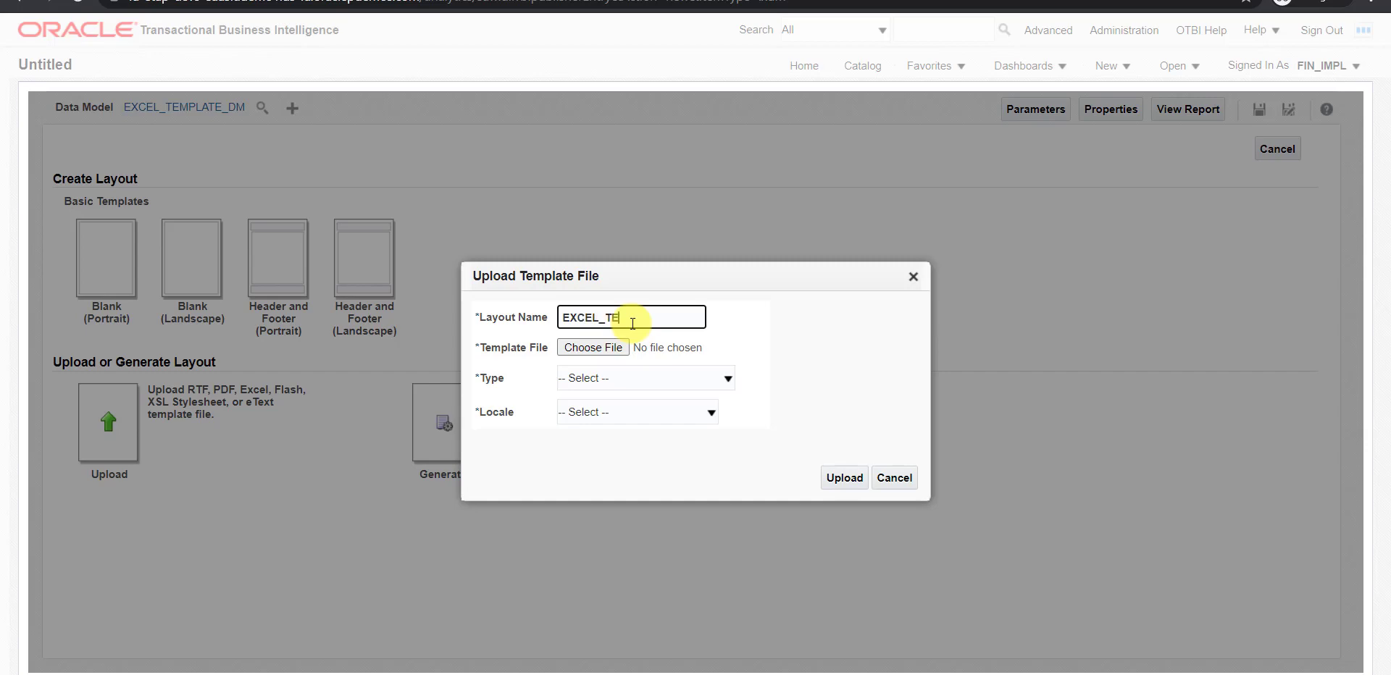
left_click(594, 347)
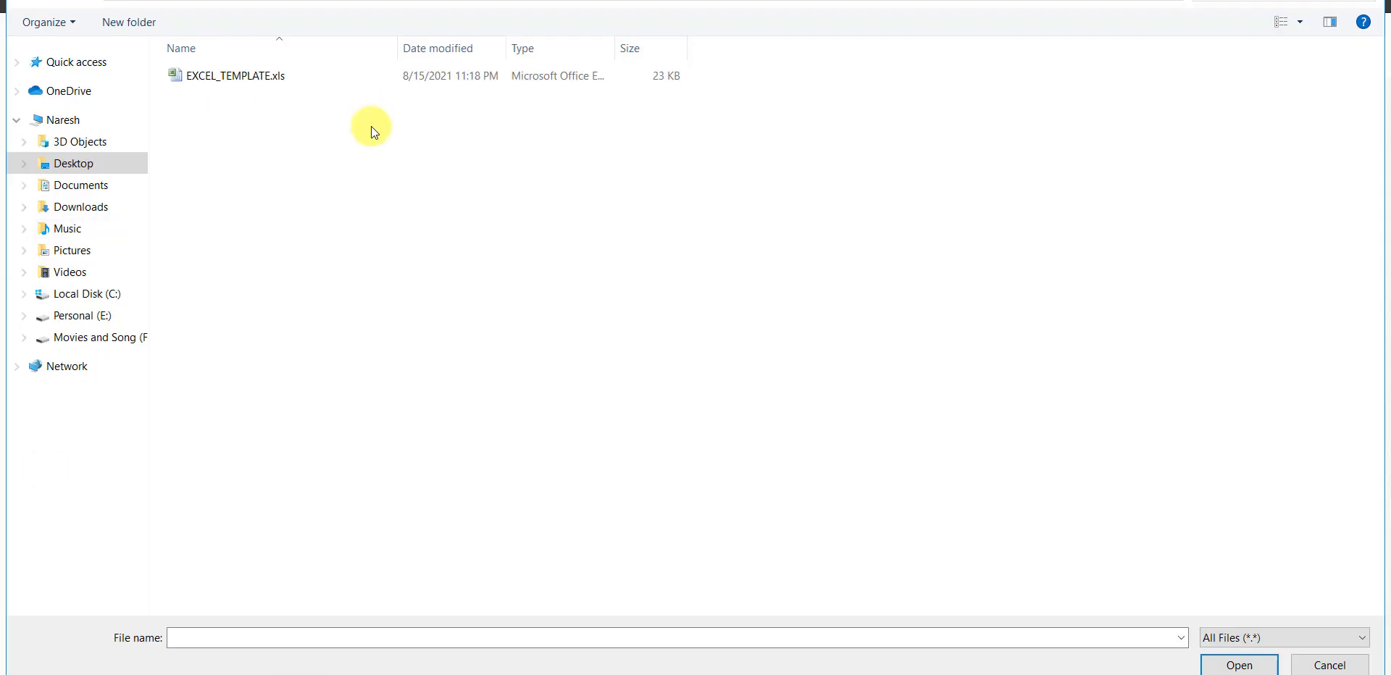
double_click(232, 76)
left_click(646, 378)
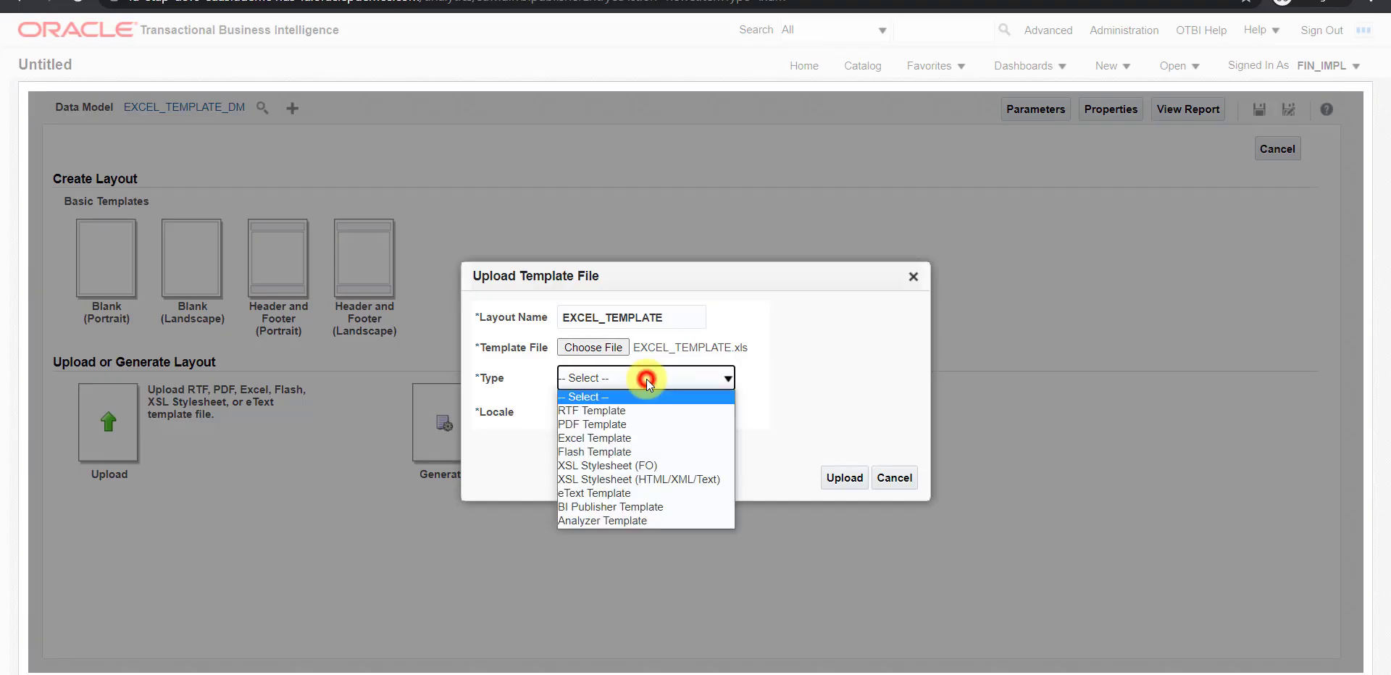
left_click(634, 437)
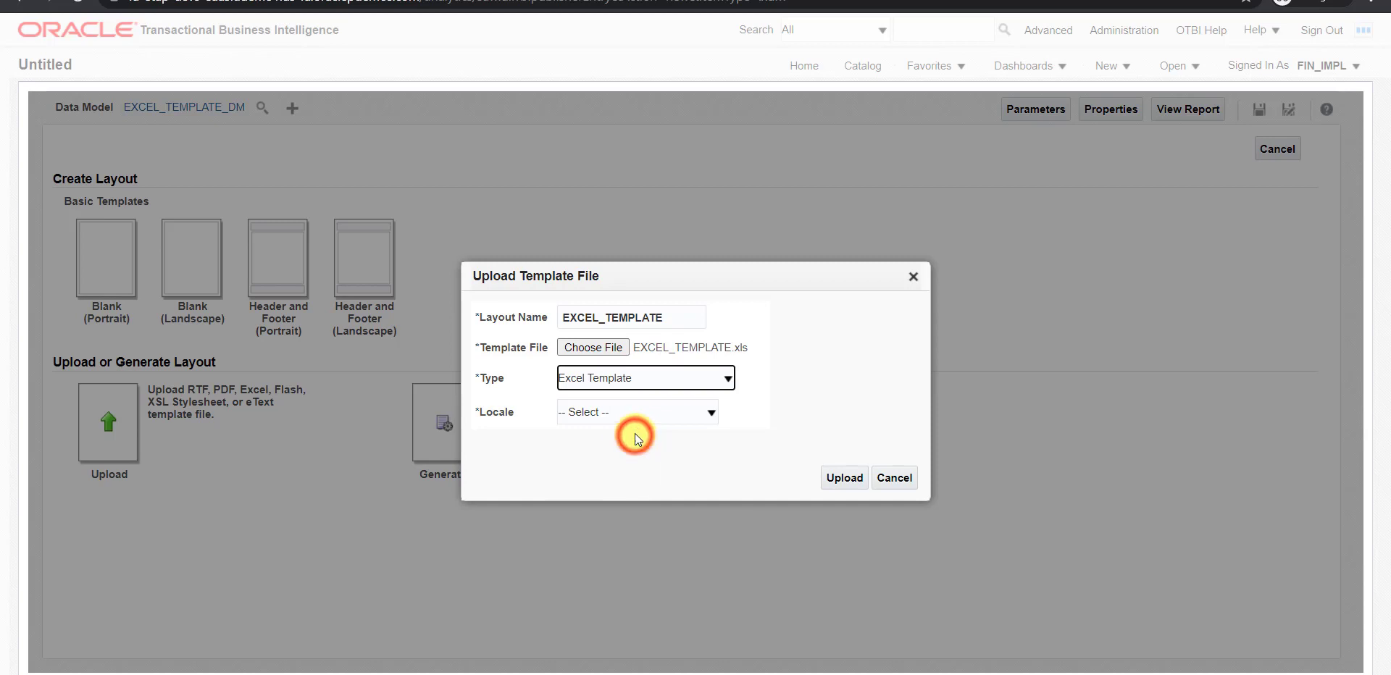
left_click(628, 415)
key("e")
key("Return")
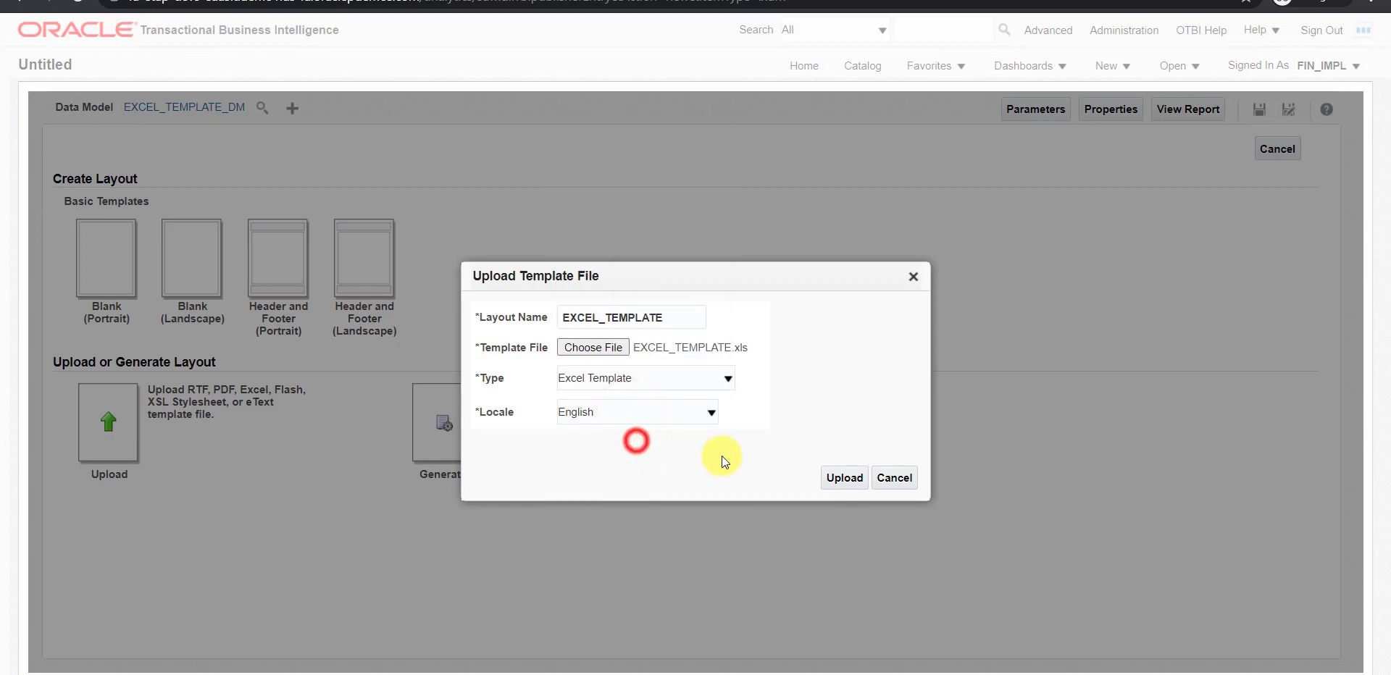
left_click(843, 478)
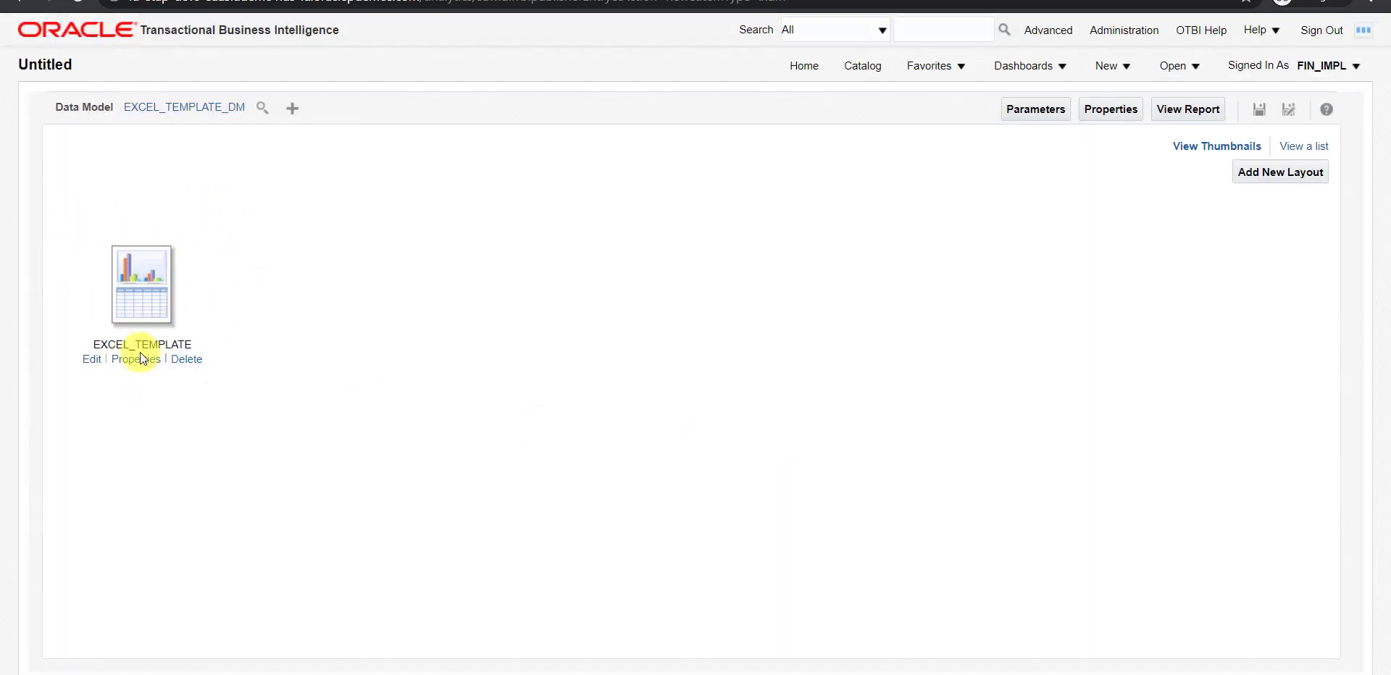
Step: Save the report as EXCEL_TEMPLATE_REPORT, with that name also pasted as its description
left_click(1259, 111)
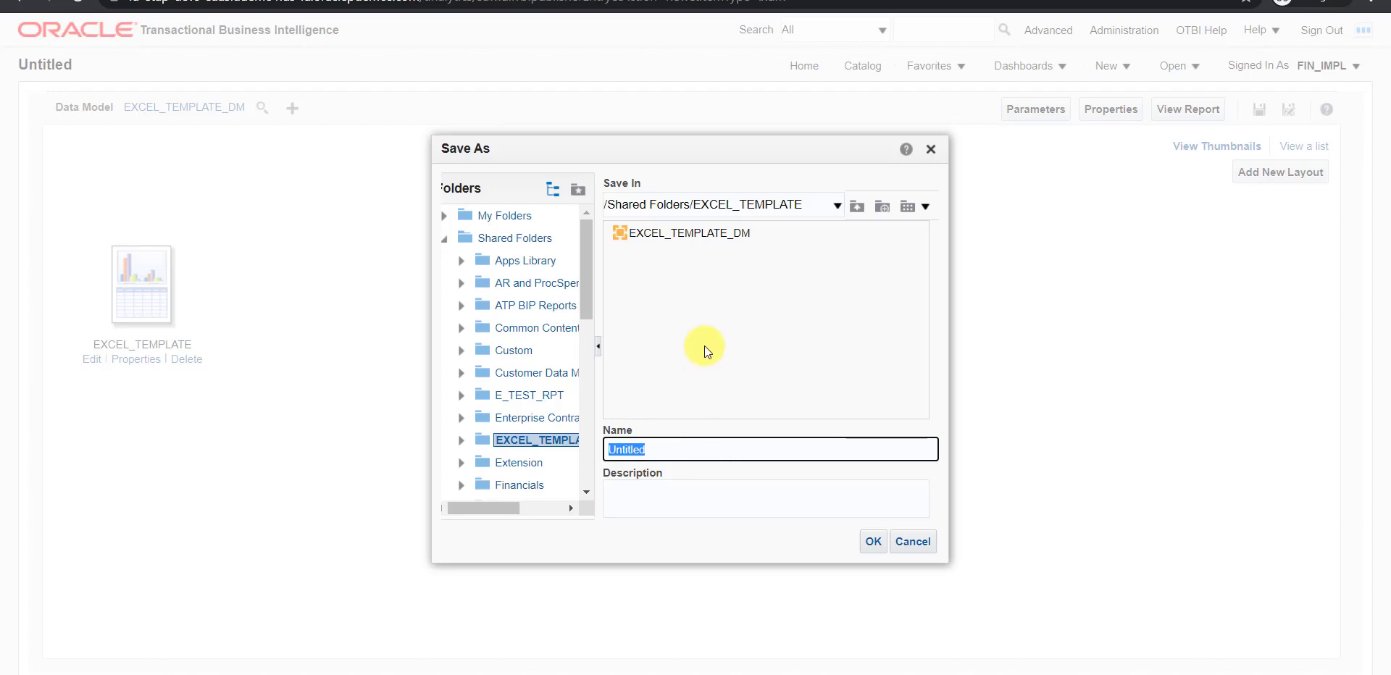
type("EXCEL_TEMPLATE")
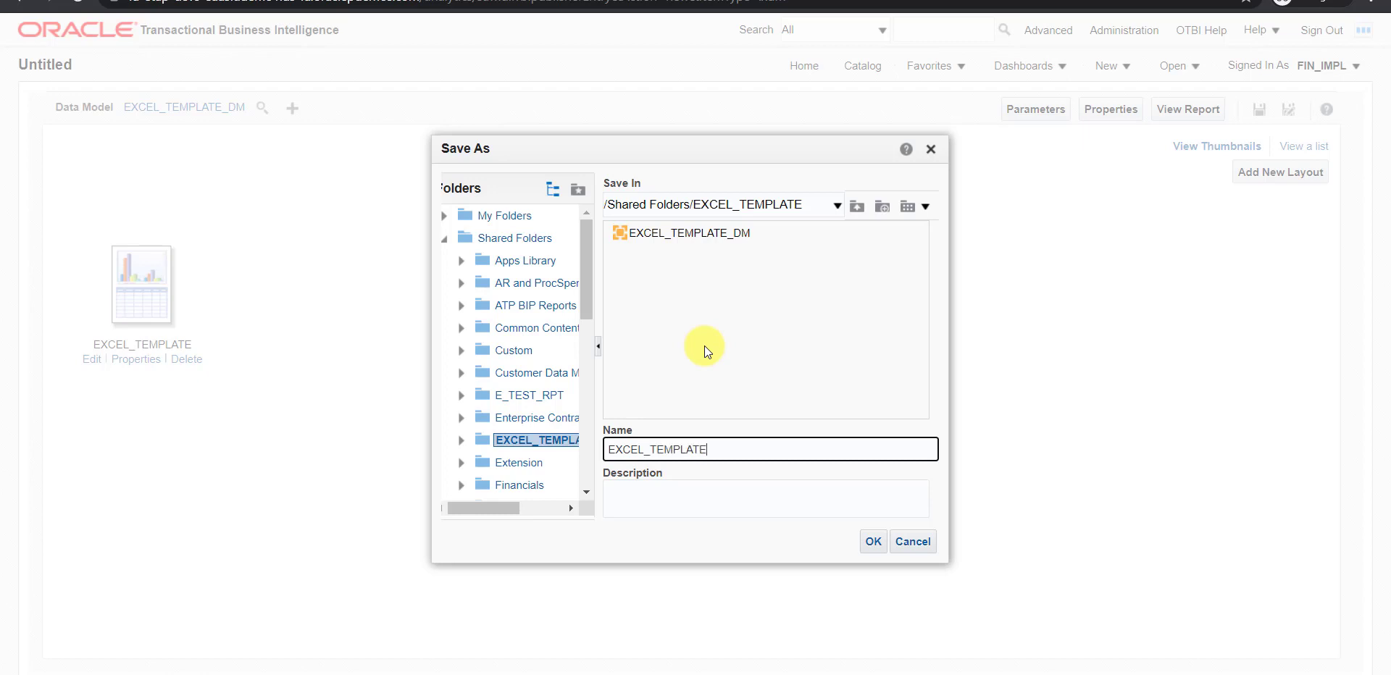
type("_REPORT")
double_click(765, 453)
key("ctrl+c")
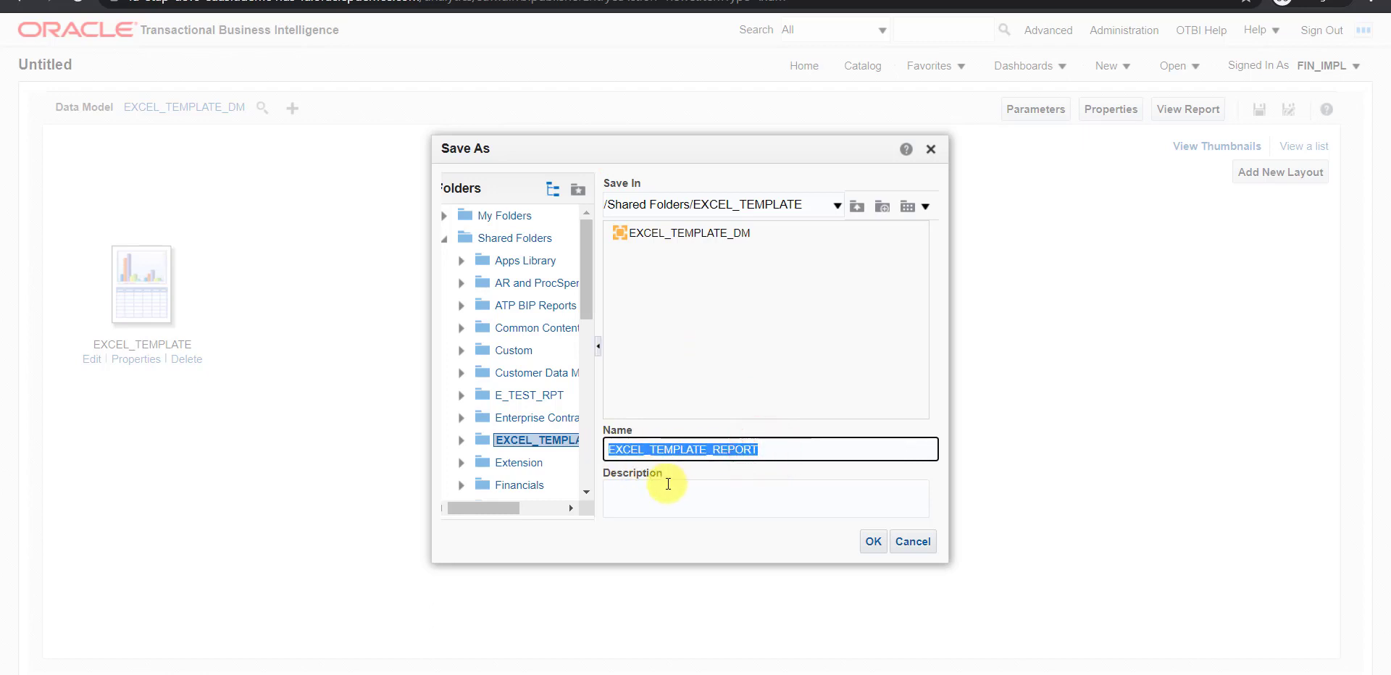
left_click(676, 490)
key("ctrl+v")
left_click(874, 540)
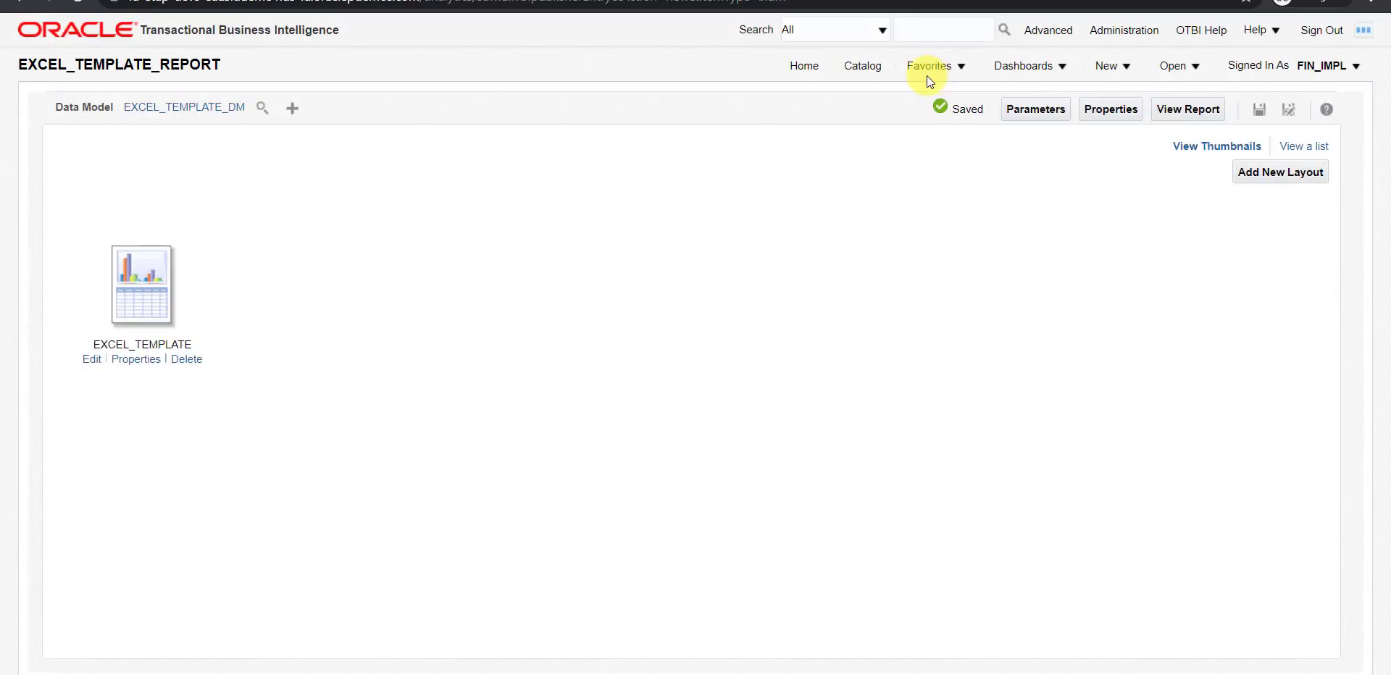
Step: View the report and open its downloaded .xls output in Excel
left_click(1186, 111)
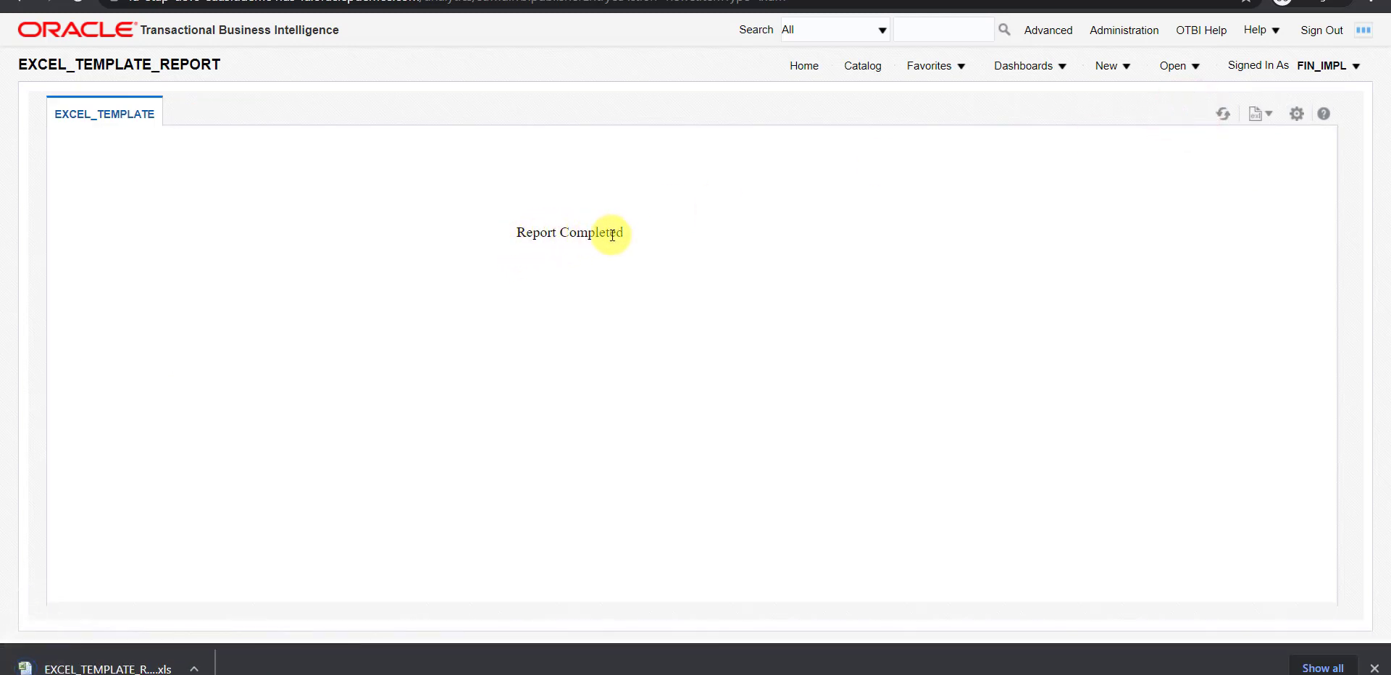
left_click(94, 667)
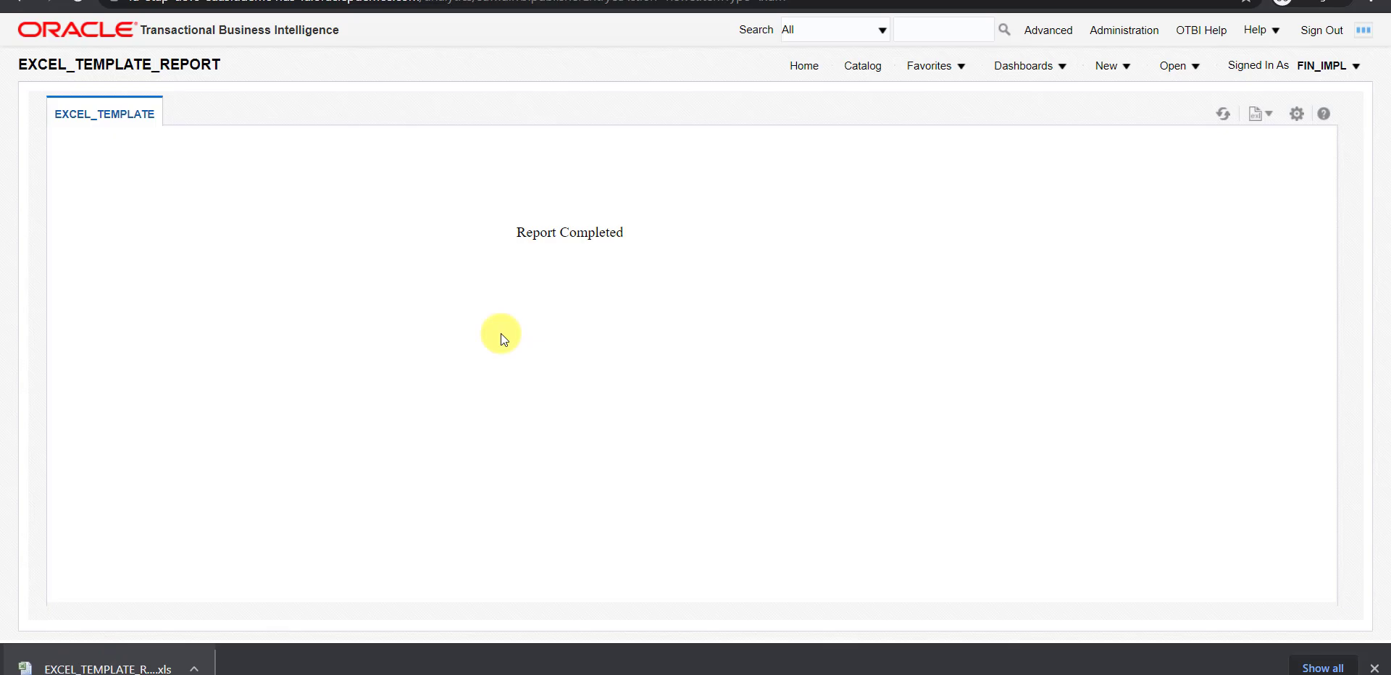
left_click(525, 413)
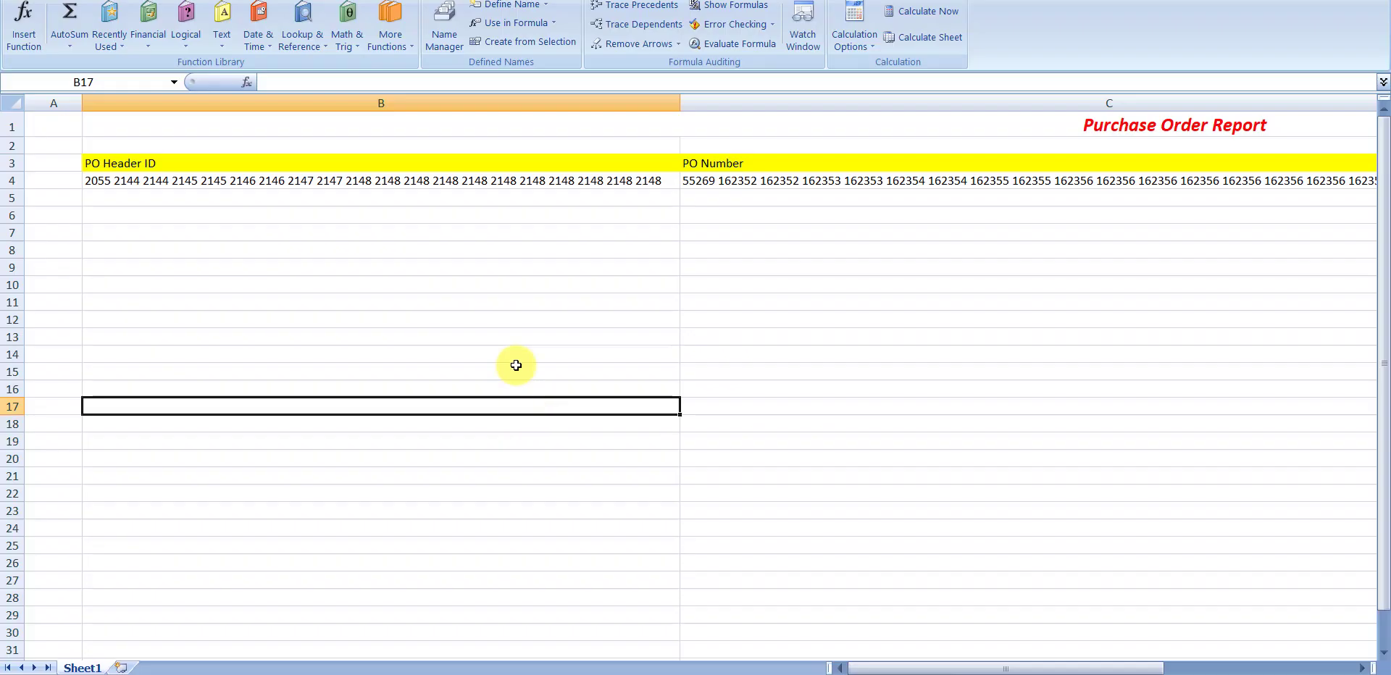
left_click(564, 257)
left_click(575, 181)
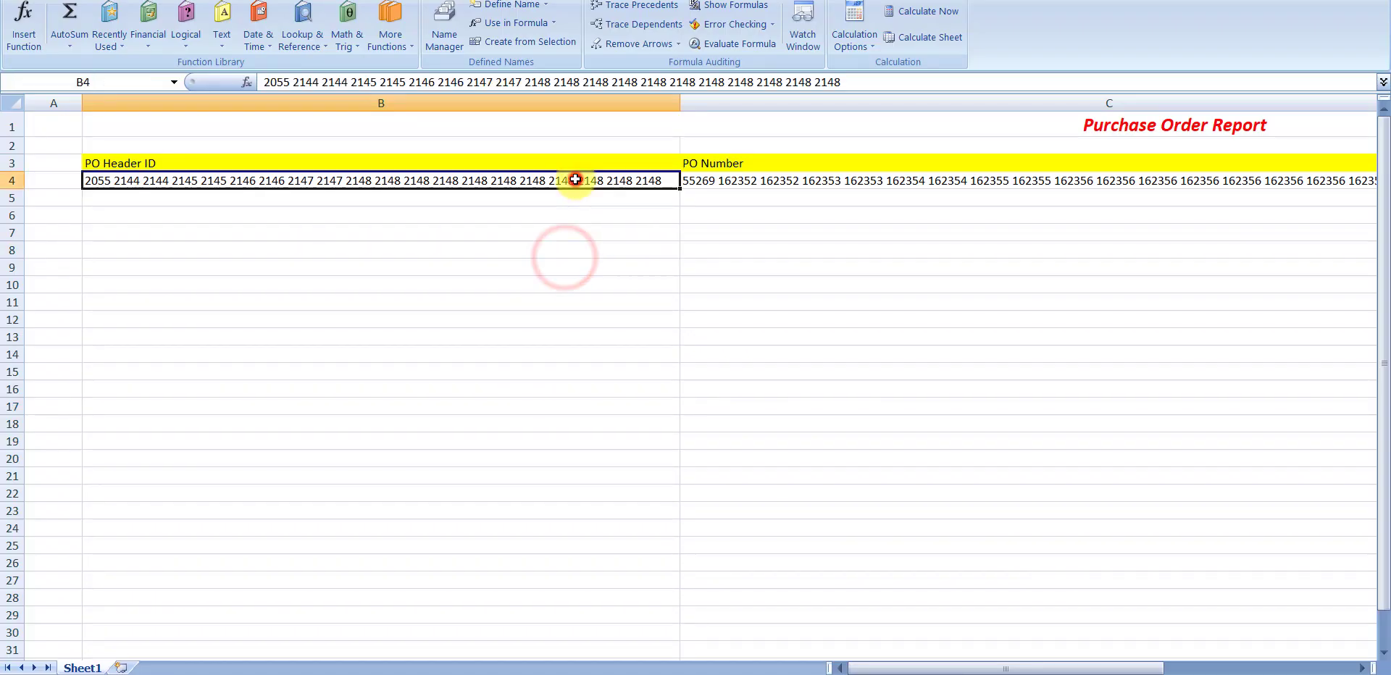
left_click(785, 181)
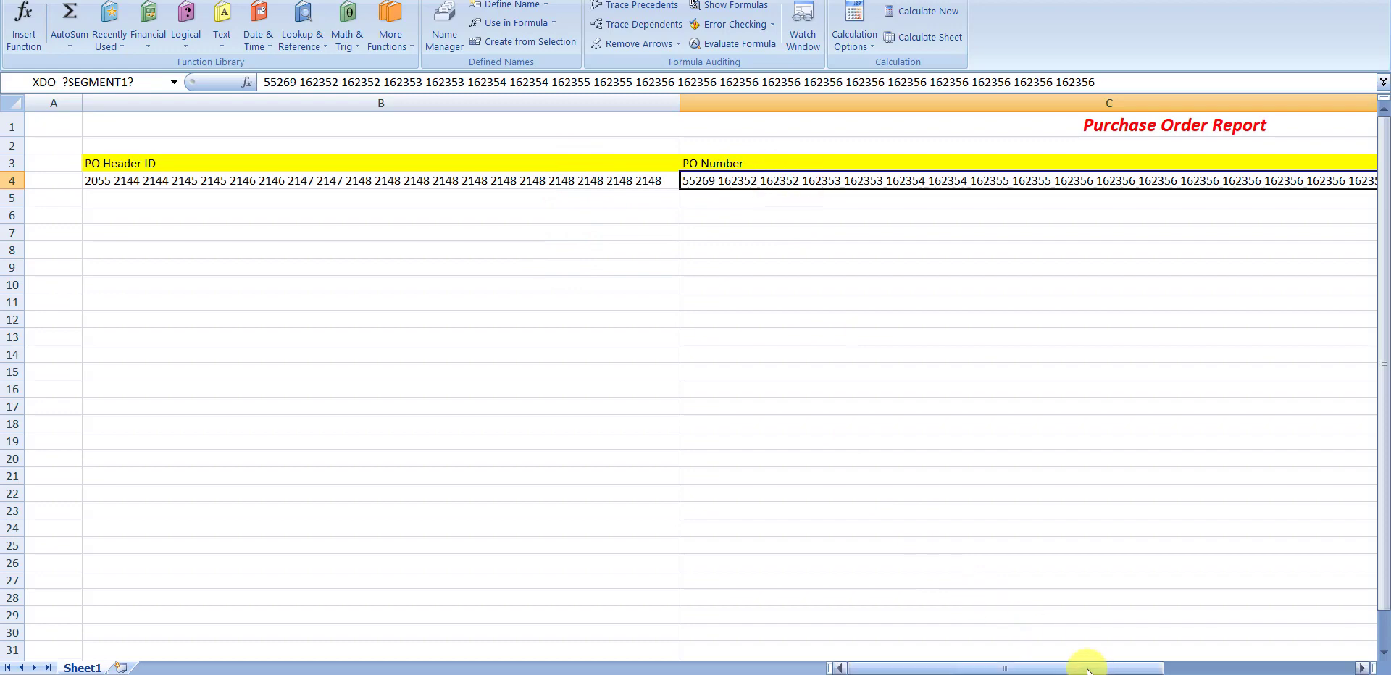
mouse_move(1087, 668)
left_mouse_down()
mouse_move(1264, 670)
mouse_move(1073, 668)
left_mouse_up()
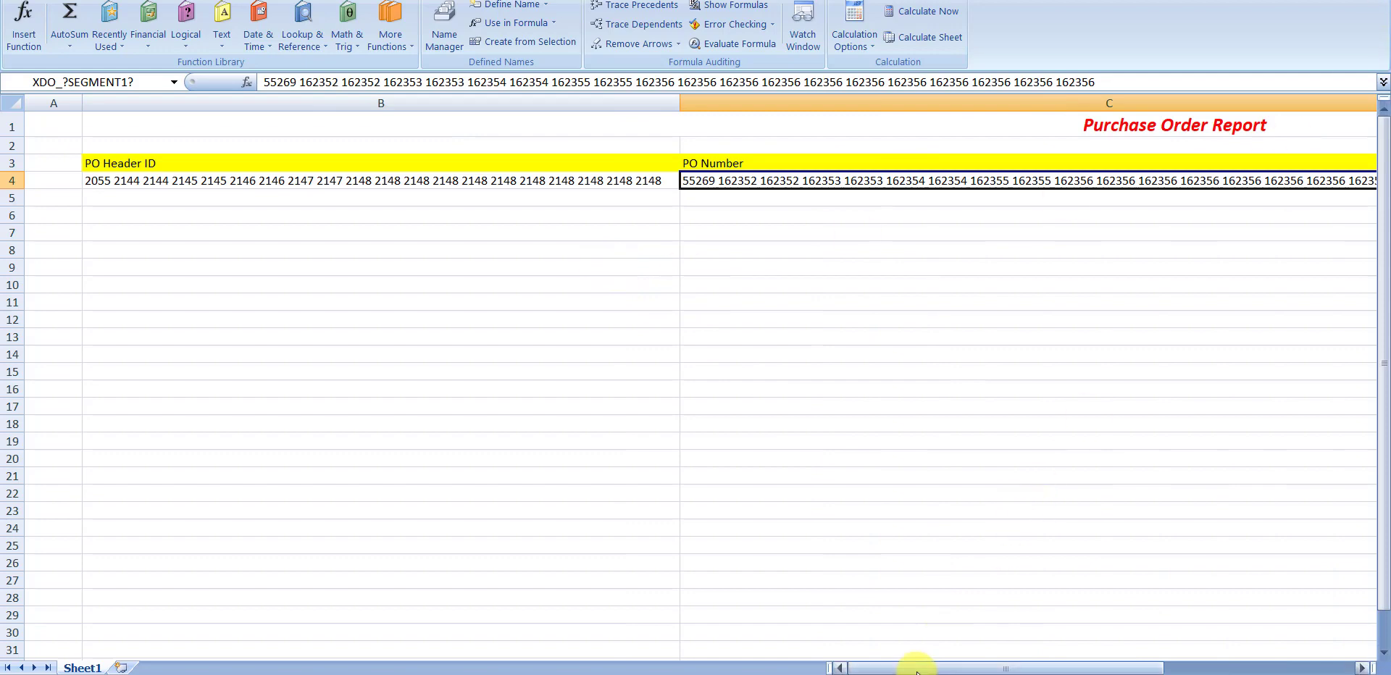
key("Down")
key("Down")
key("Down")
key("Down")
key("Down")
key("Down")
key("Down")
key("Down")
key("Down")
key("Down")
key("Down")
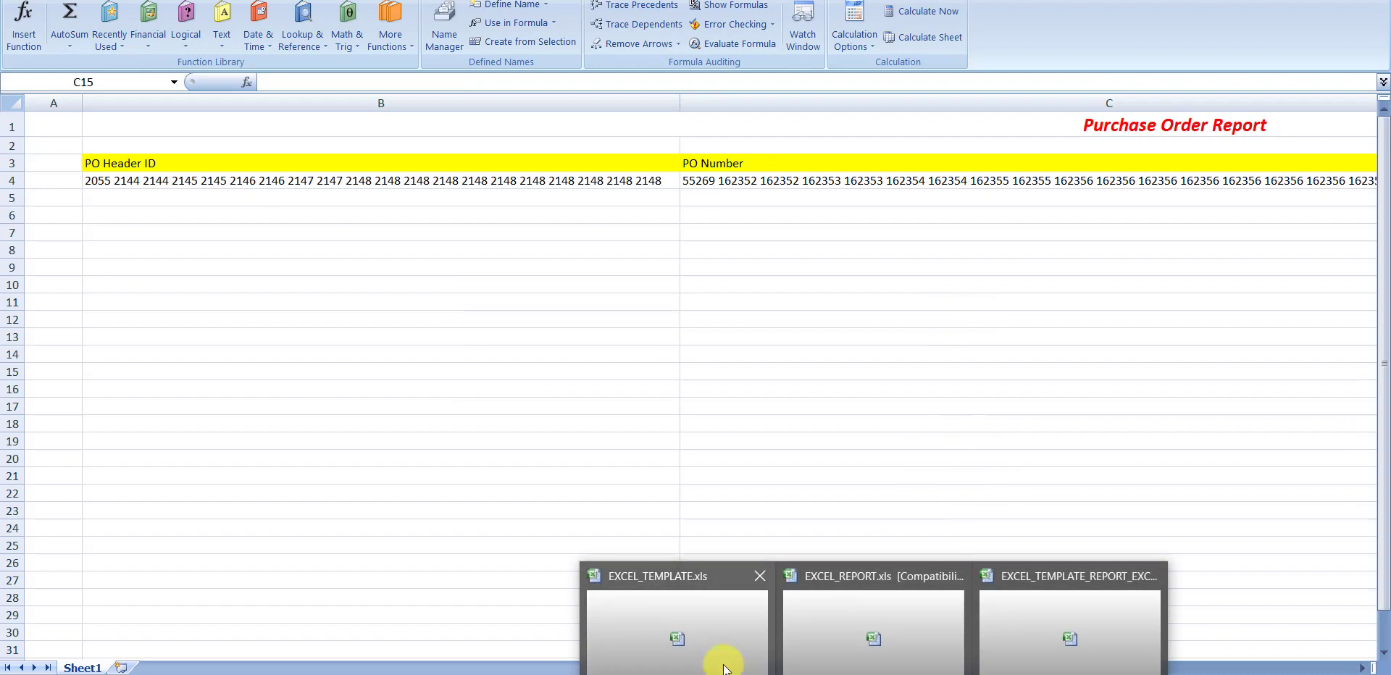
Step: In the template, check the B4 placeholder and confirm G_1 spans =Sheet1!$B$4:$D$4 in Name Manager
left_click(702, 653)
left_click(350, 319)
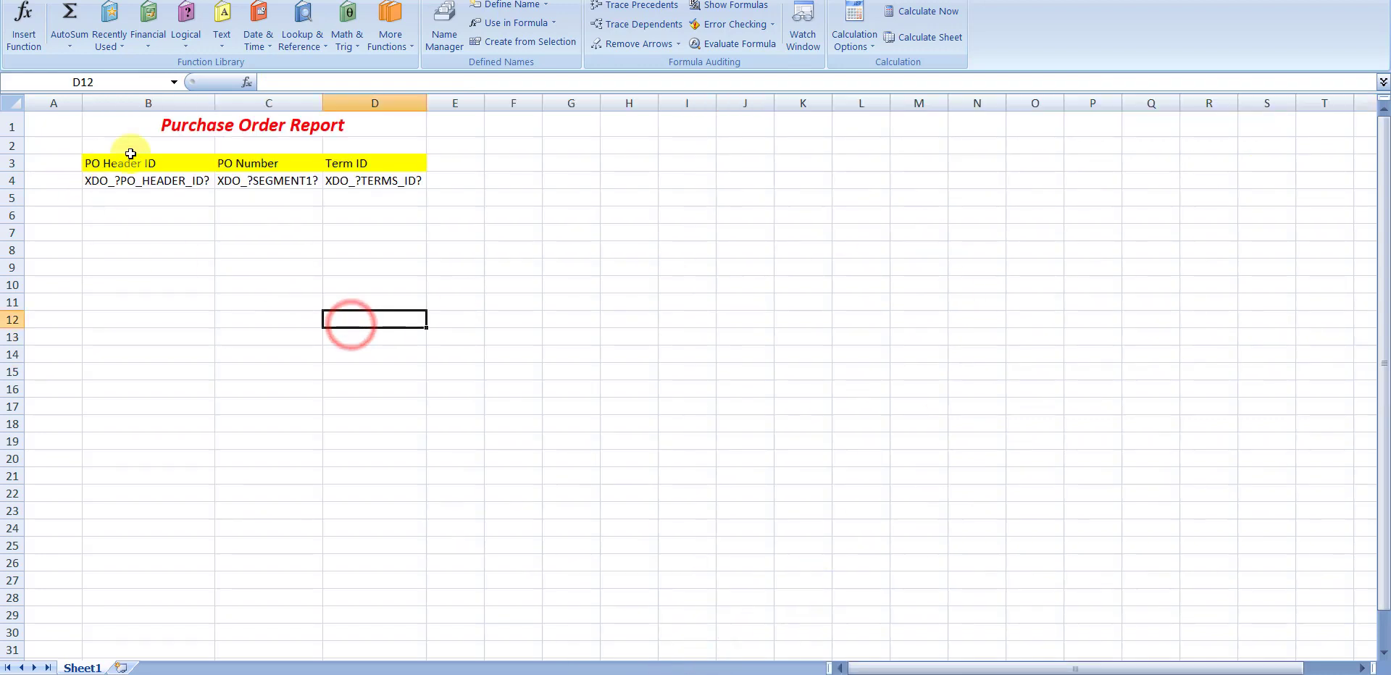
left_click(153, 179)
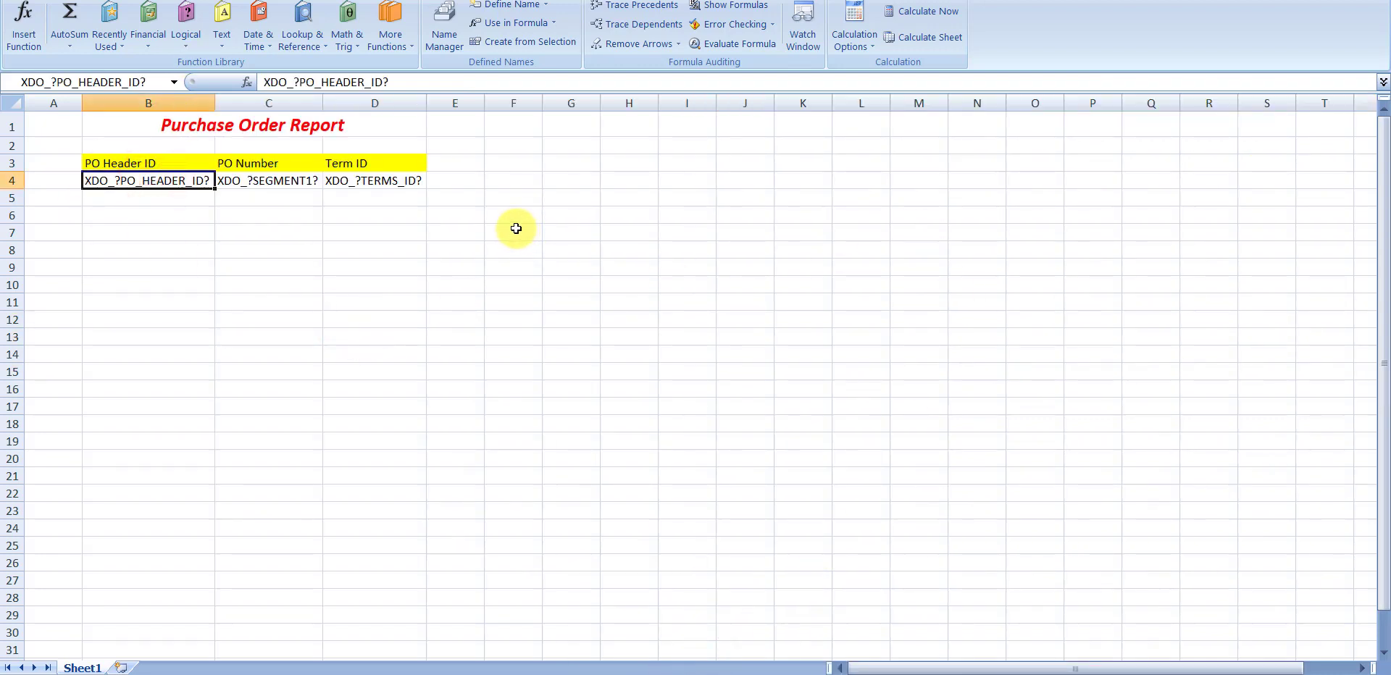
left_click(445, 45)
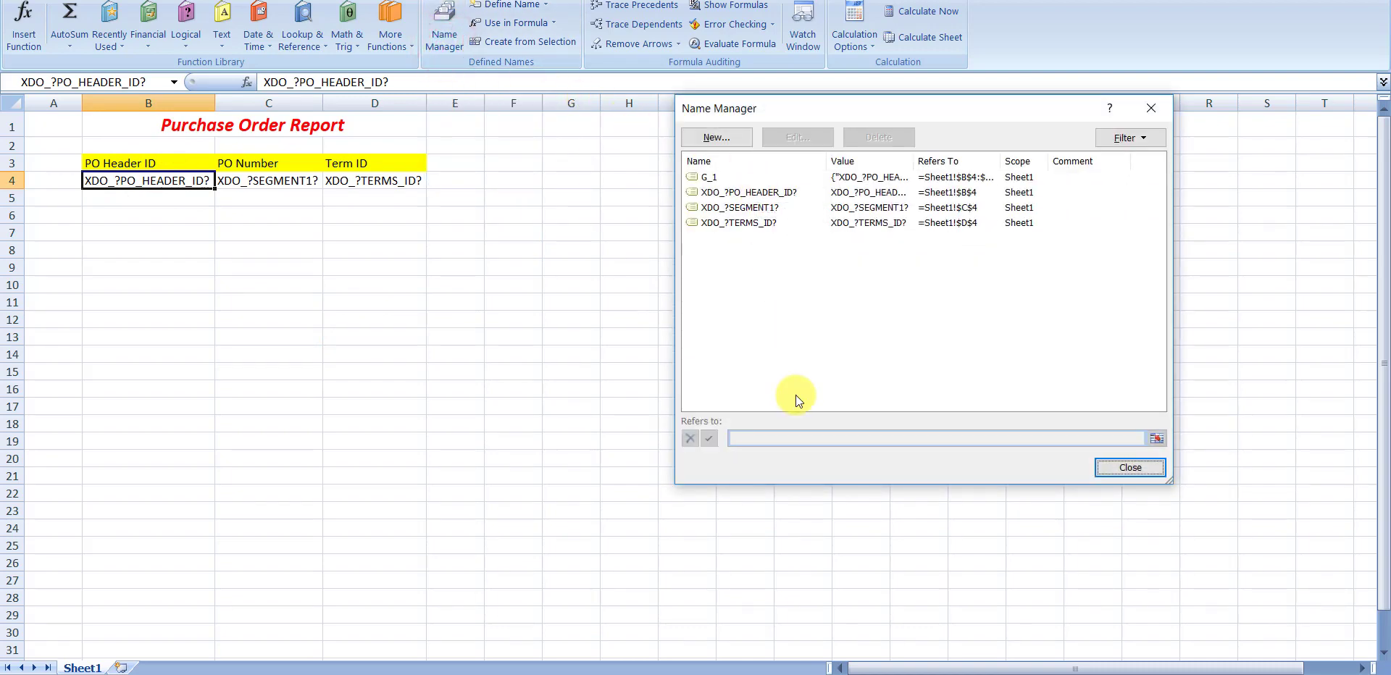
left_click(710, 177)
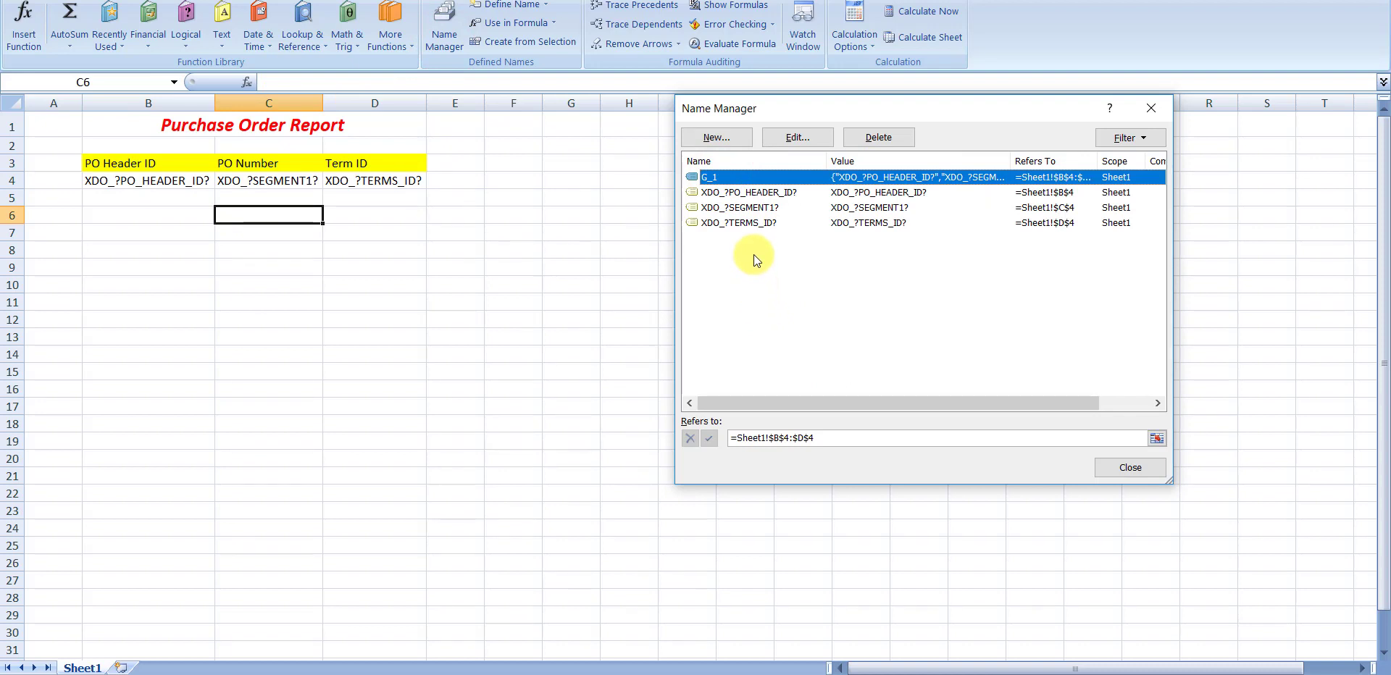
left_click(719, 184)
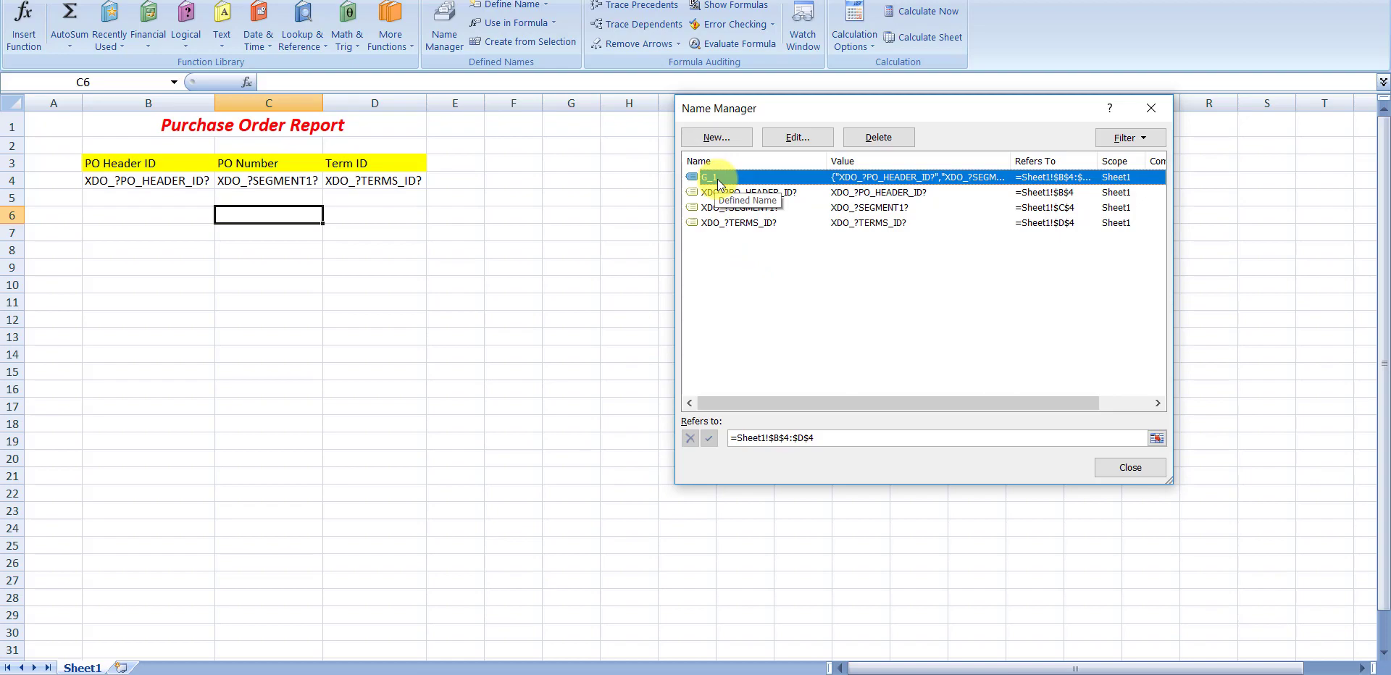
left_click(326, 671)
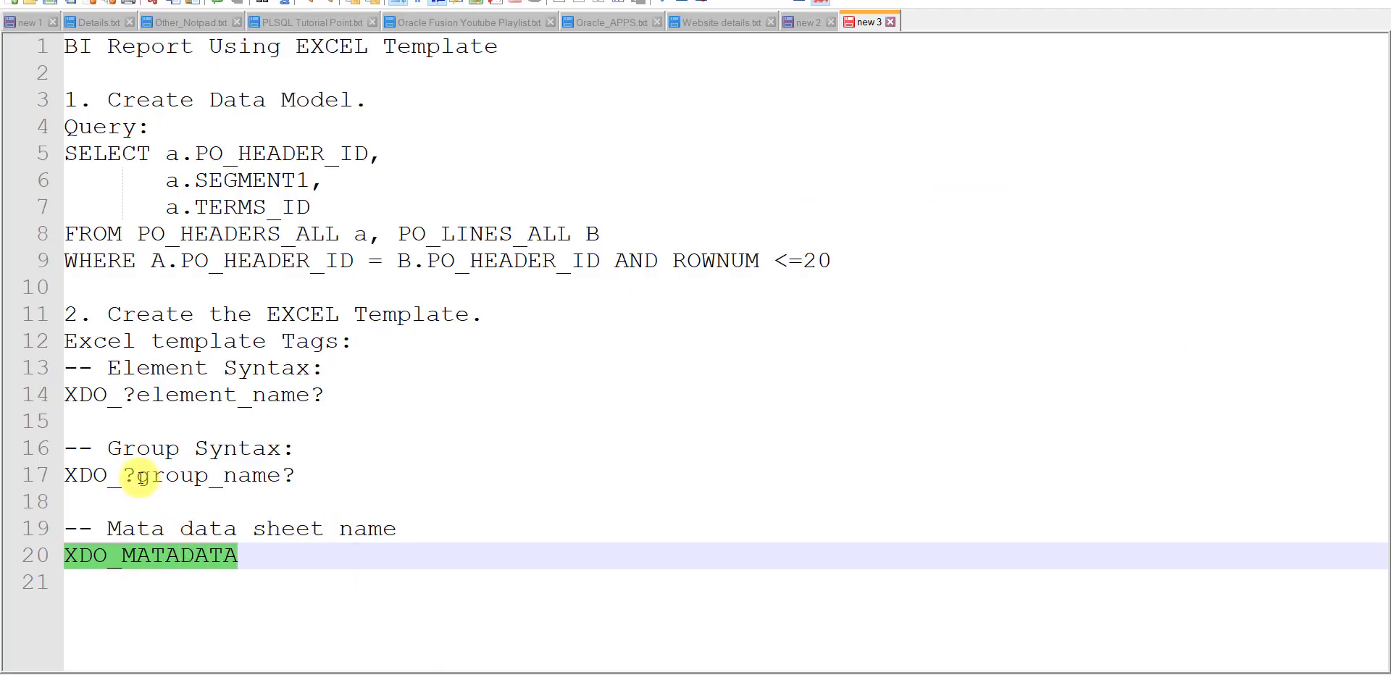
Step: Add and copy the line XDO_GROUP_?G_1? under the group syntax in the Notepad++ notes
left_click(138, 476)
key("End")
key("Return")
key("Return")
key("Up")
type("XDO")
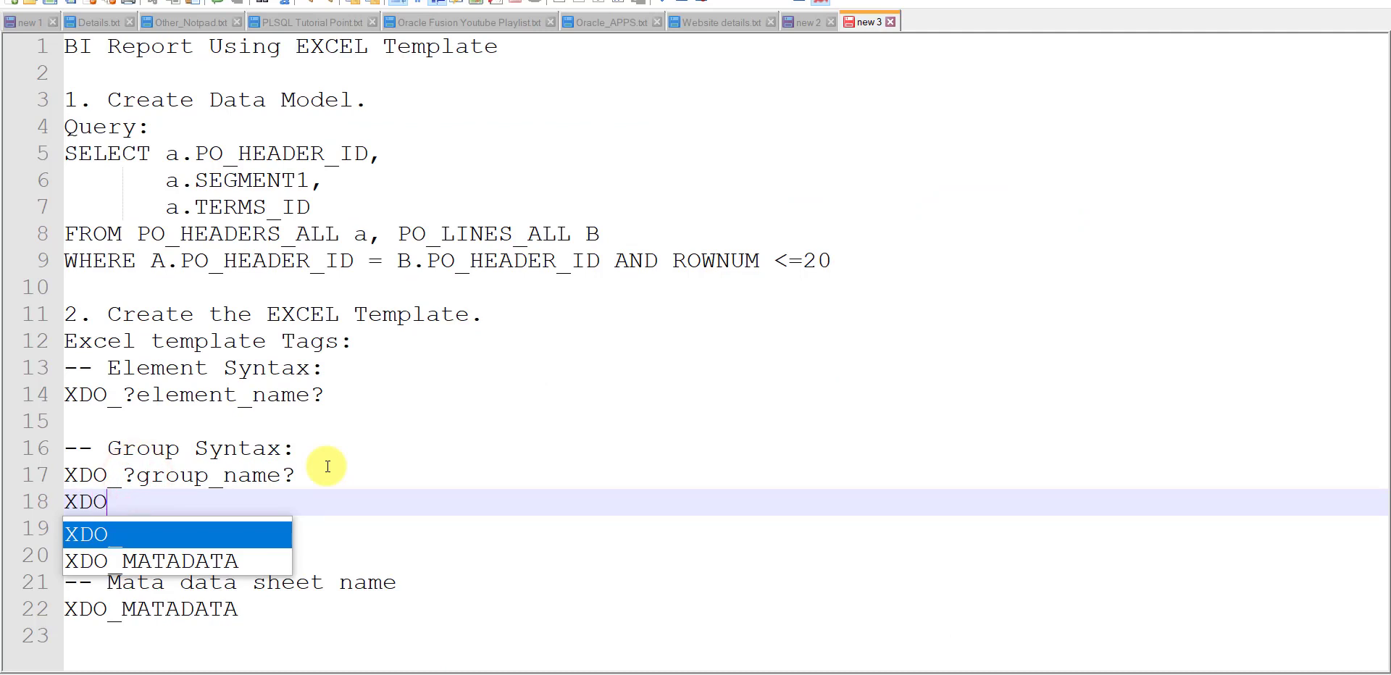
type("_GROUP_?")
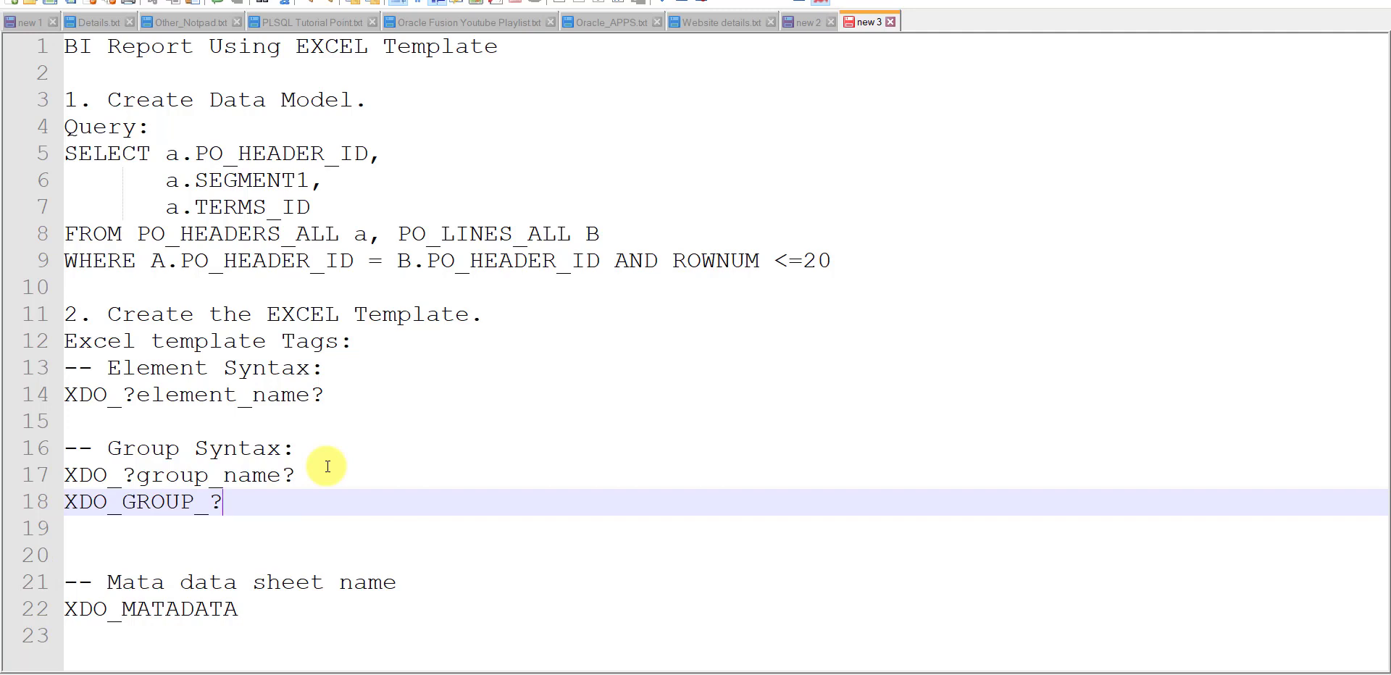
type("G")
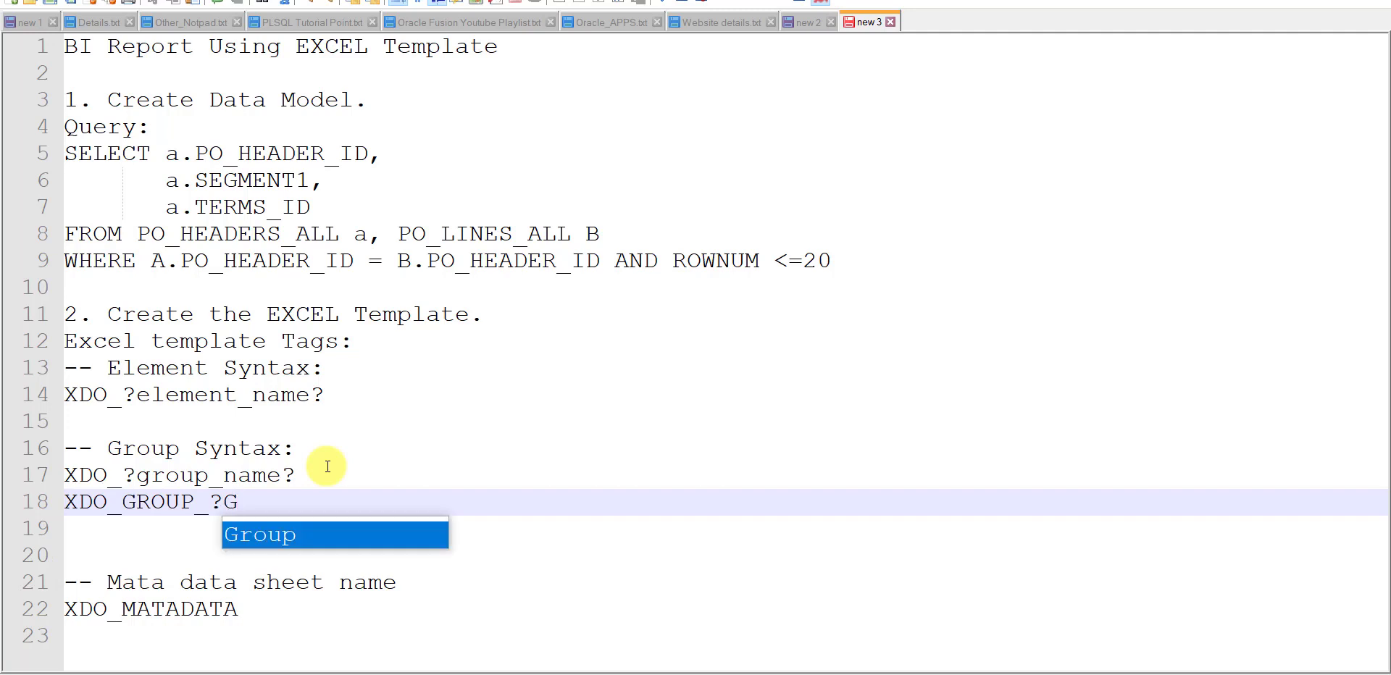
type("_")
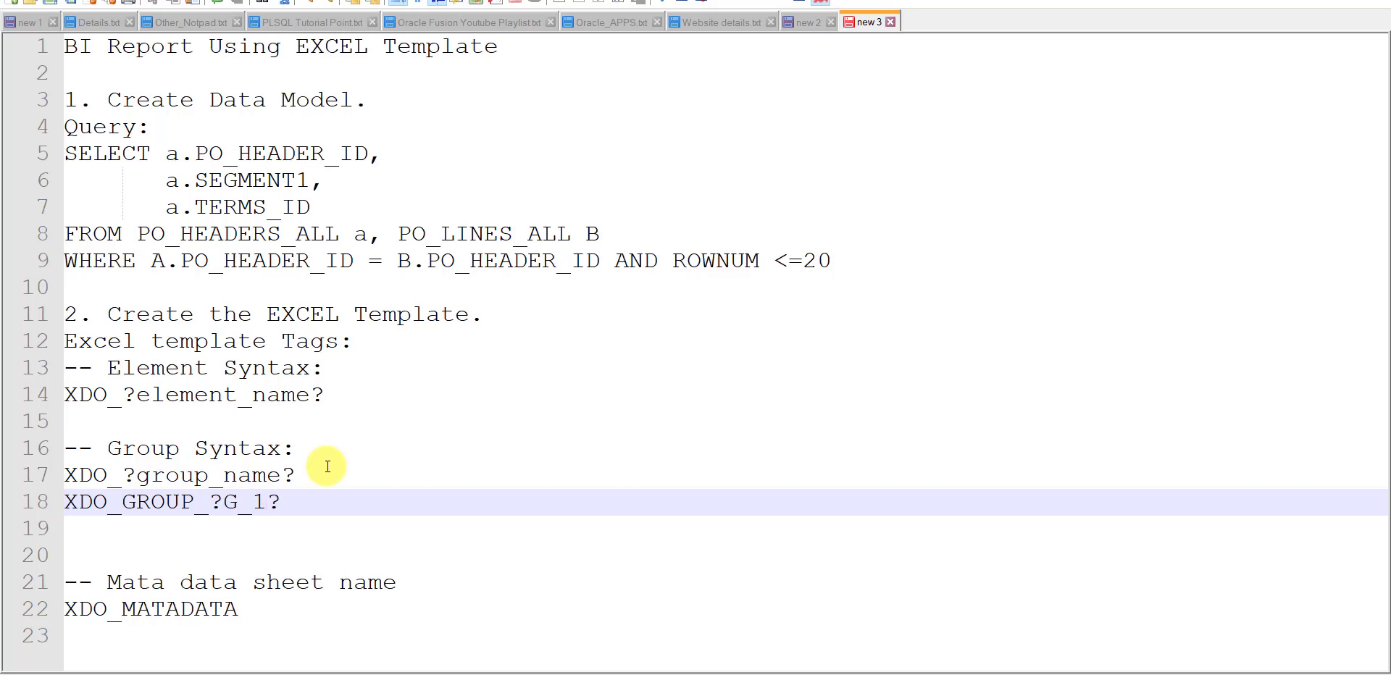
left_click_drag(285, 501, 63, 507)
key("ctrl+c")
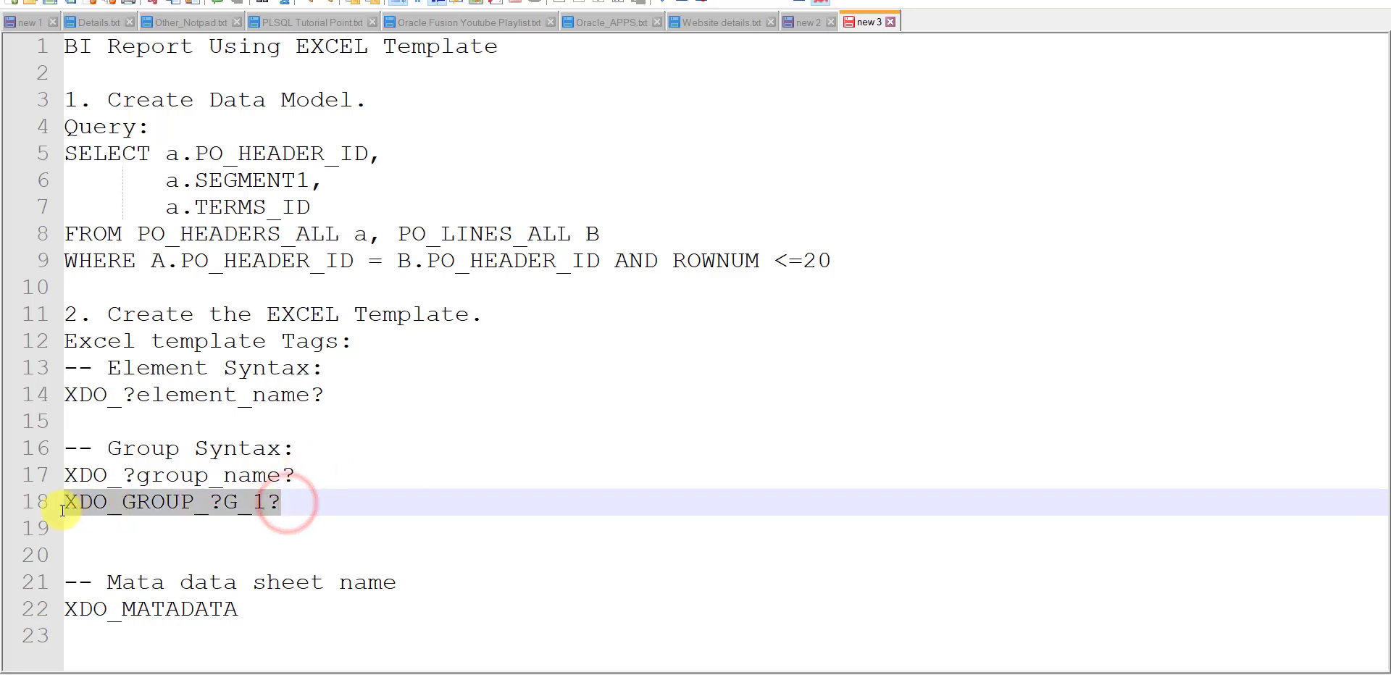
left_click(801, 670)
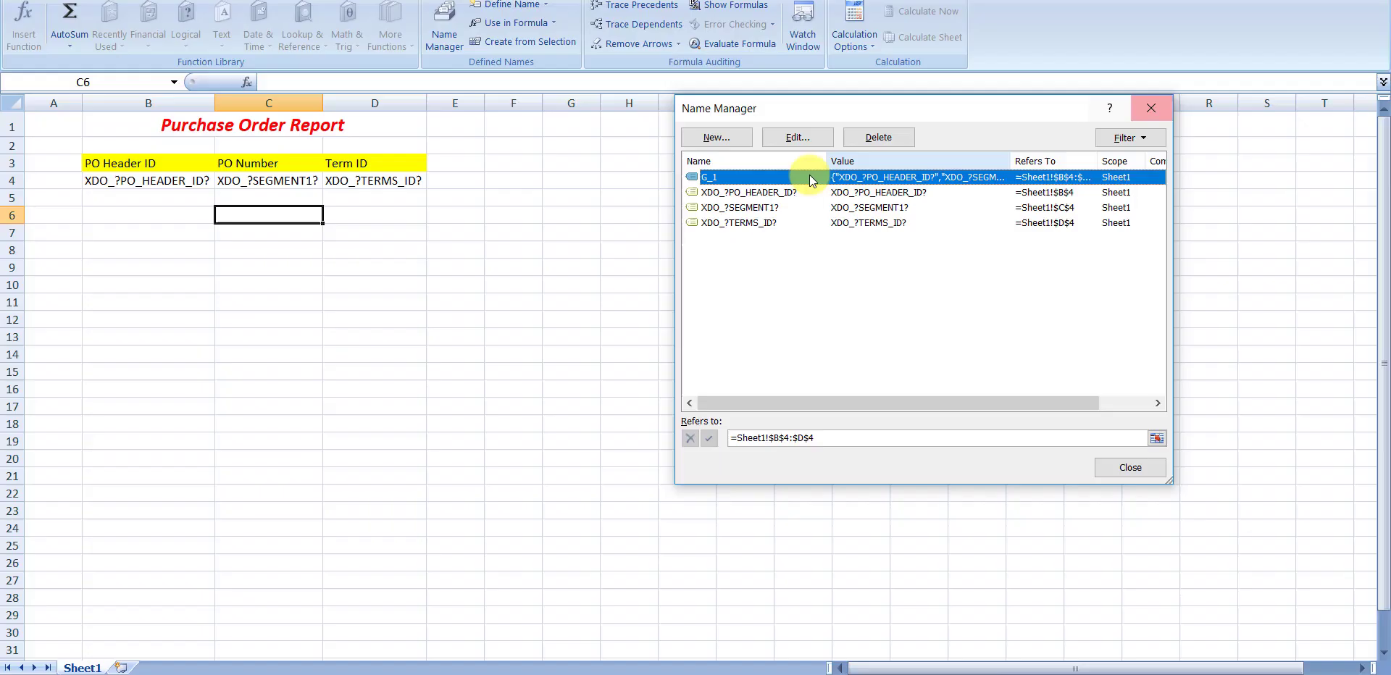
Step: Rename the B4:D4 name G_1 to XDO_GROUP_?G_1? and close Name Manager
double_click(757, 179)
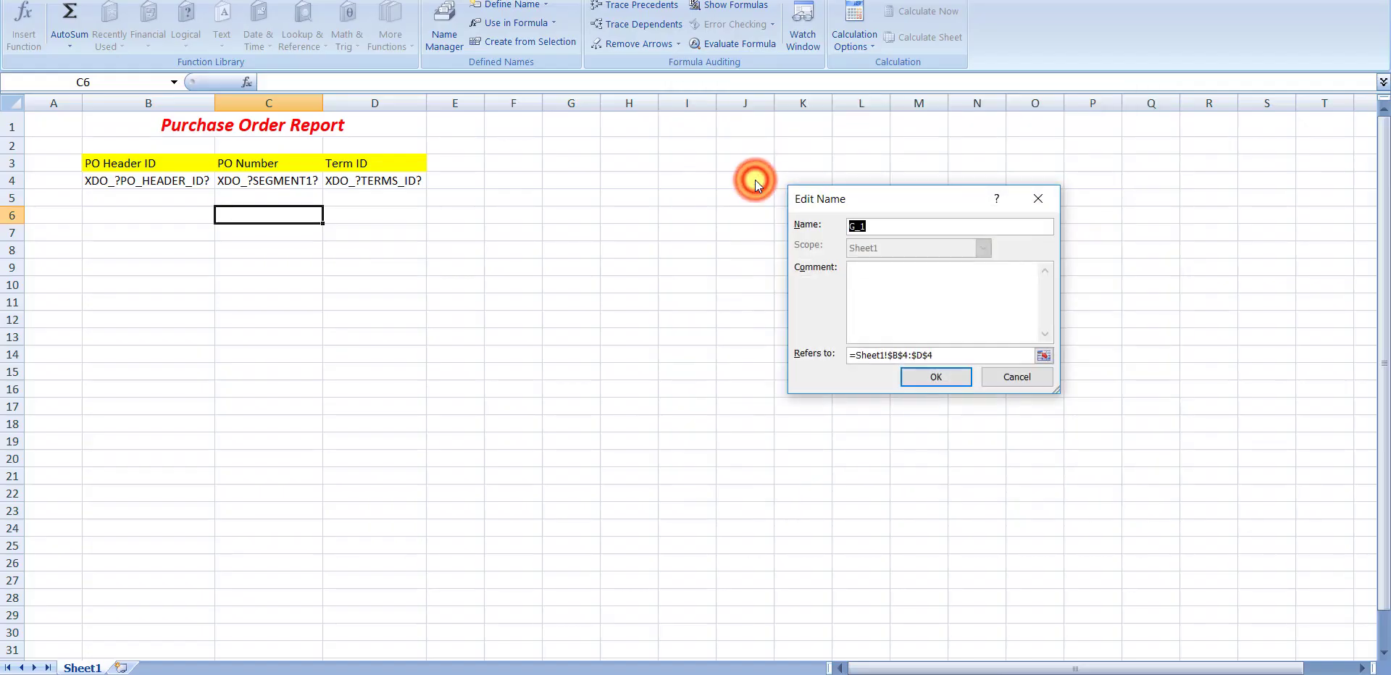
key("ctrl+v")
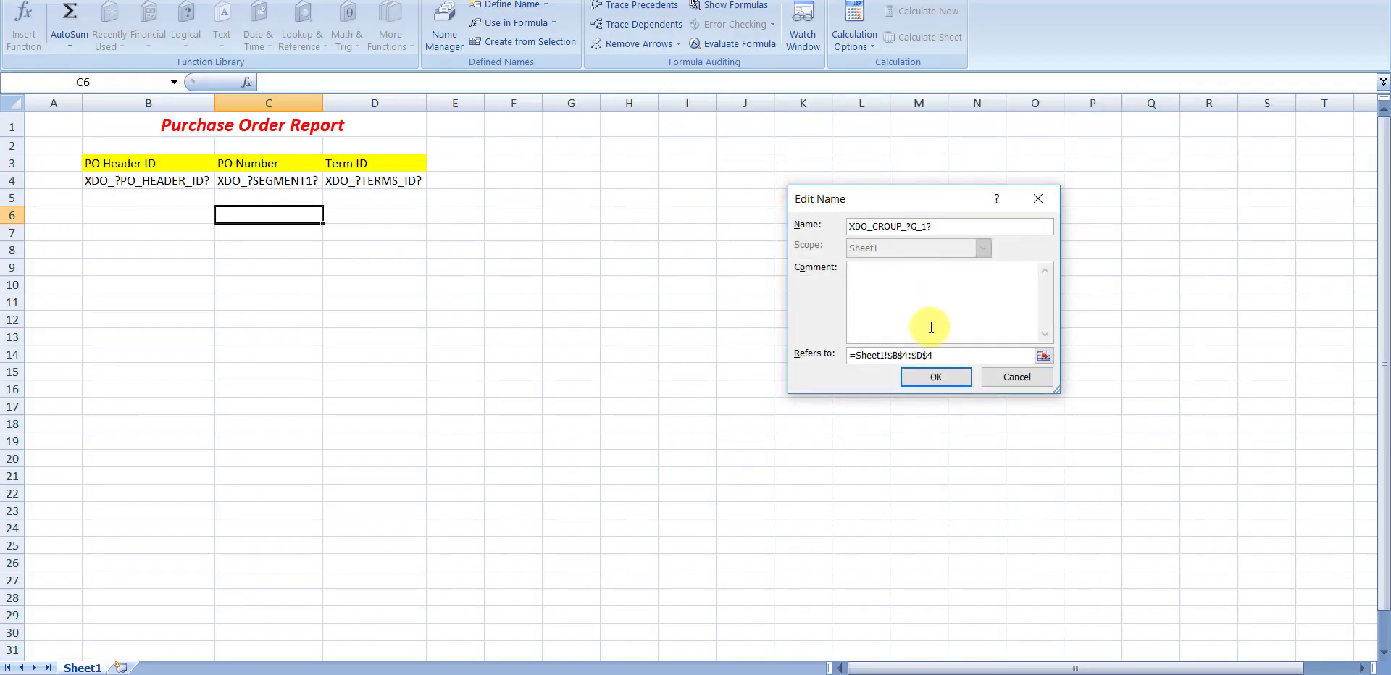
left_click(941, 378)
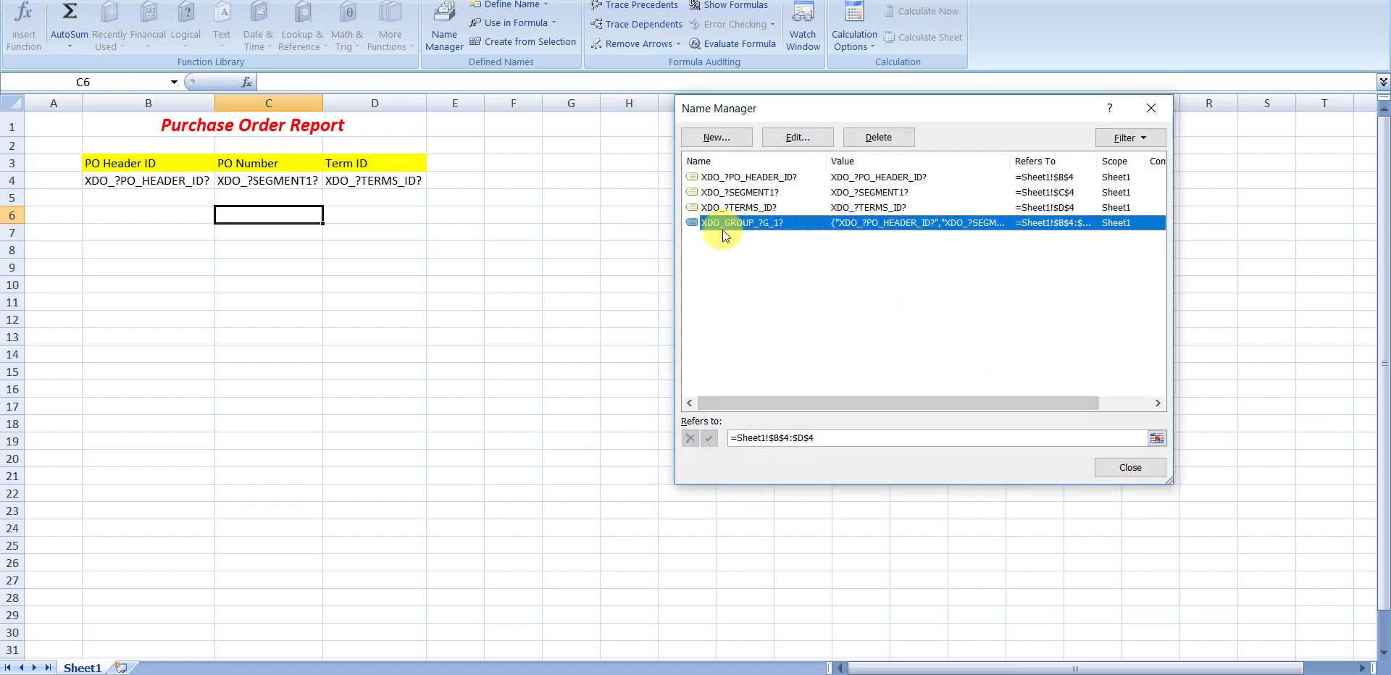
left_click(1120, 471)
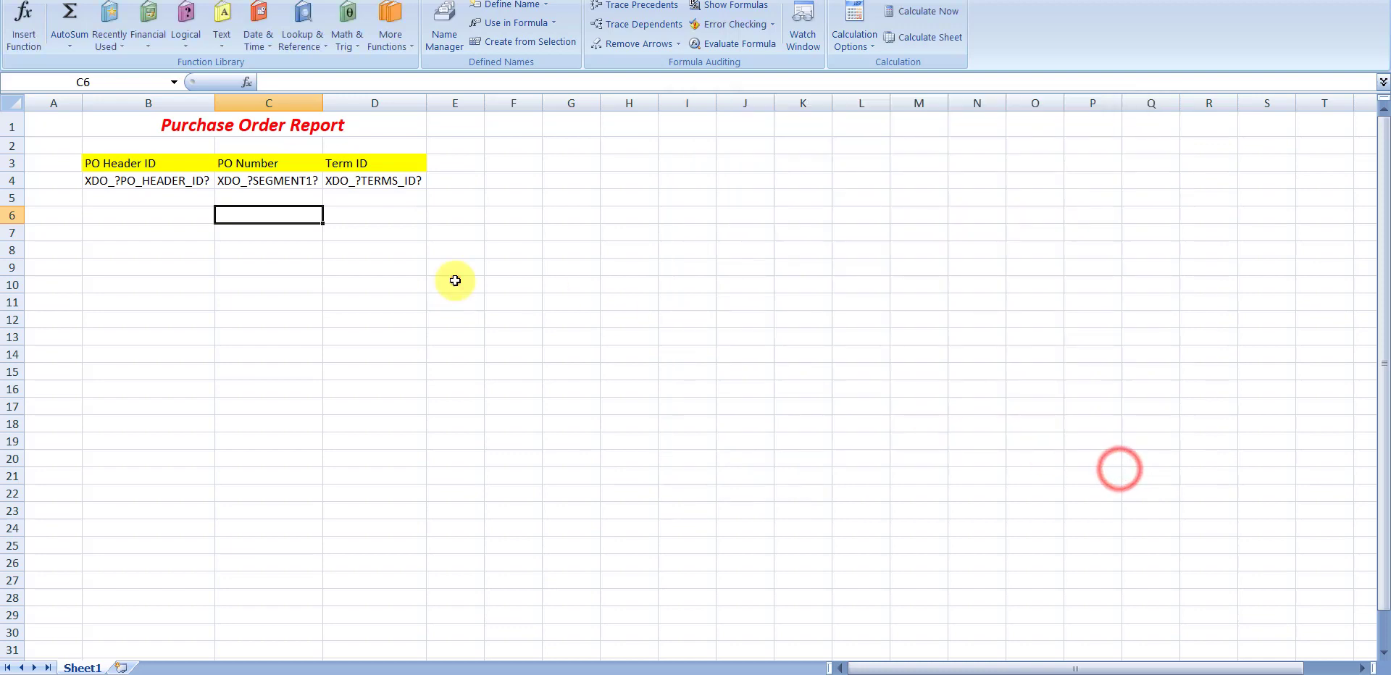
left_click(455, 284)
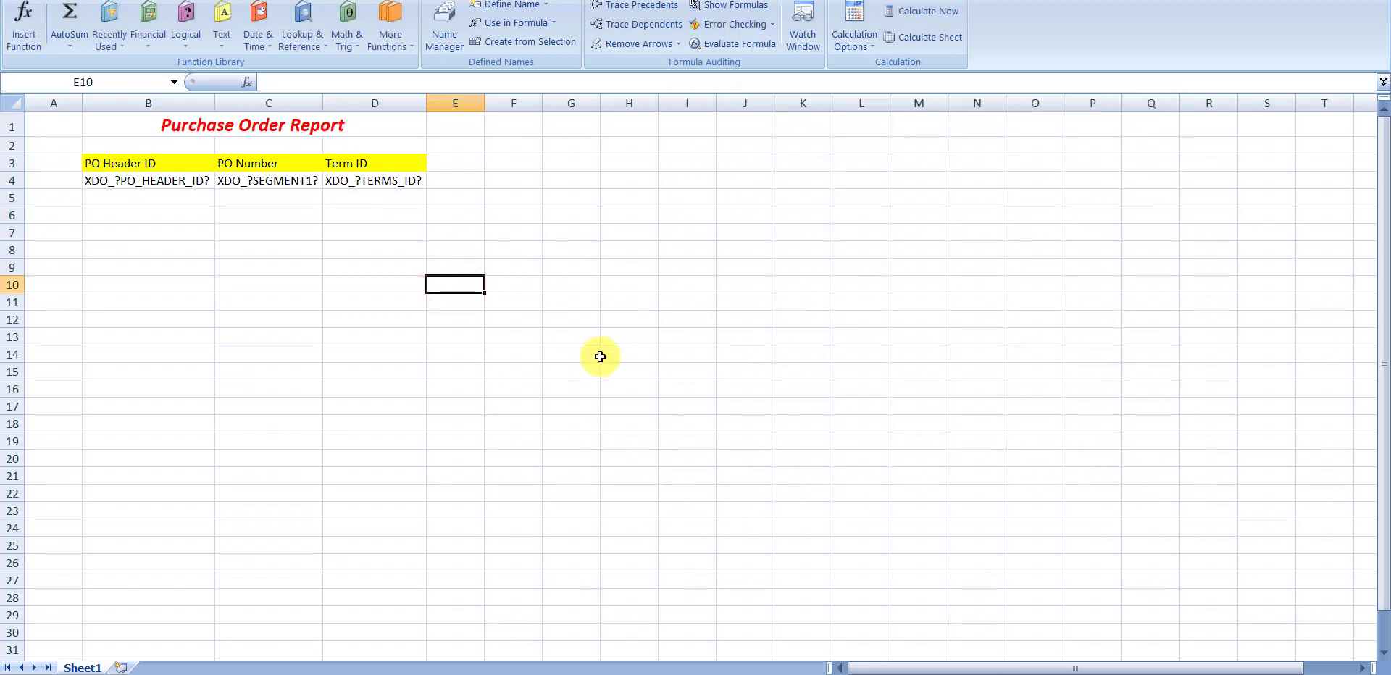
key("Down")
key("Left")
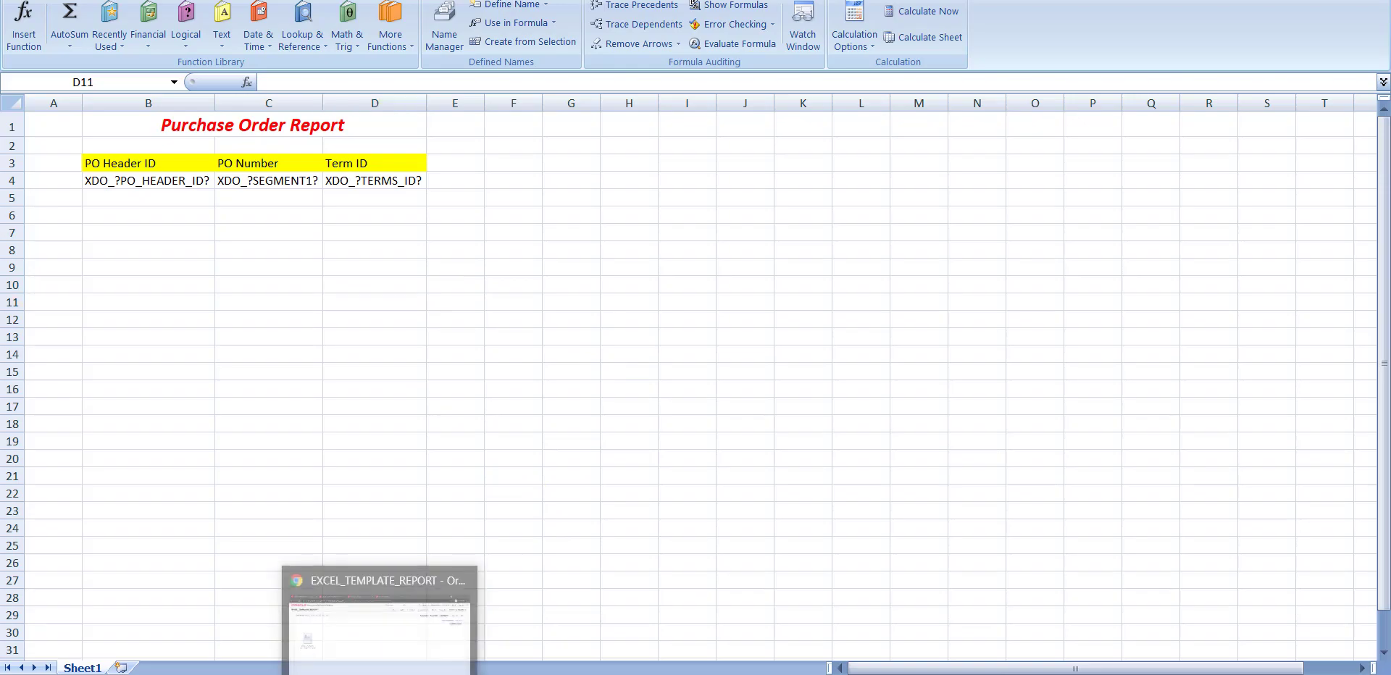
Step: Delete the old EXCEL_TEMPLATE layout from the report
left_click(377, 616)
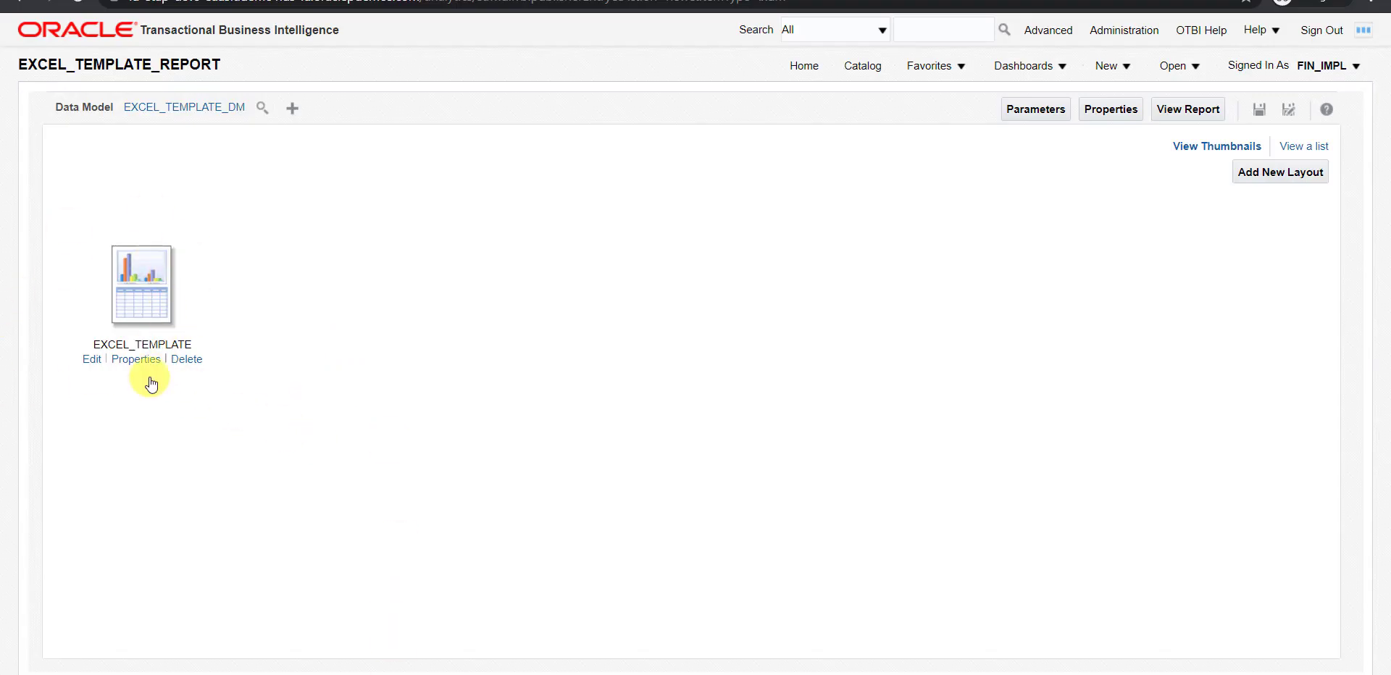
left_click(192, 362)
left_click(775, 138)
Step: Upload the updated EXCEL_TEMPLATE.xls as layout EXCEL_TEMPLATE, type Excel Template, locale English
left_click(1273, 174)
left_click(109, 422)
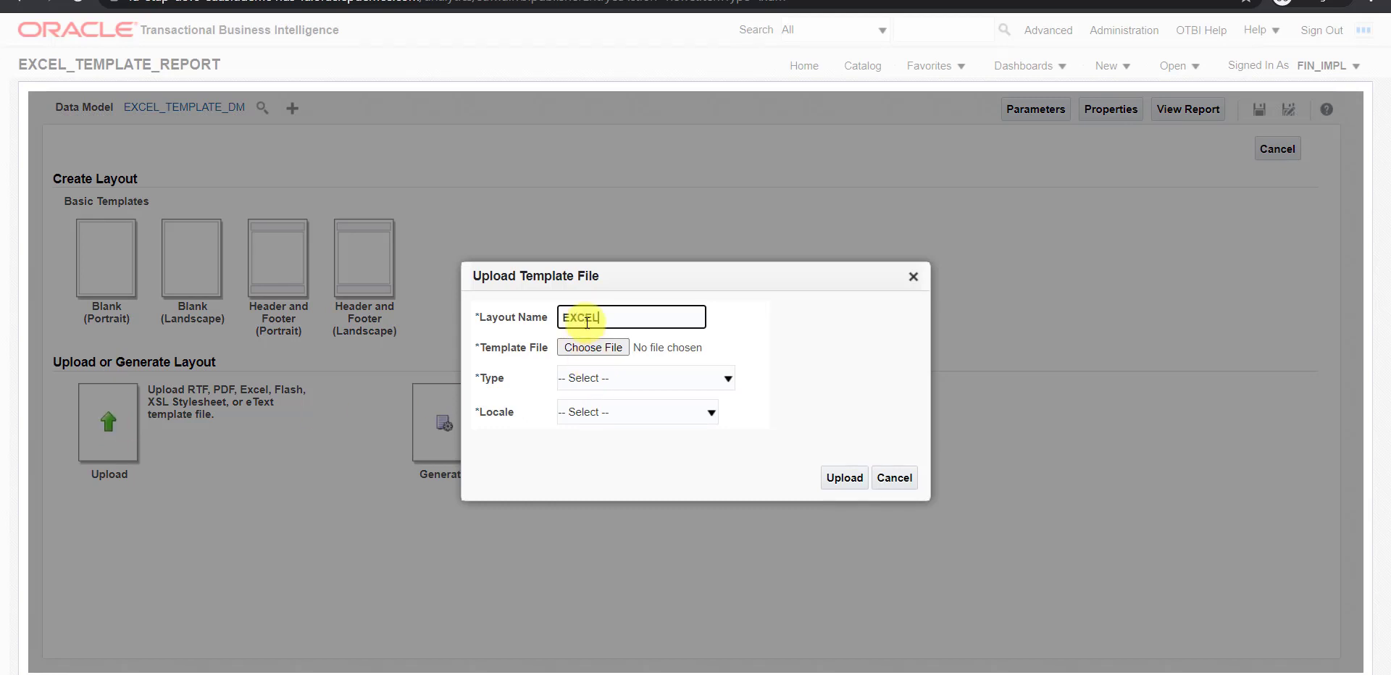
type("EXCEL_TEMPLATE")
left_click(573, 349)
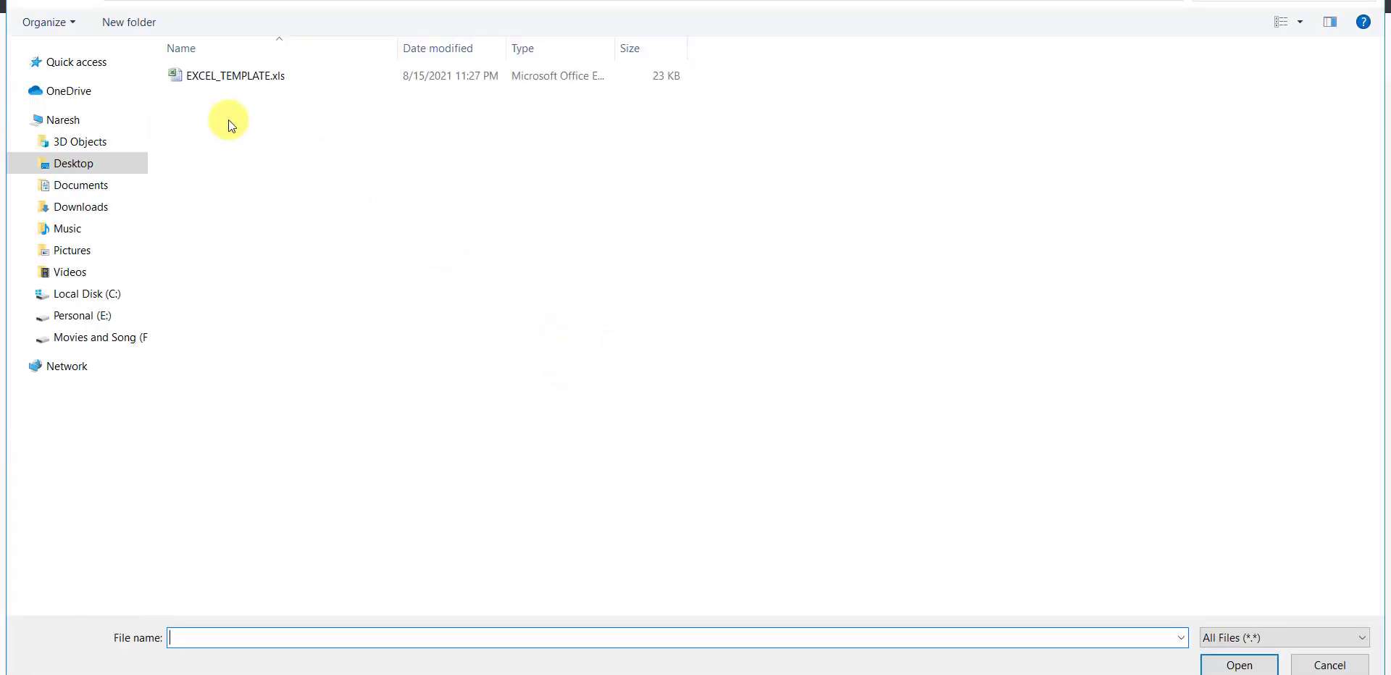
double_click(226, 77)
left_click(677, 379)
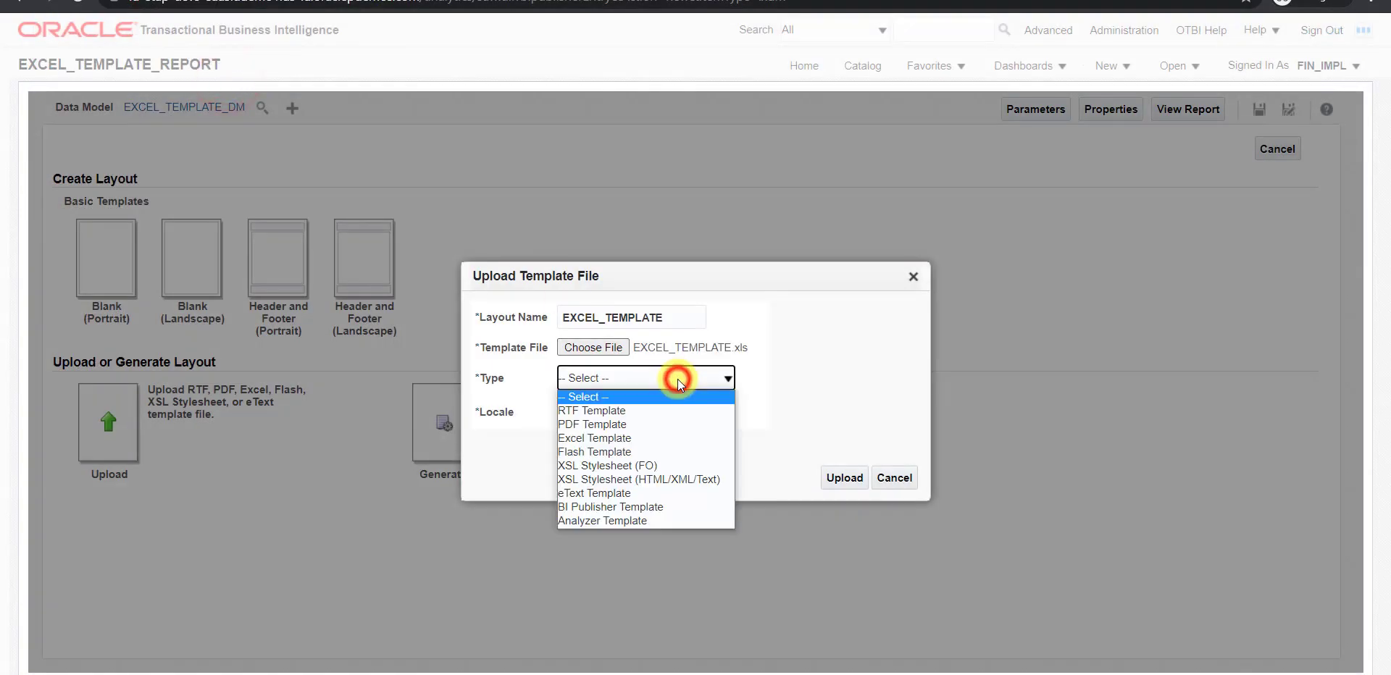
left_click(636, 438)
left_click(620, 413)
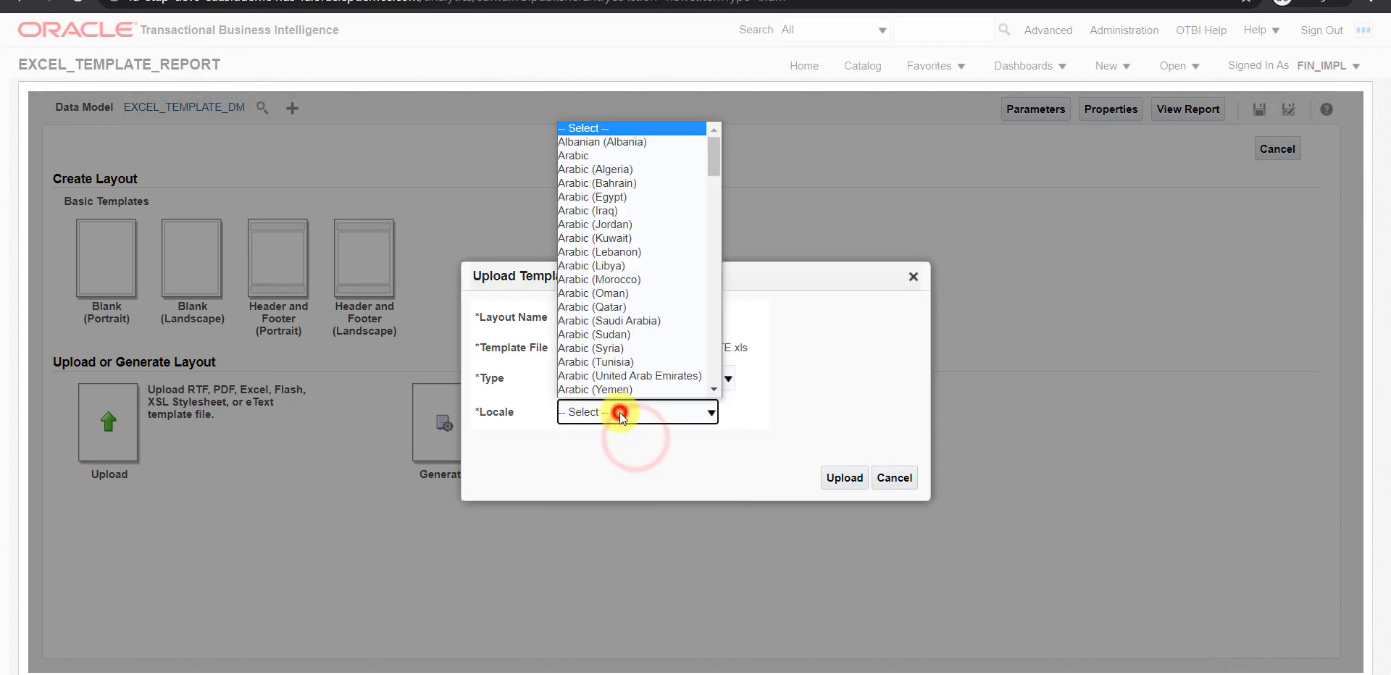
scroll(623, 420, "down", 5)
left_click(630, 443)
left_click(837, 478)
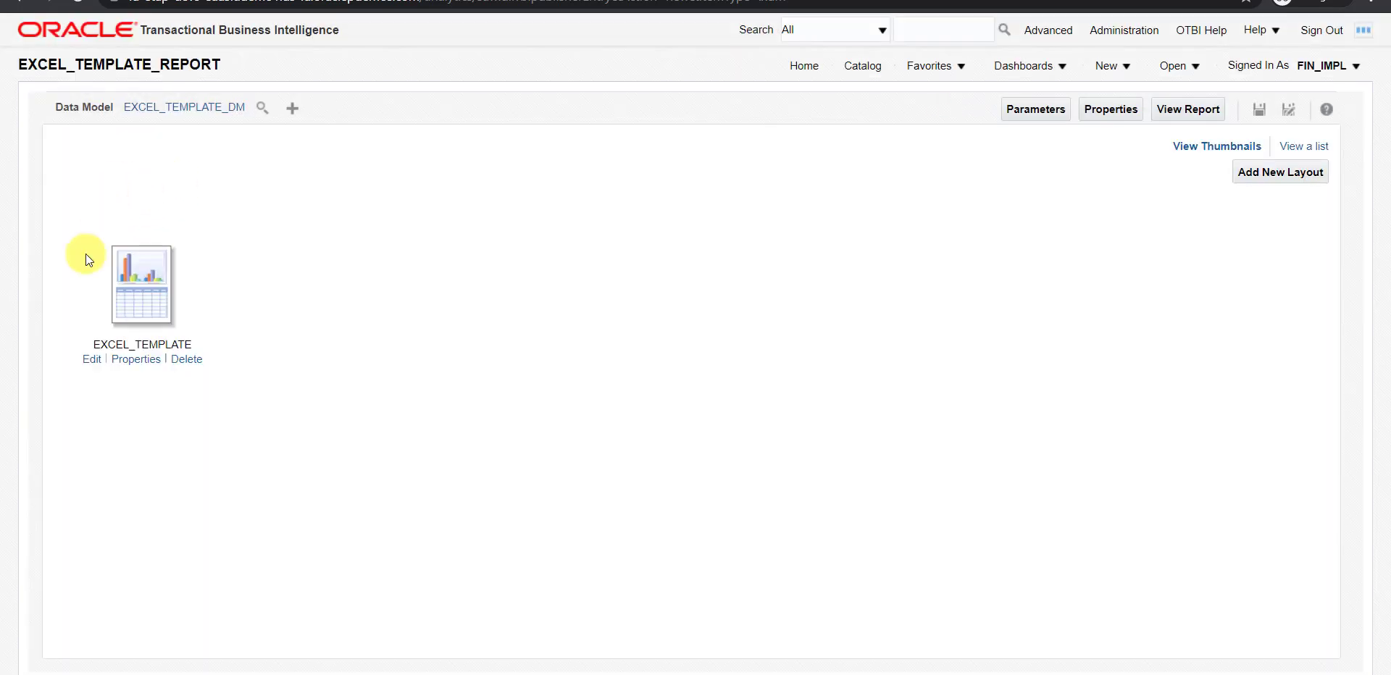
Step: Rerun EXCEL_TEMPLATE_REPORT to produce the Purchase Order Report with 20 PO rows
left_click(1194, 109)
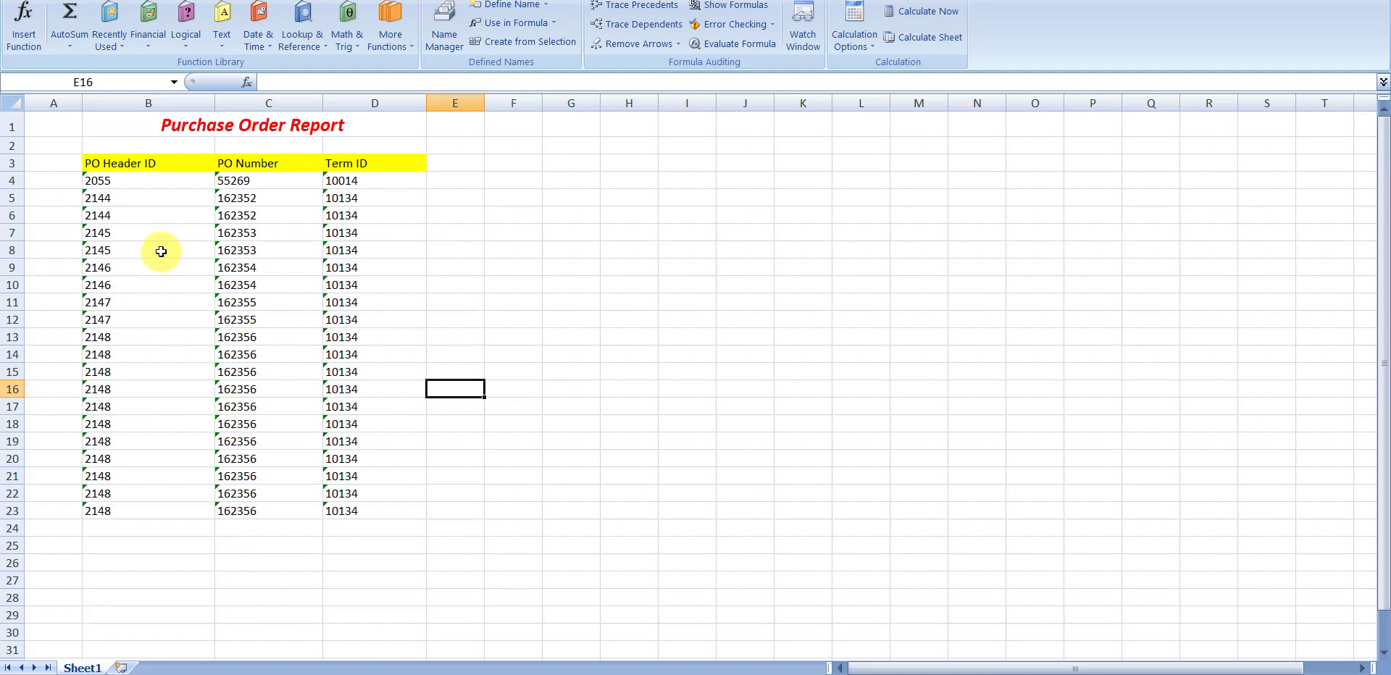
Step: Review the output rows 4–23: PO Header IDs 2055–2148 and their PO Numbers
left_click(160, 126)
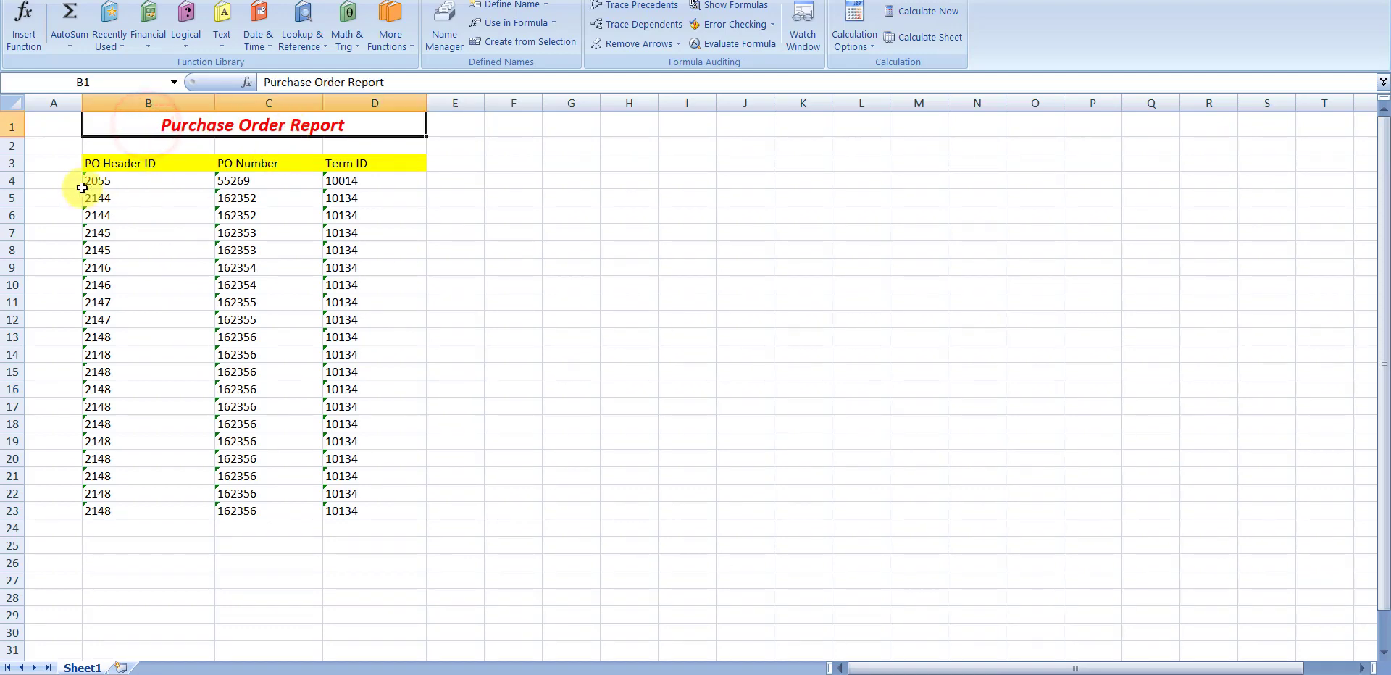
left_click_drag(146, 164, 246, 181)
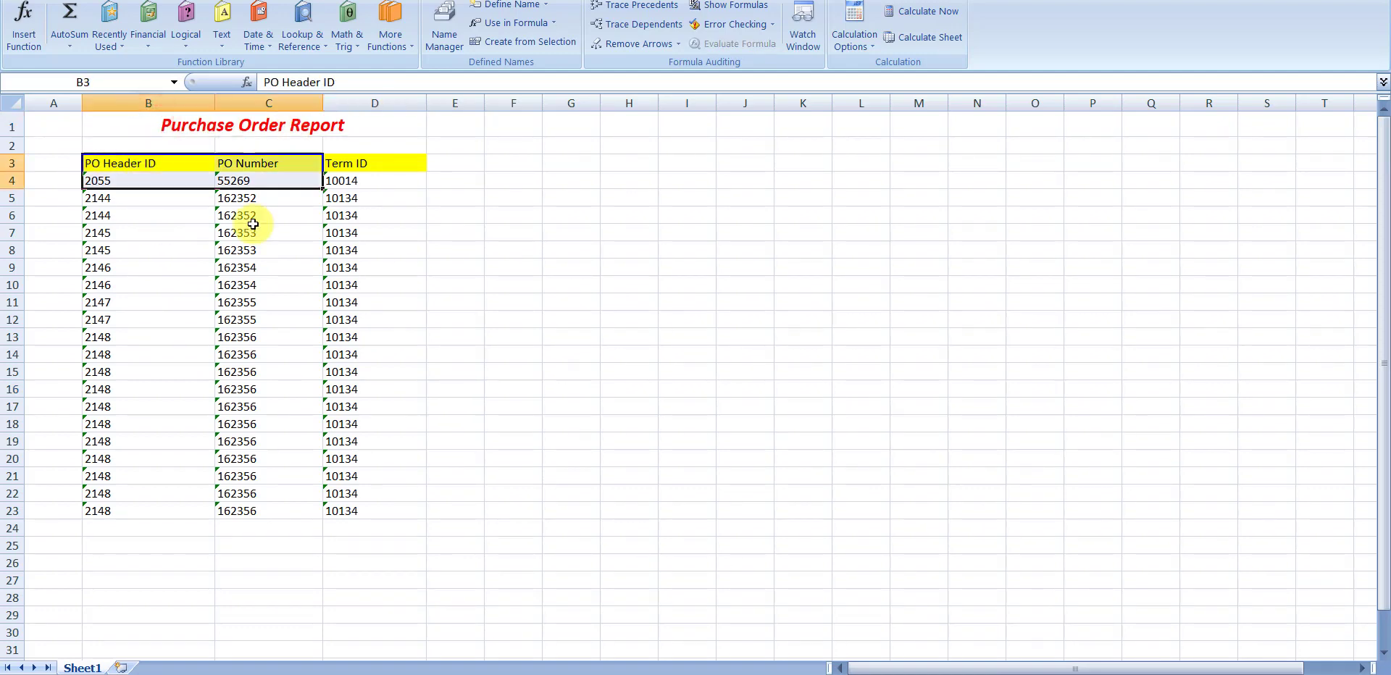
left_click_drag(250, 233, 250, 215)
left_click_drag(149, 164, 362, 508)
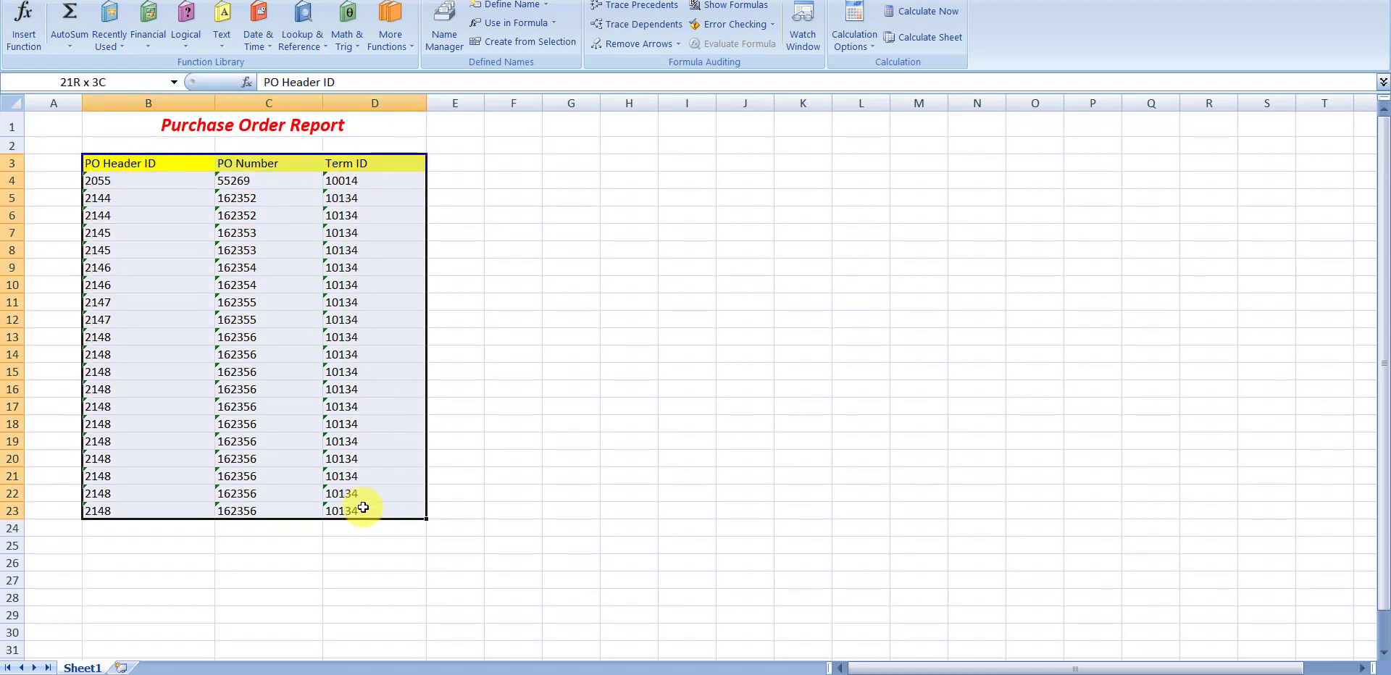
left_click(187, 302)
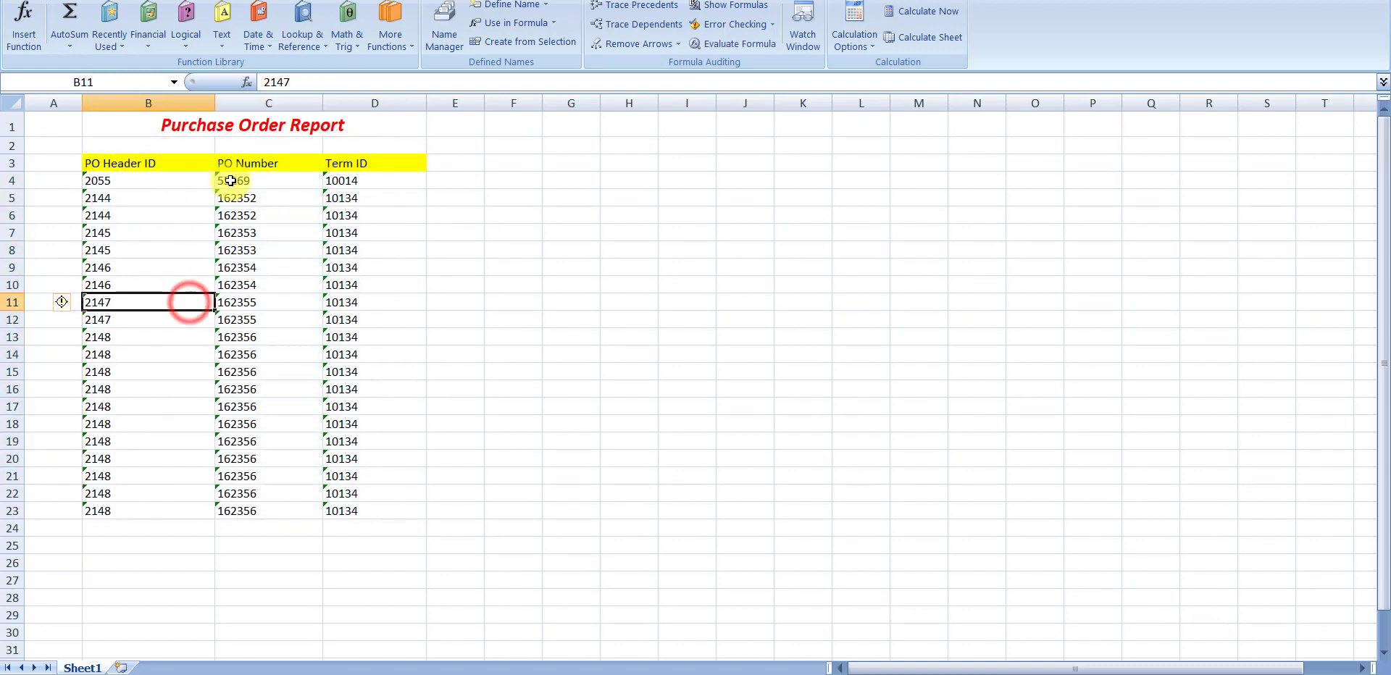
left_click_drag(230, 181, 267, 497)
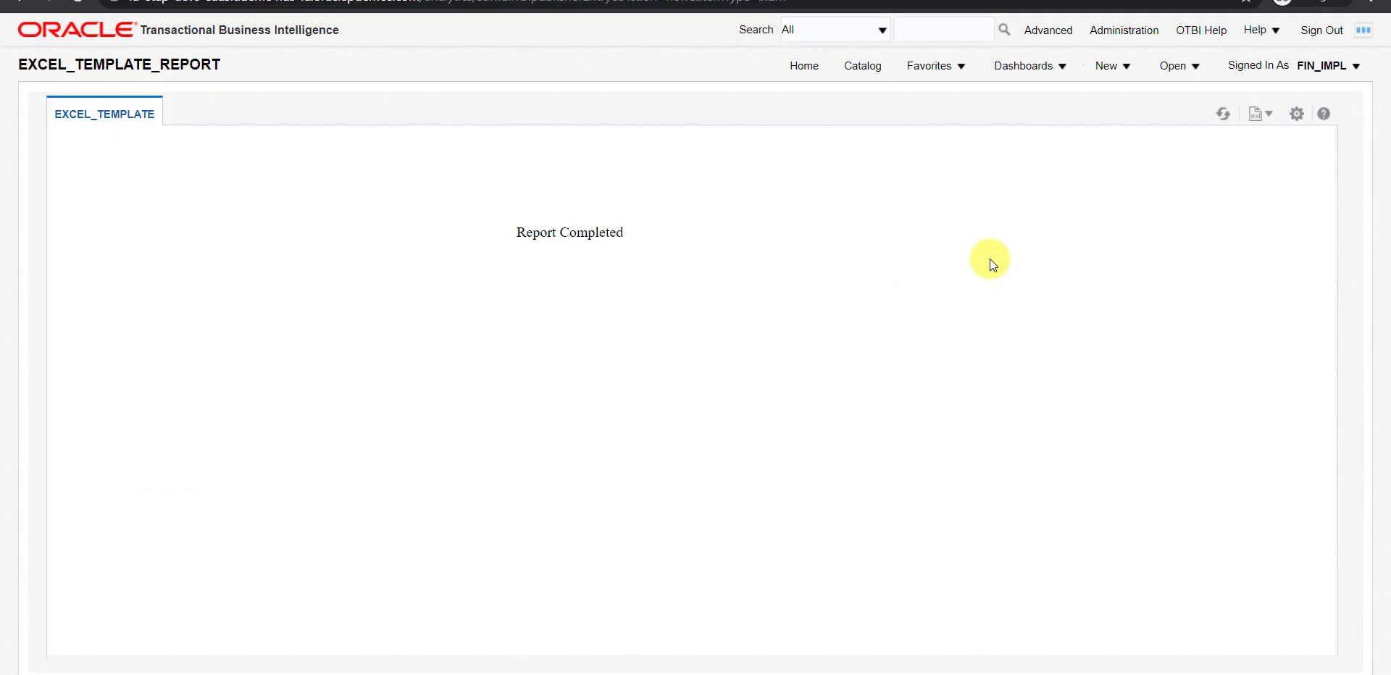